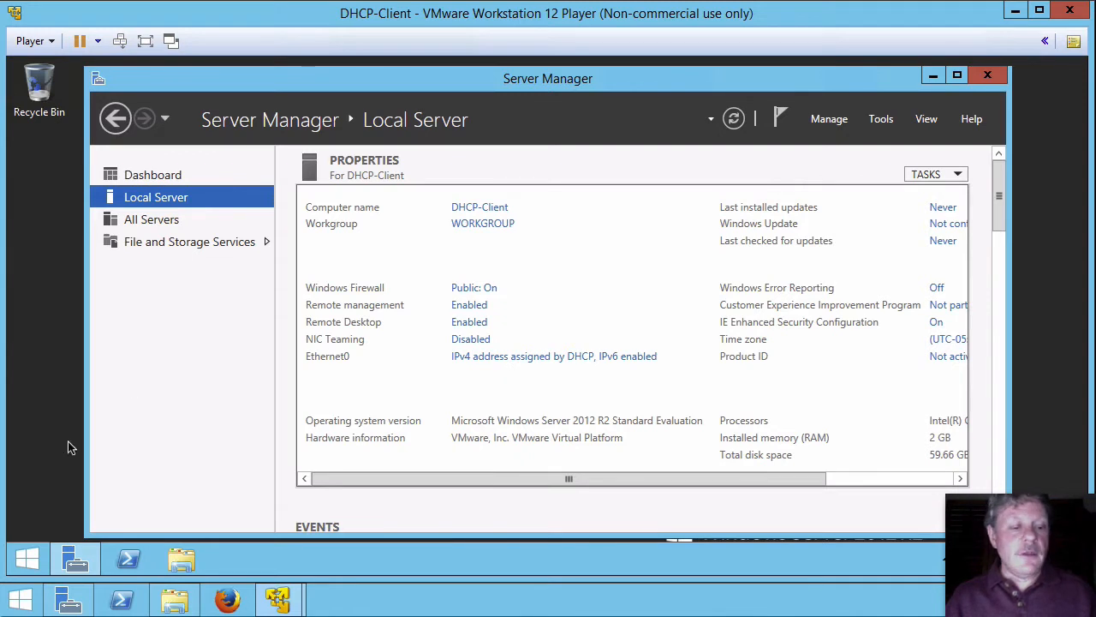
Step: Open a Command Prompt on DHCP-Client and run ipconfig to check its IP configuration
right_click(33, 559)
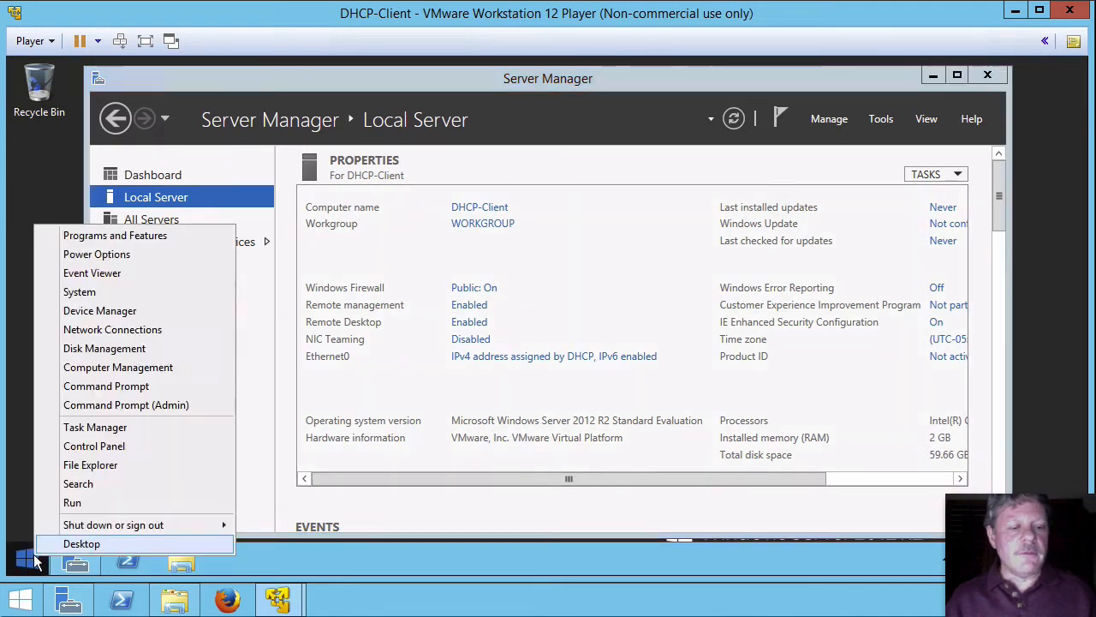
click(107, 387)
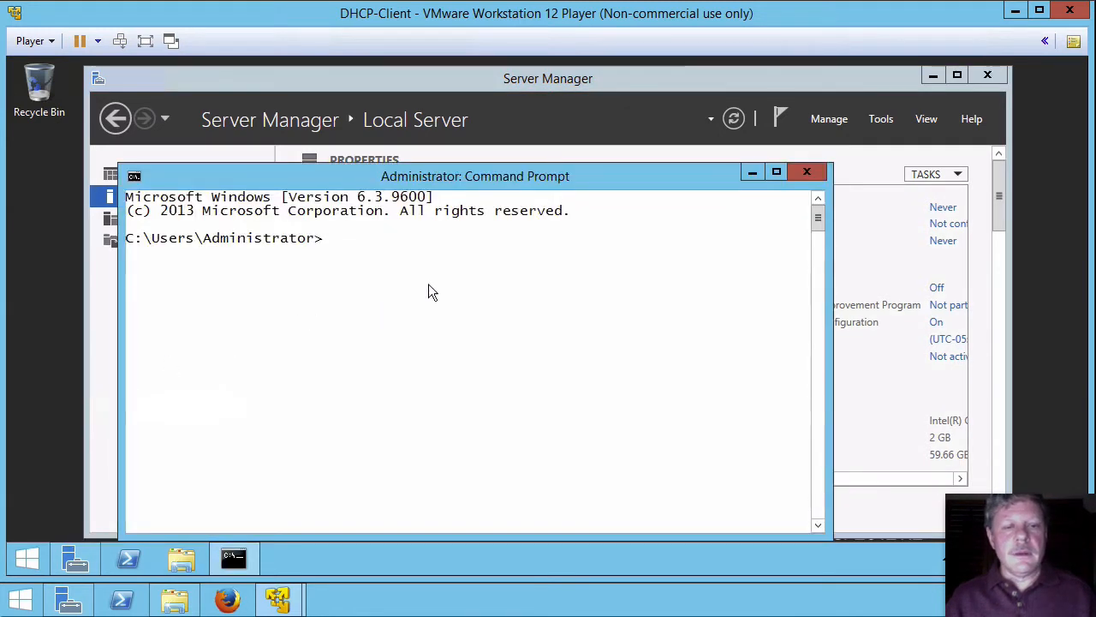
text(ipconfig)
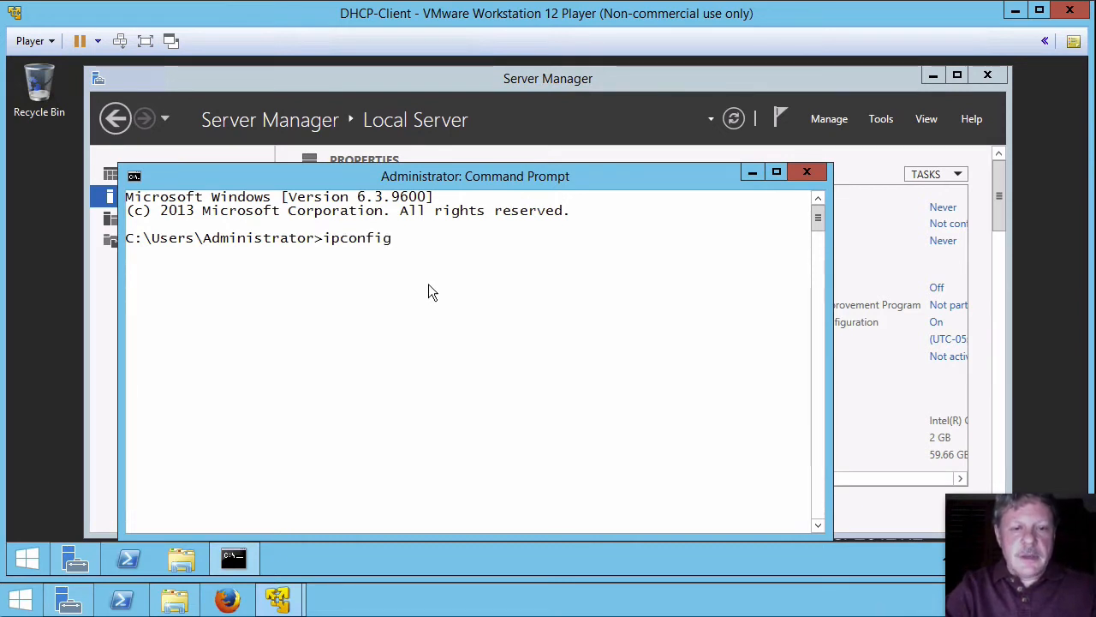
key(Return)
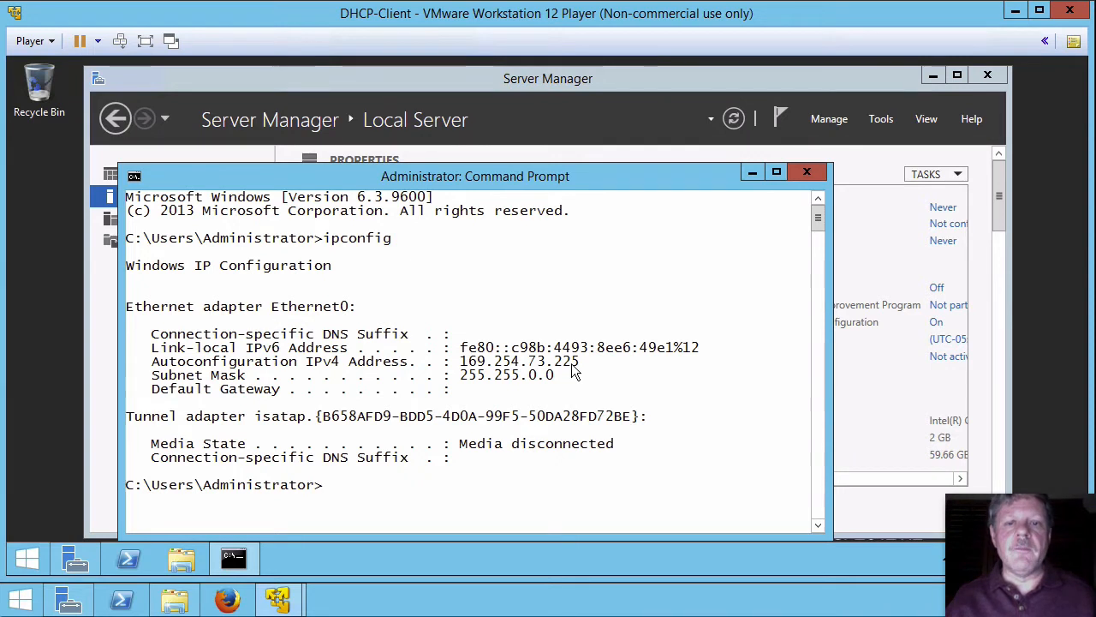
Step: Check the network connection of the DHCP-Client virtual machine's network adapter, then leave its settings without changes
click(51, 43)
mouse_move(57, 143)
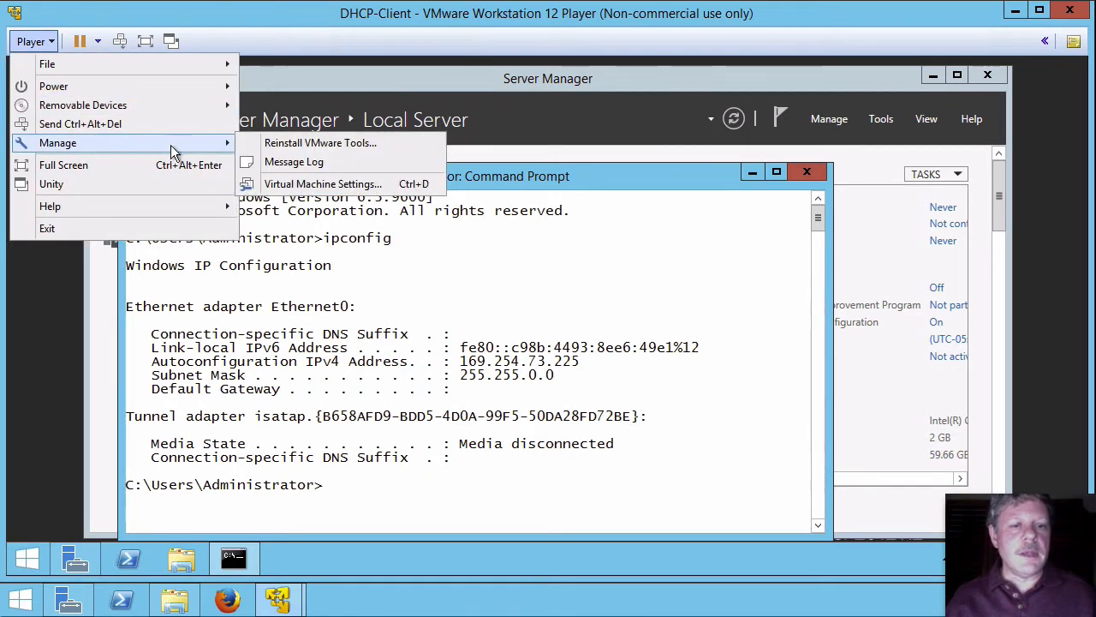
click(319, 184)
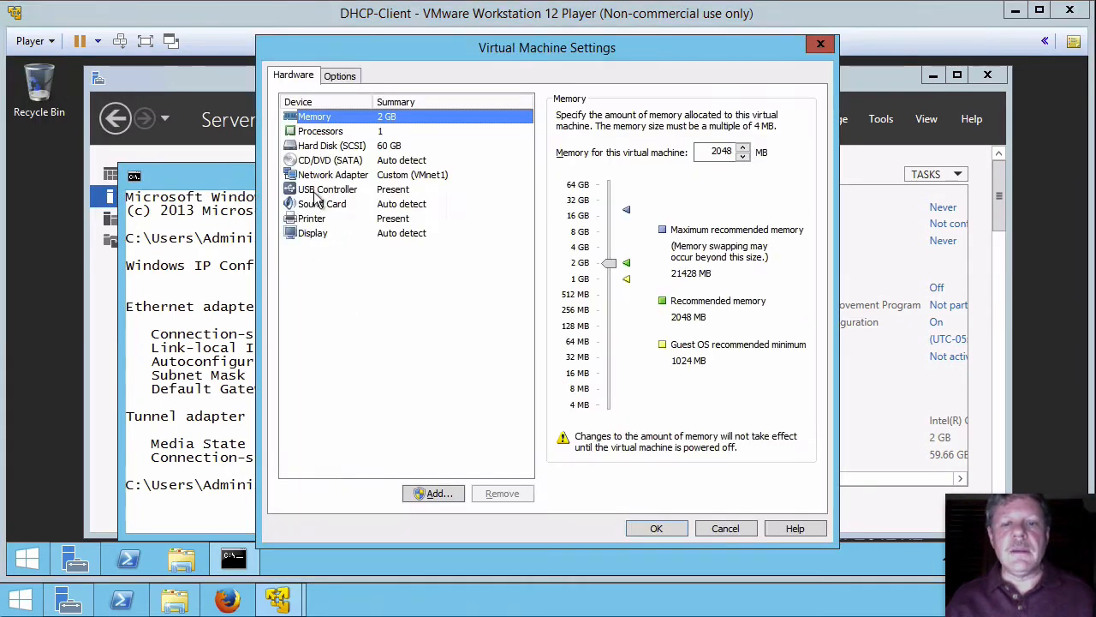
click(339, 176)
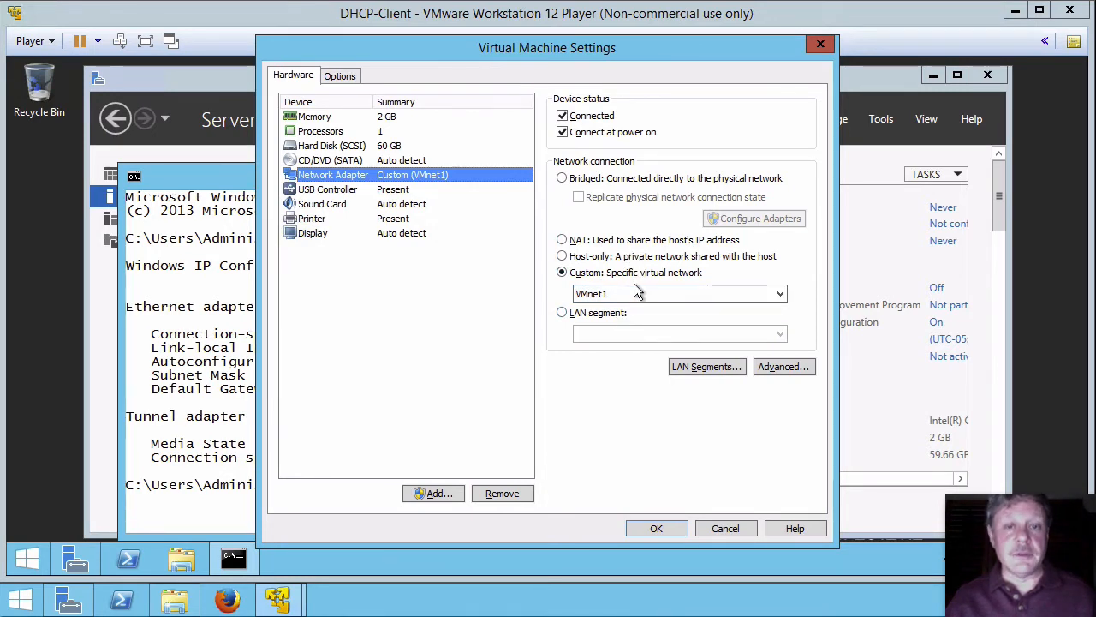
click(727, 529)
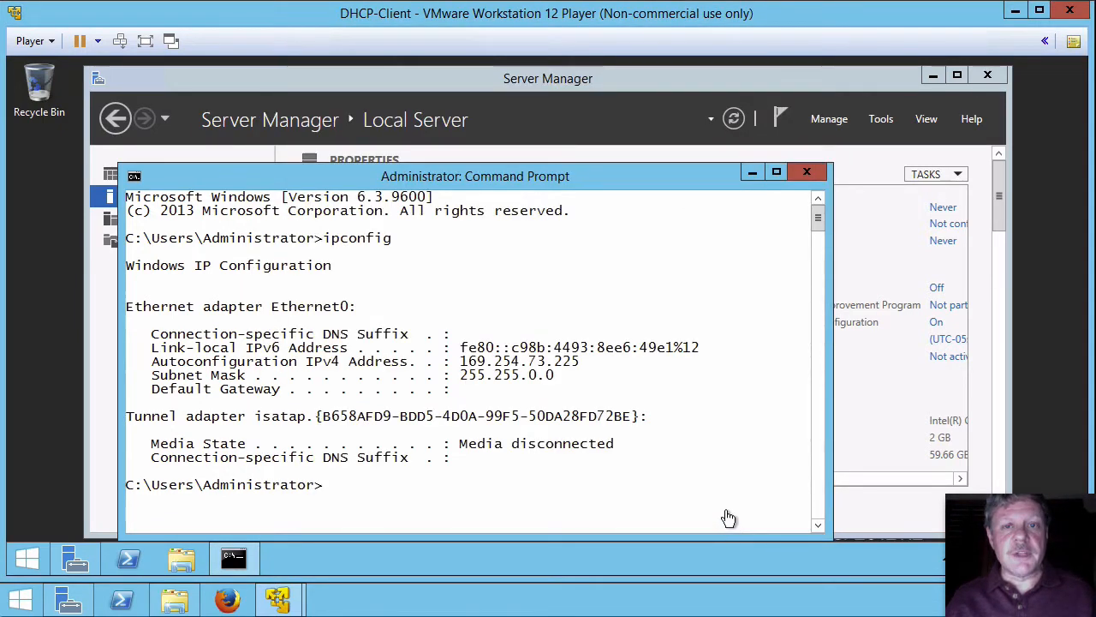
Step: Switch to the KW-Server01 virtual machine and check its second network adapter's connection settings, closing them without changes
mouse_move(273, 604)
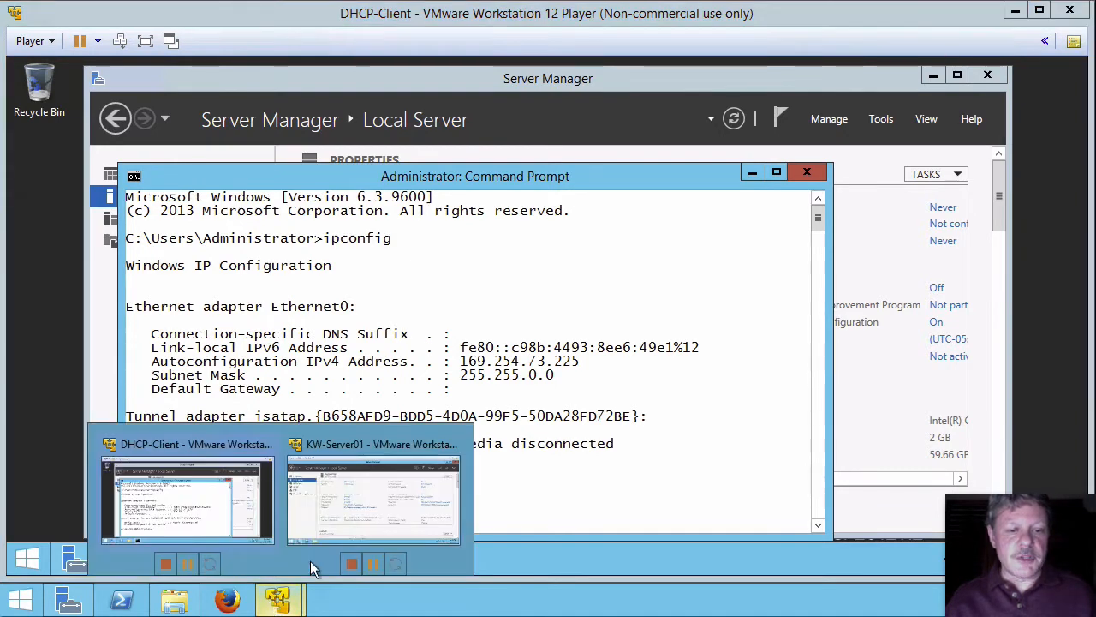
click(360, 518)
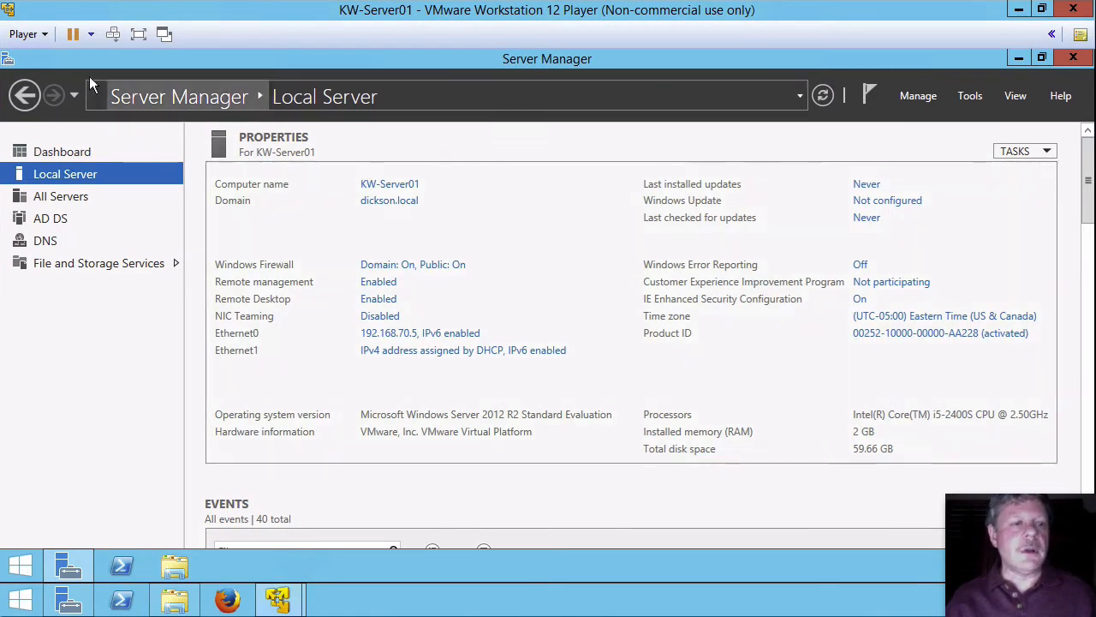
click(45, 39)
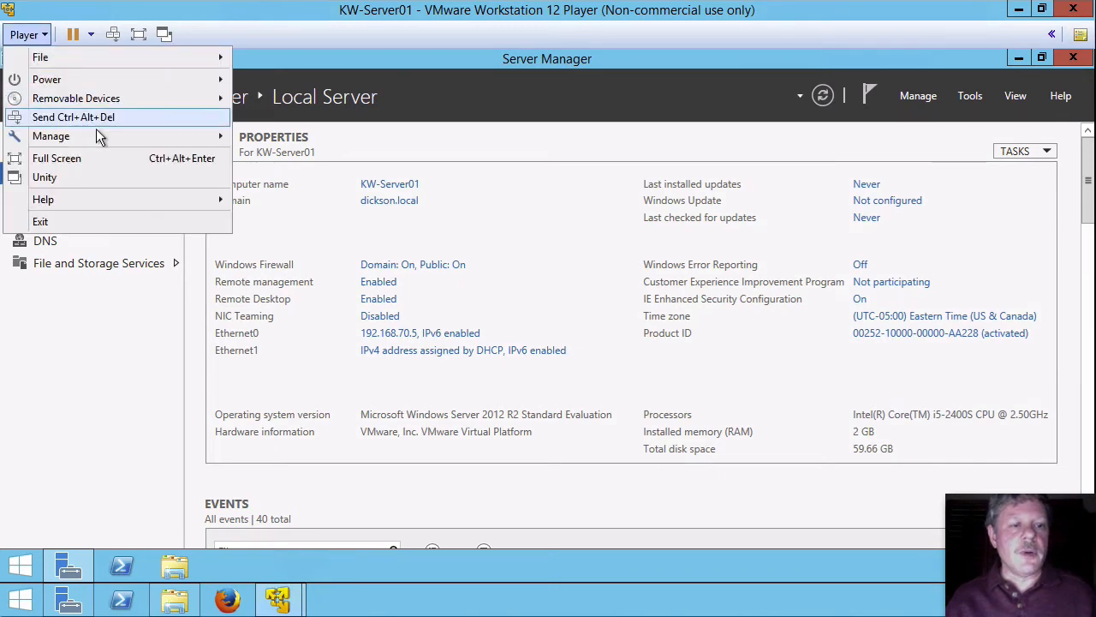
mouse_move(129, 137)
click(290, 179)
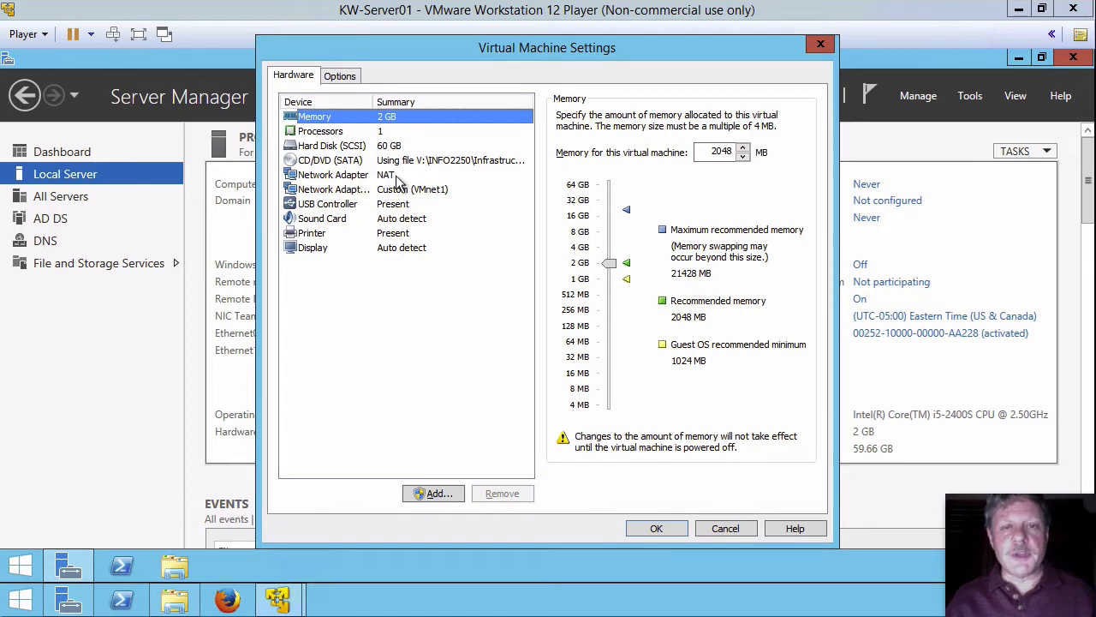
click(342, 190)
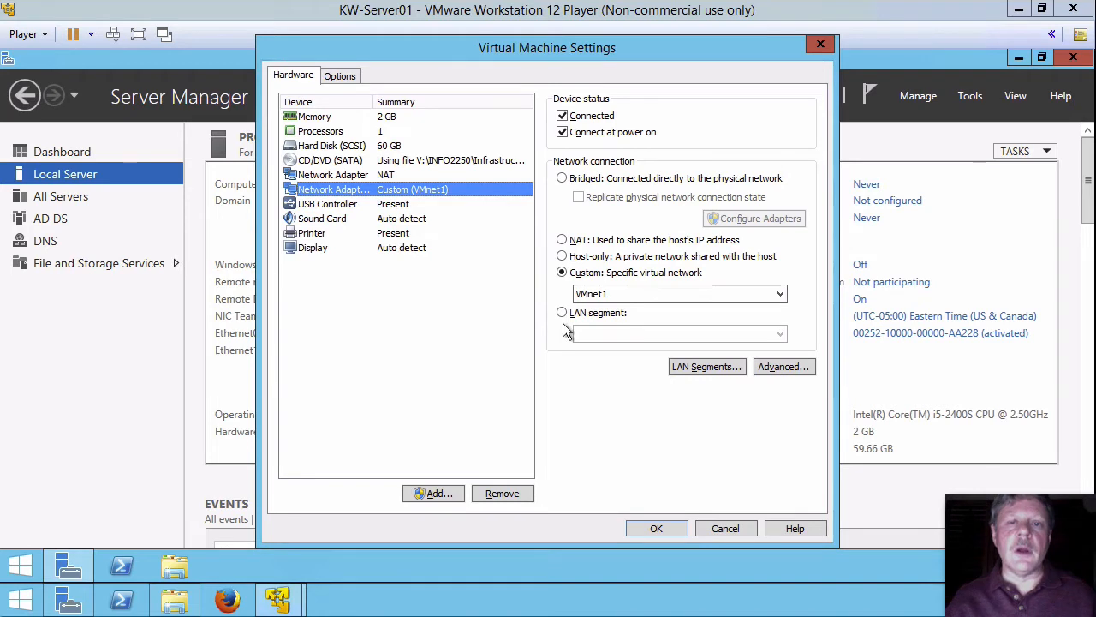
click(724, 527)
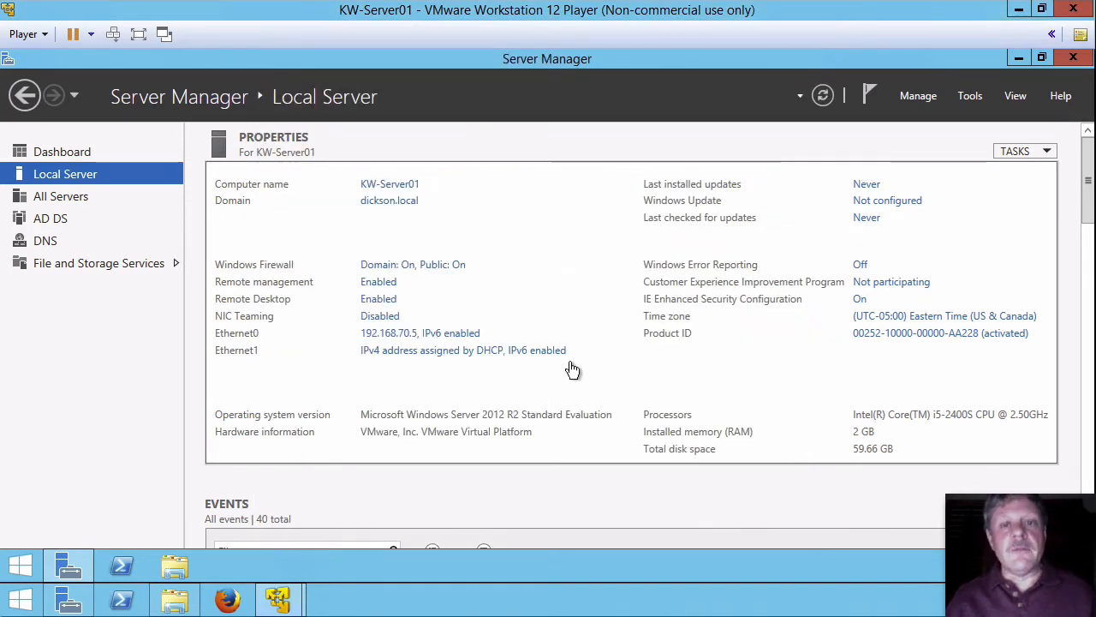
Step: Open the server's network connections from the Ethernet1 entry and rename the Ethernet0 connection to NAT
click(448, 351)
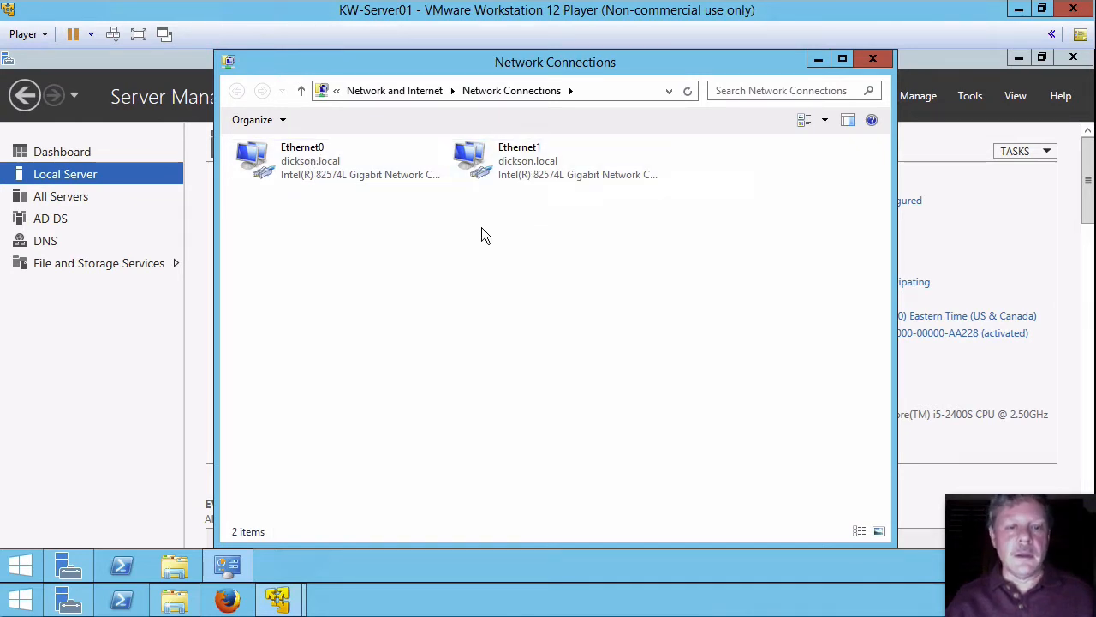
right_click(339, 170)
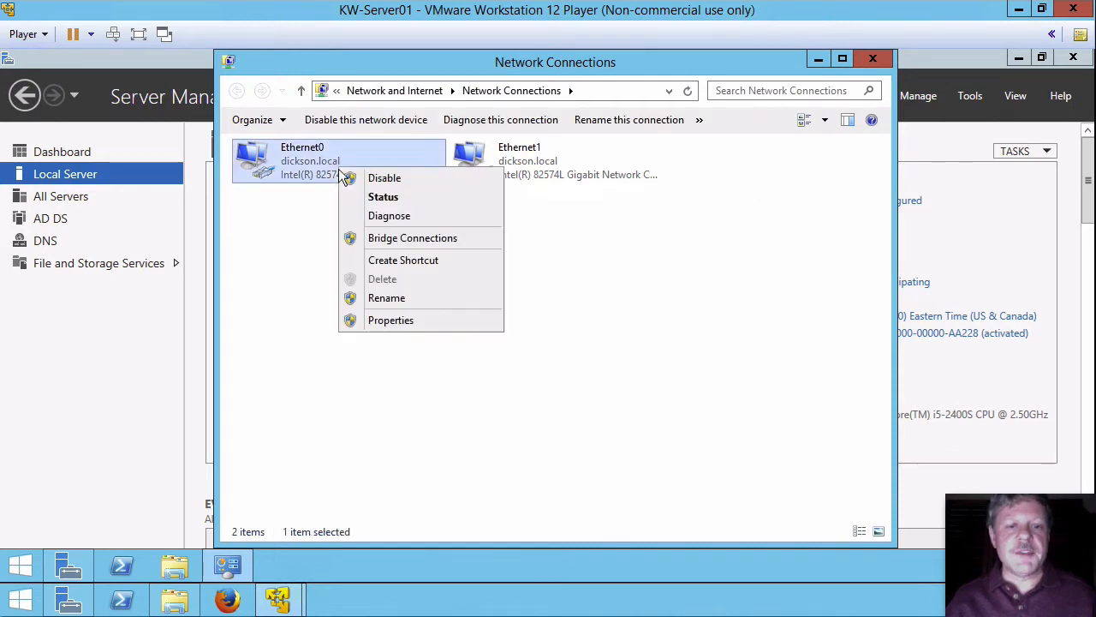
click(410, 298)
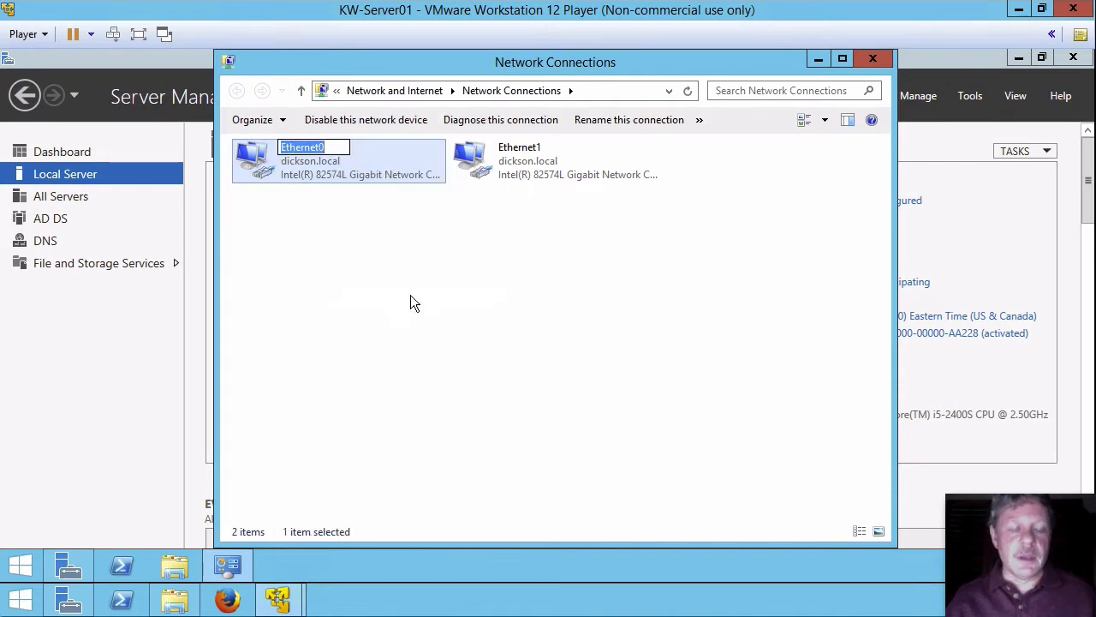
text(NAT)
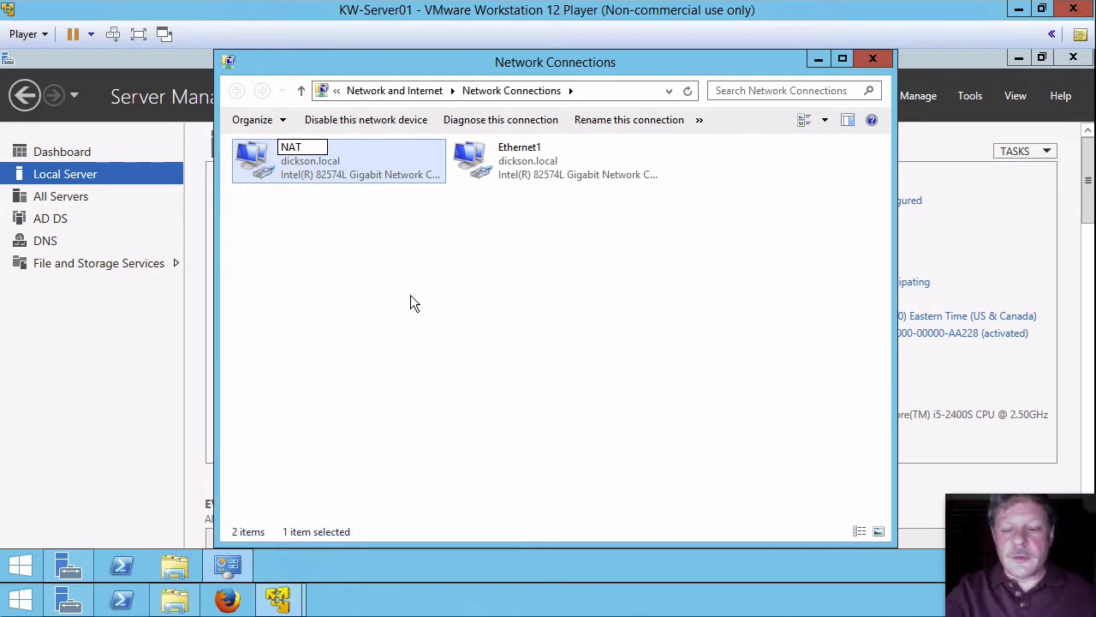
key(Return)
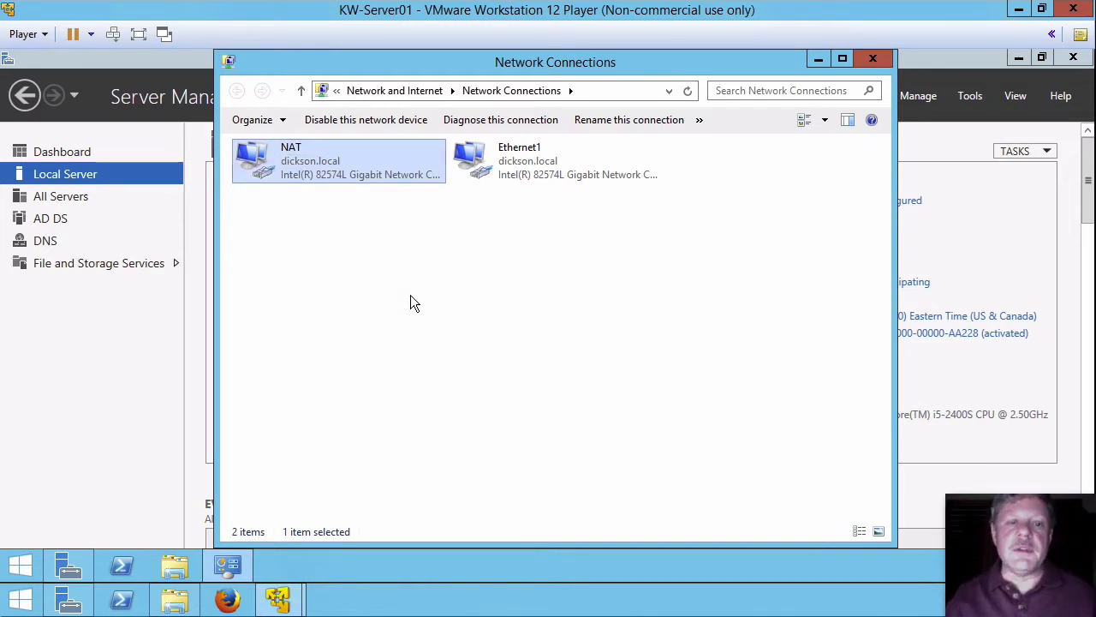
Step: Rename the Ethernet1 connection to Internal
right_click(530, 169)
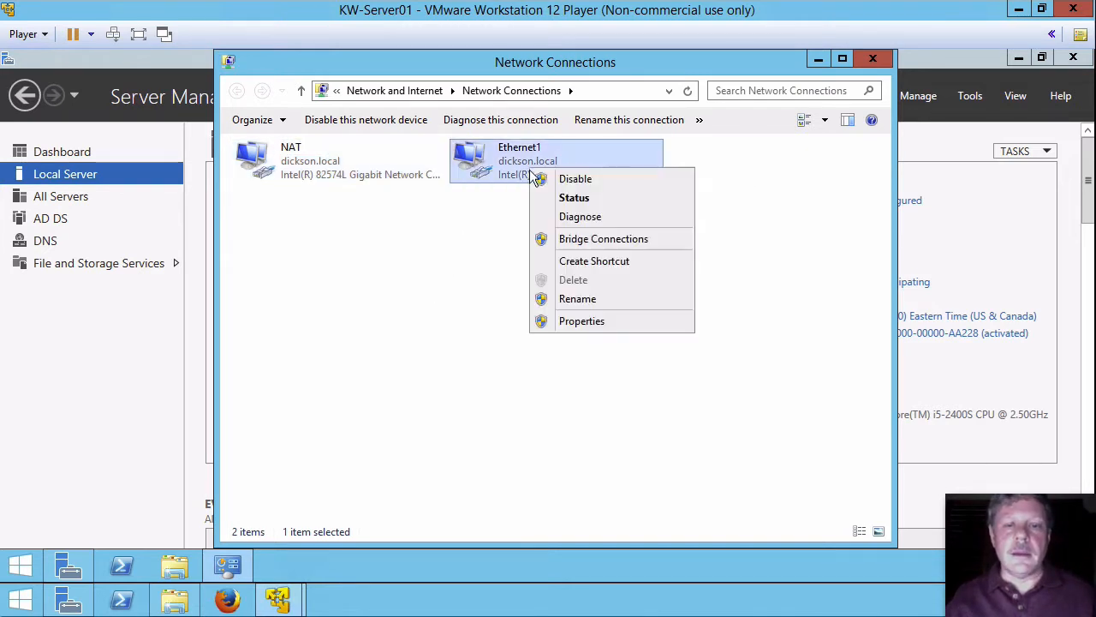
click(585, 298)
text(In)
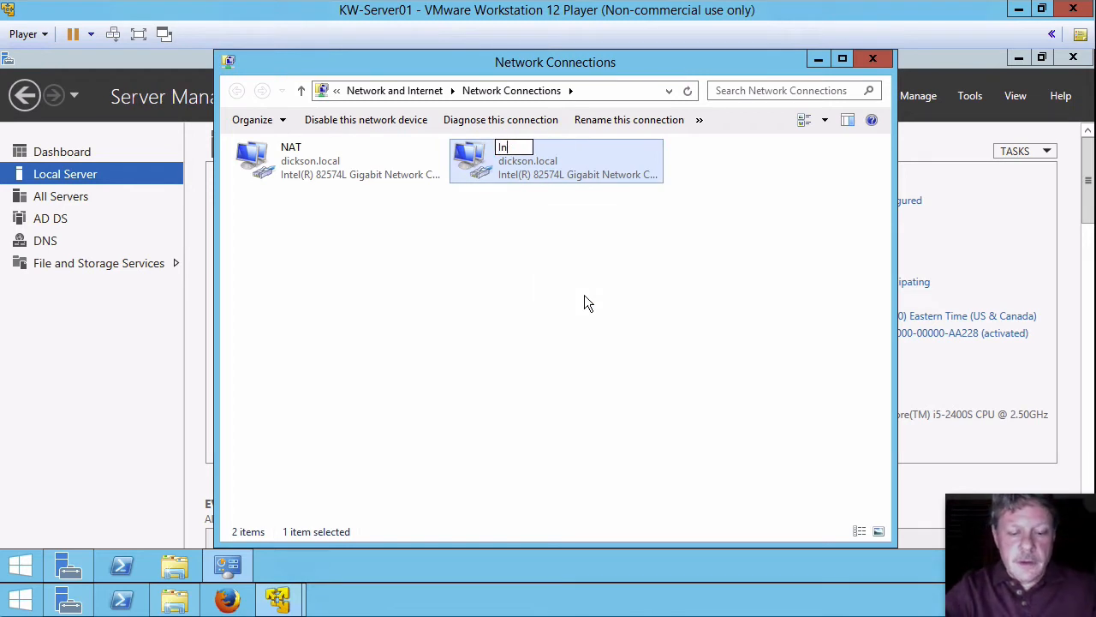
text(ternal)
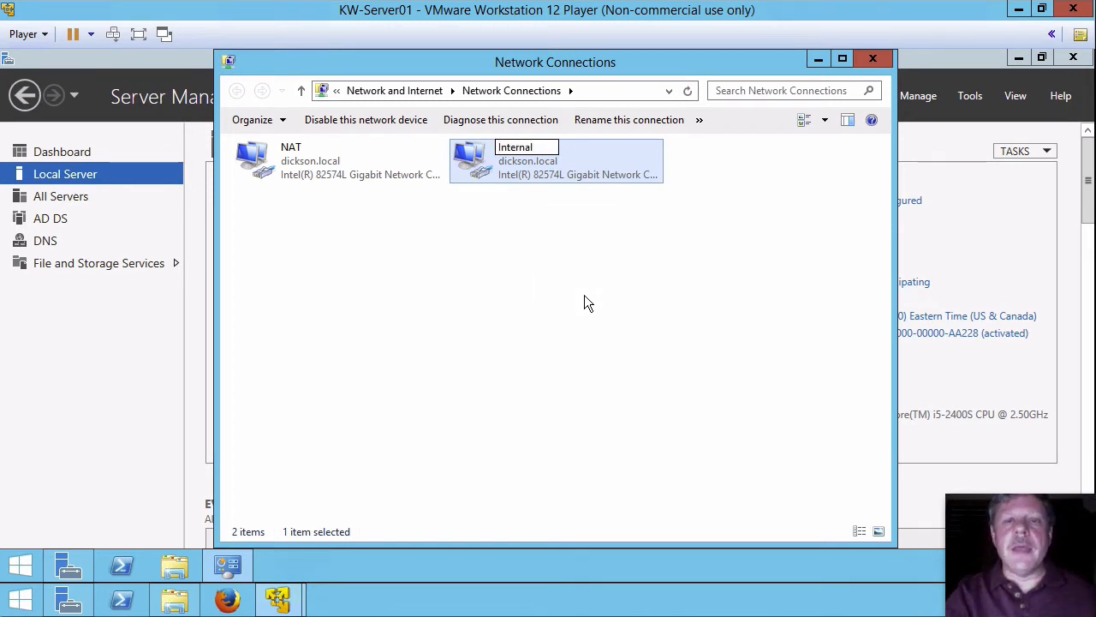
key(Return)
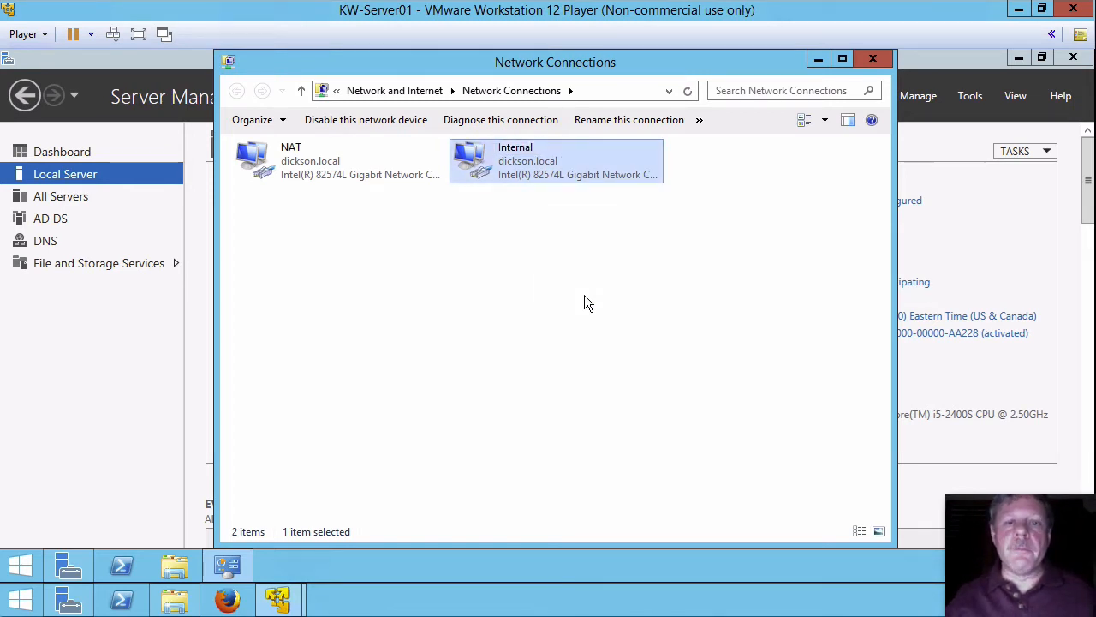
Step: Give the Internal connection the static IPv4 address 192.168.1.5 with subnet mask 255.255.255.0, apply it, and close Network Connections
right_click(543, 162)
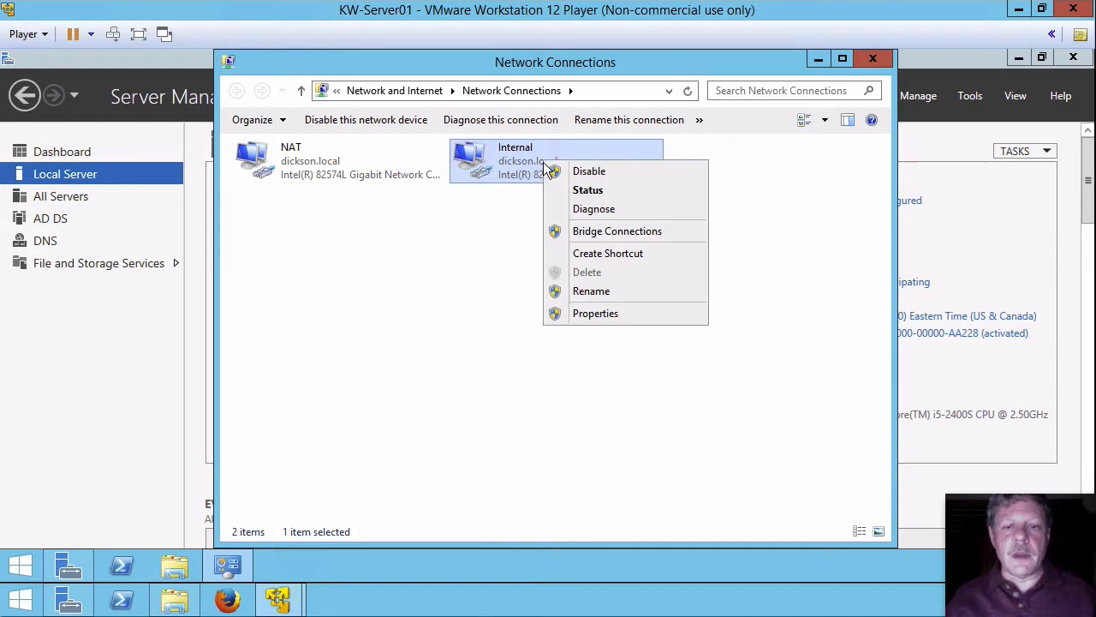
click(599, 316)
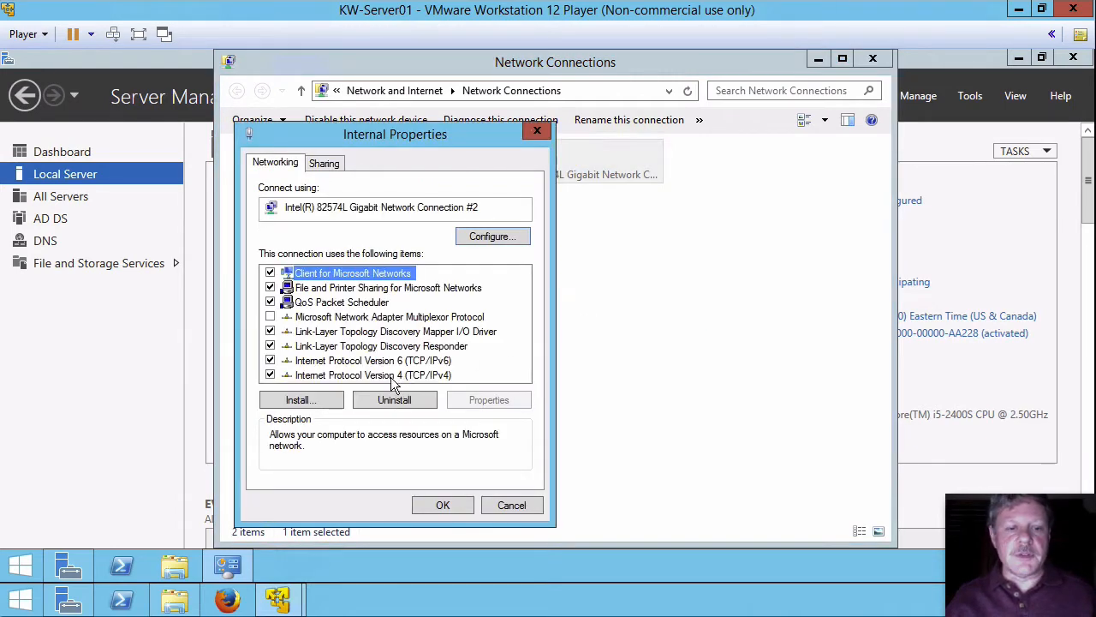
double_click(397, 375)
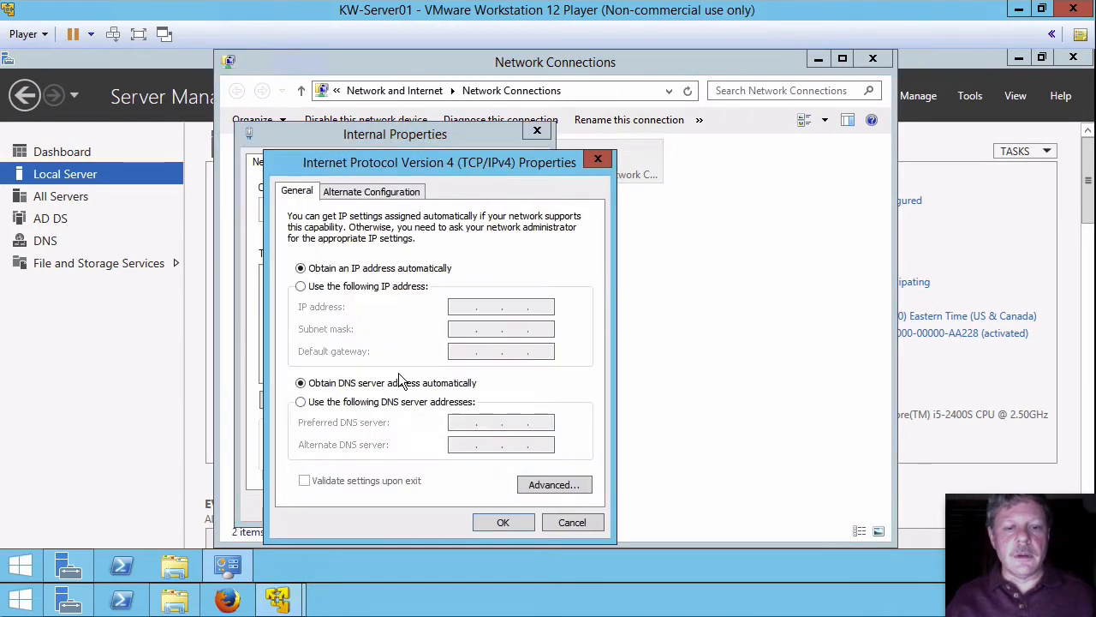
click(373, 288)
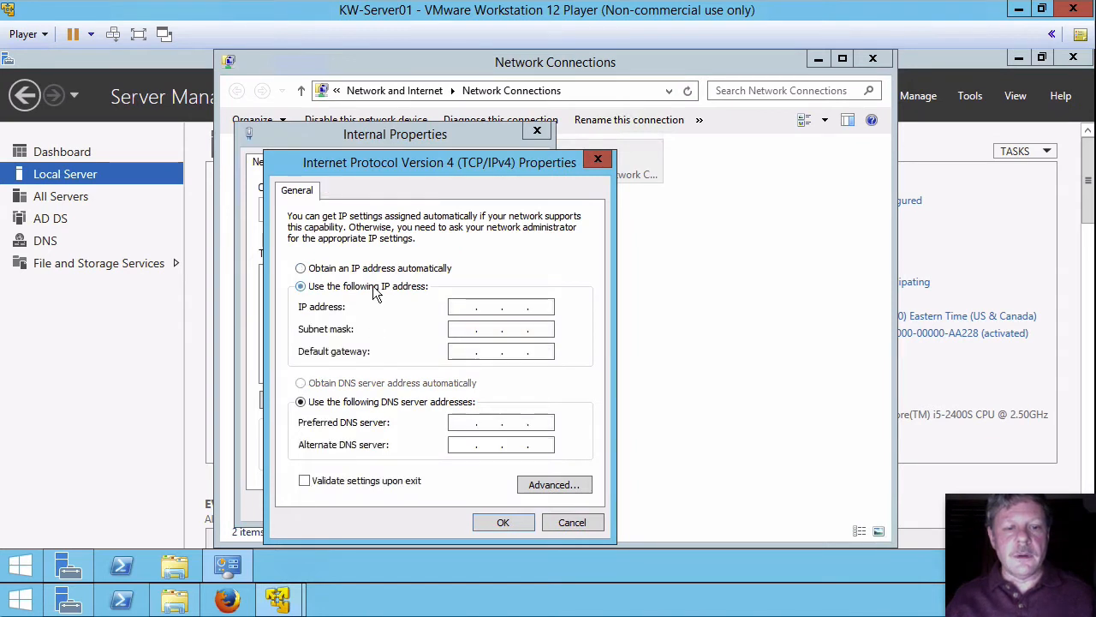
click(460, 306)
text(192 . 16)
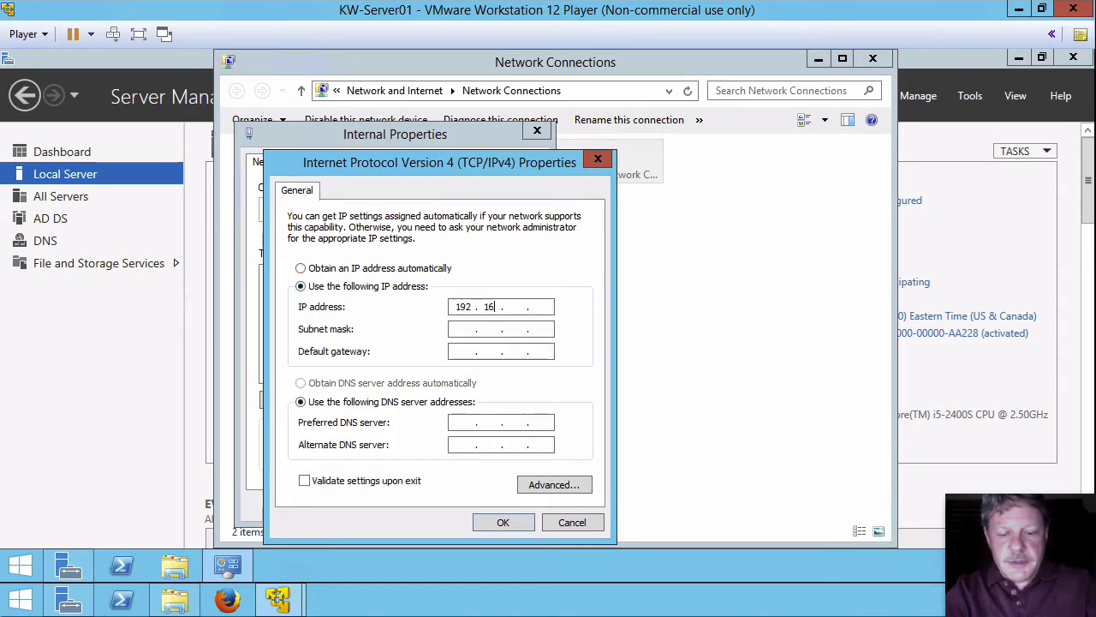
text(8 . 1 . 5)
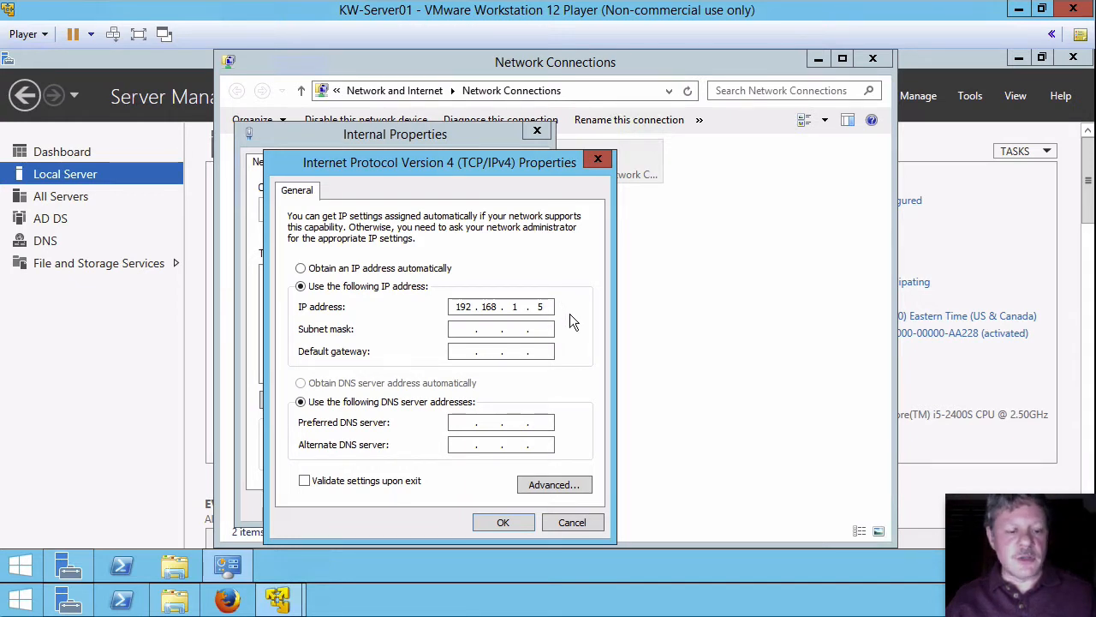
key(Tab)
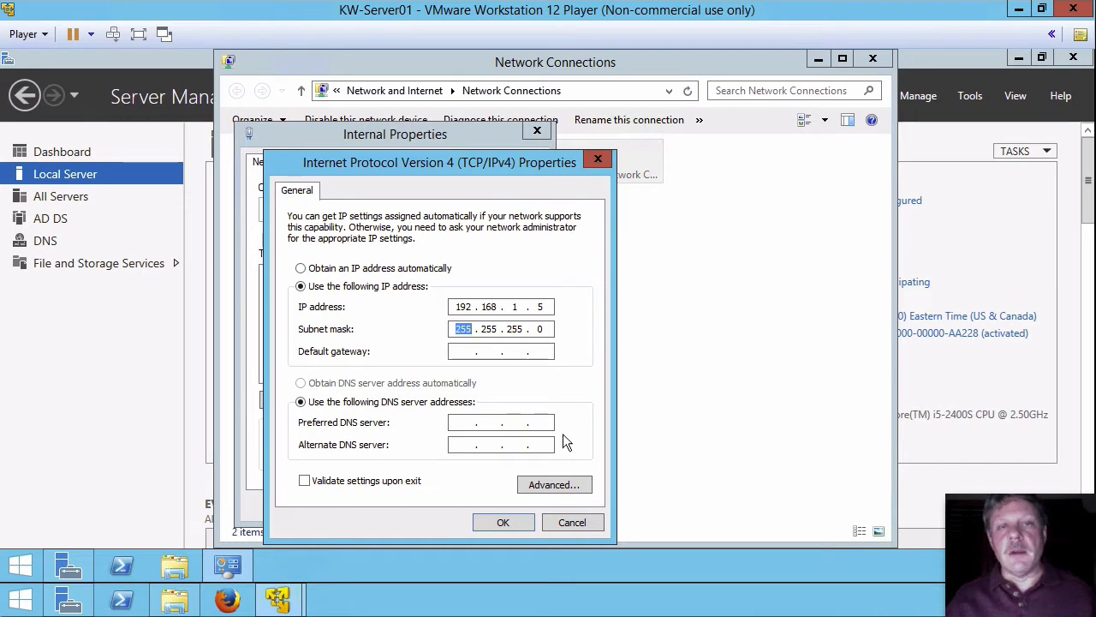
click(504, 524)
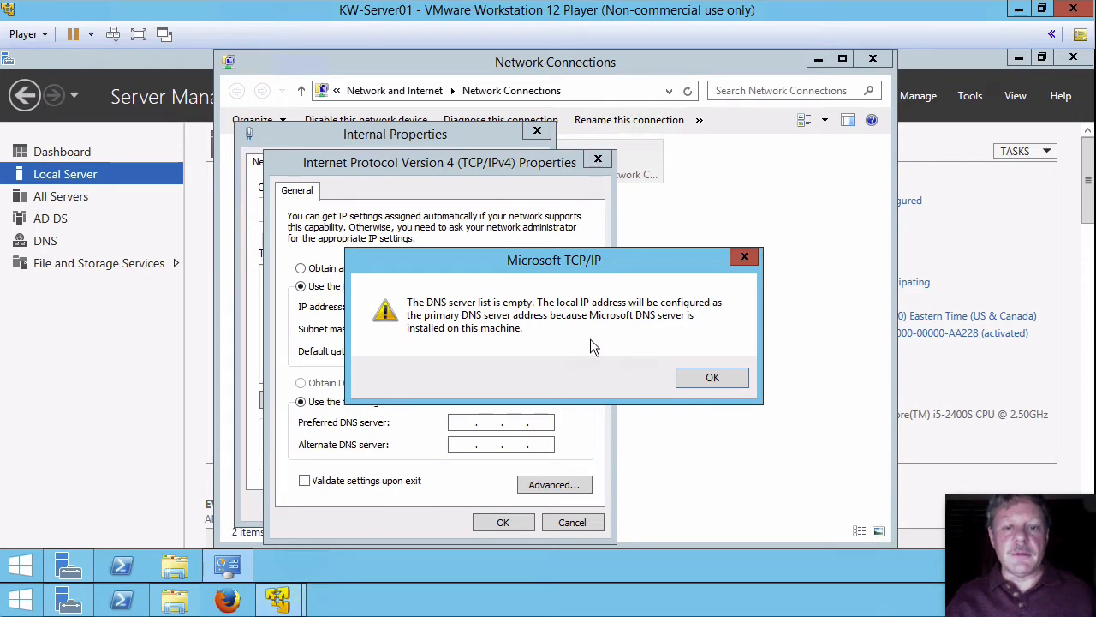
click(694, 380)
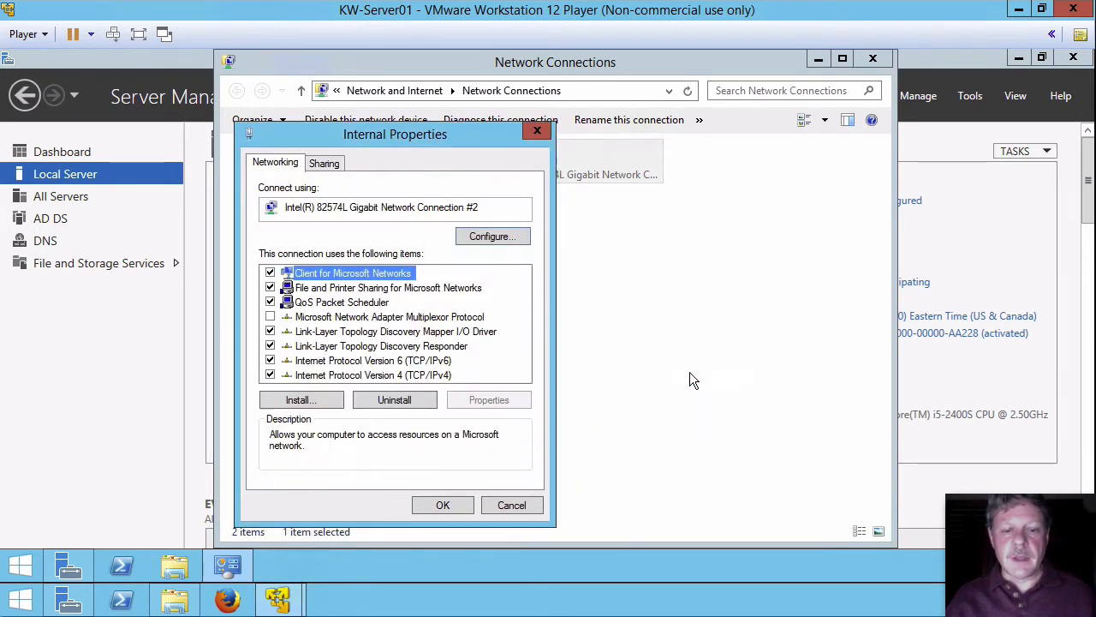
click(454, 506)
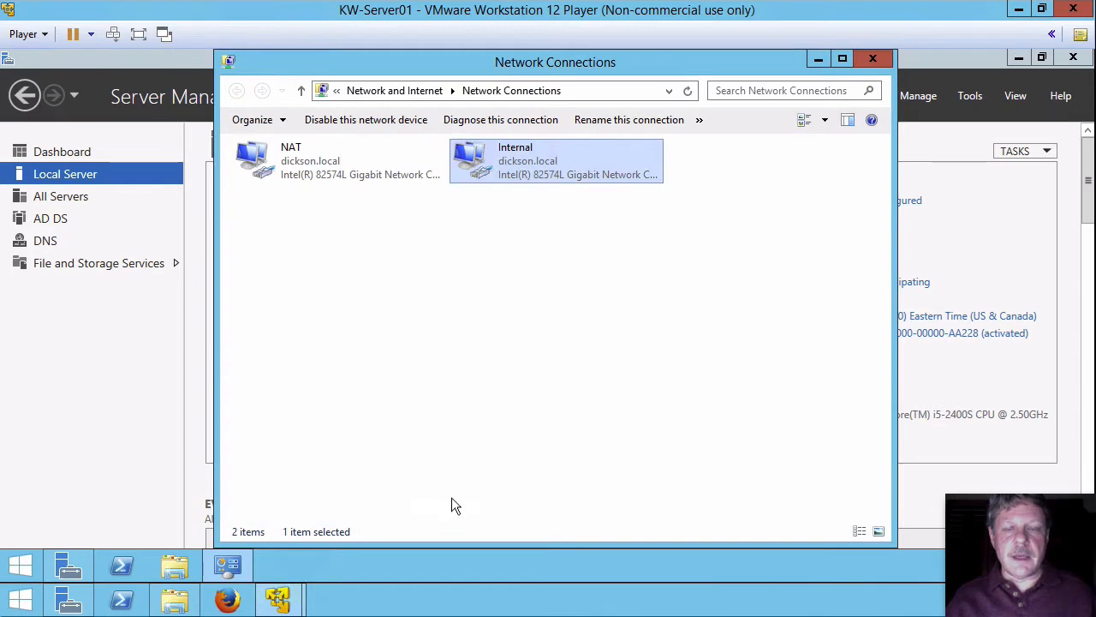
click(867, 69)
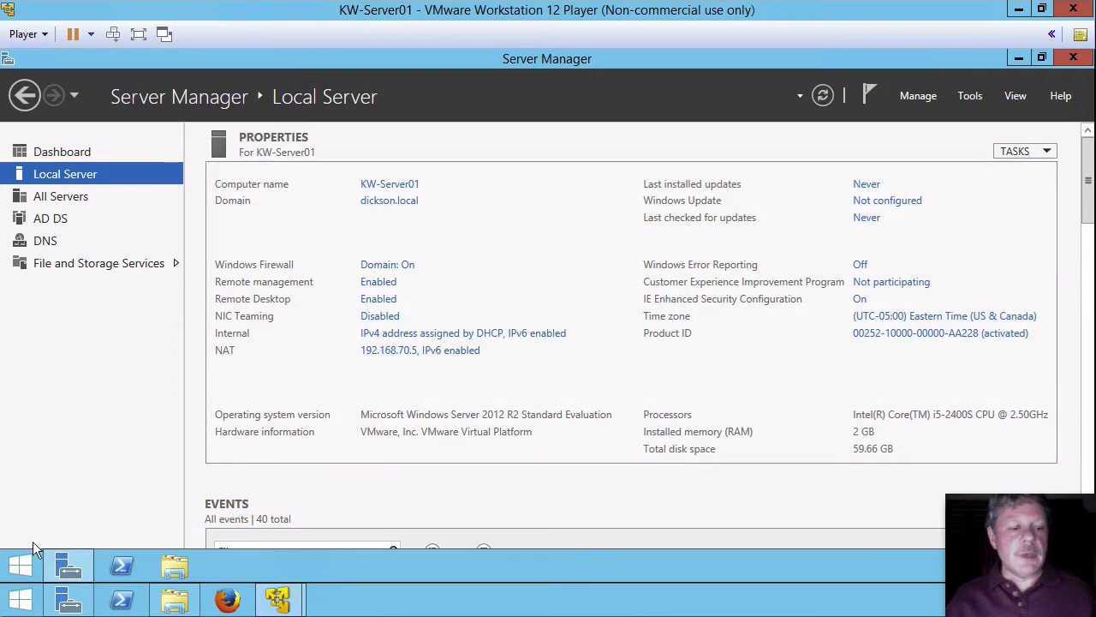
Step: Run ipconfig in a command prompt, review the Internal and NAT adapters' addresses, and minimize the window
right_click(22, 566)
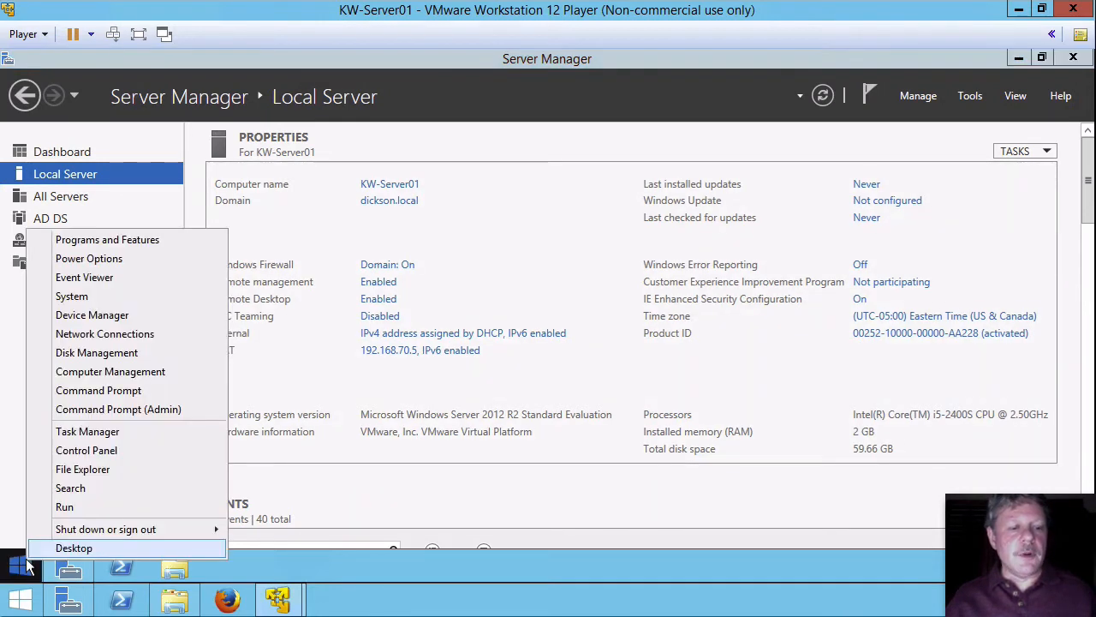
click(124, 391)
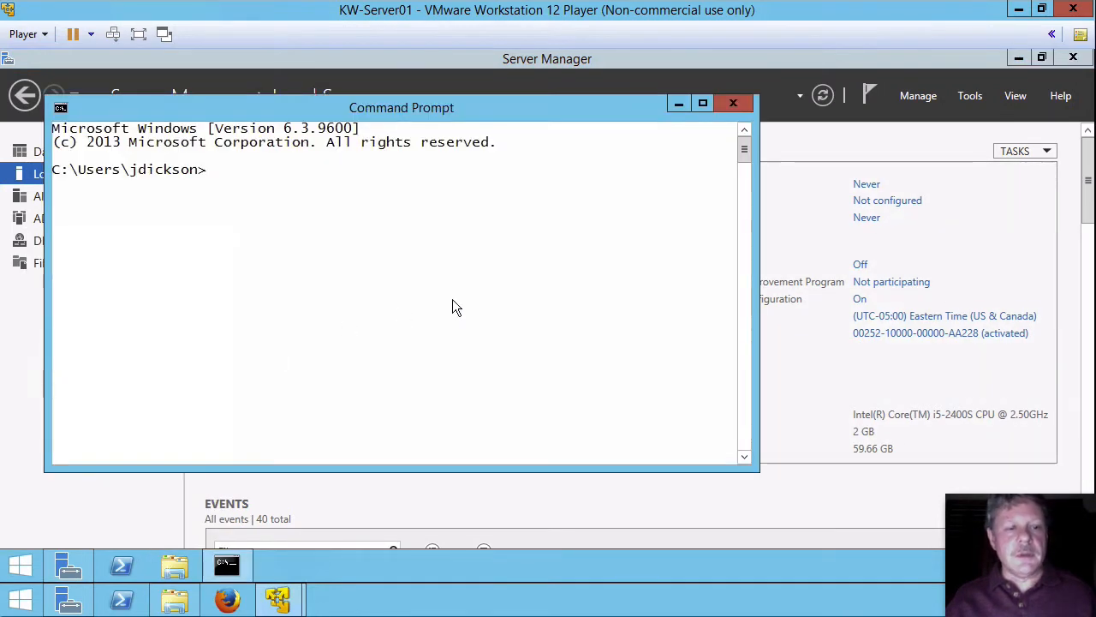
text(ipconf)
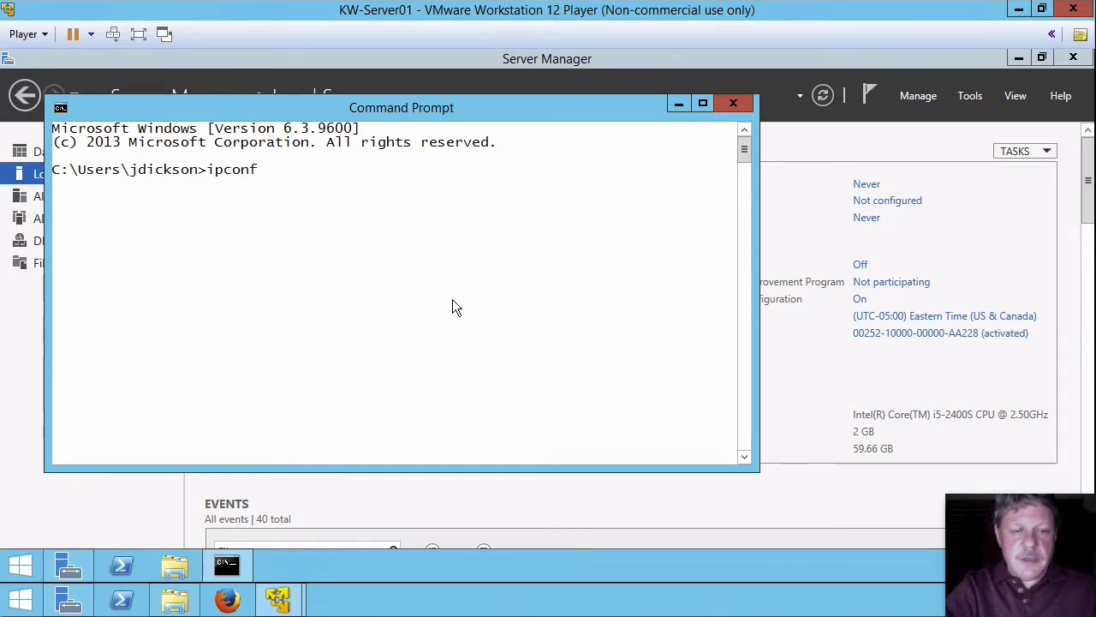
text(ig)
key(Return)
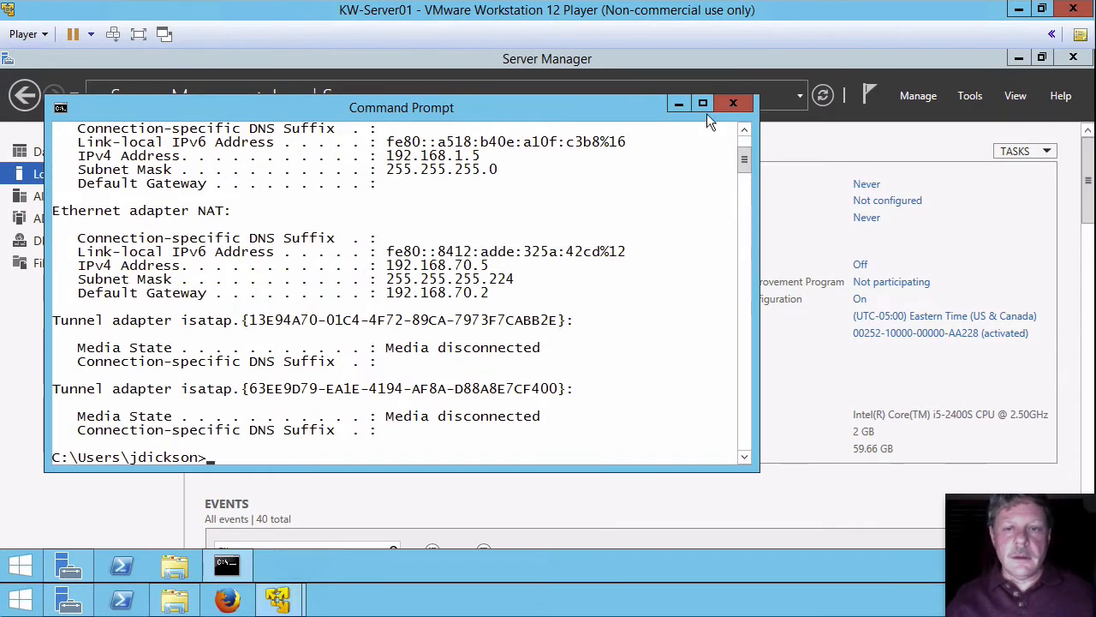
click(706, 105)
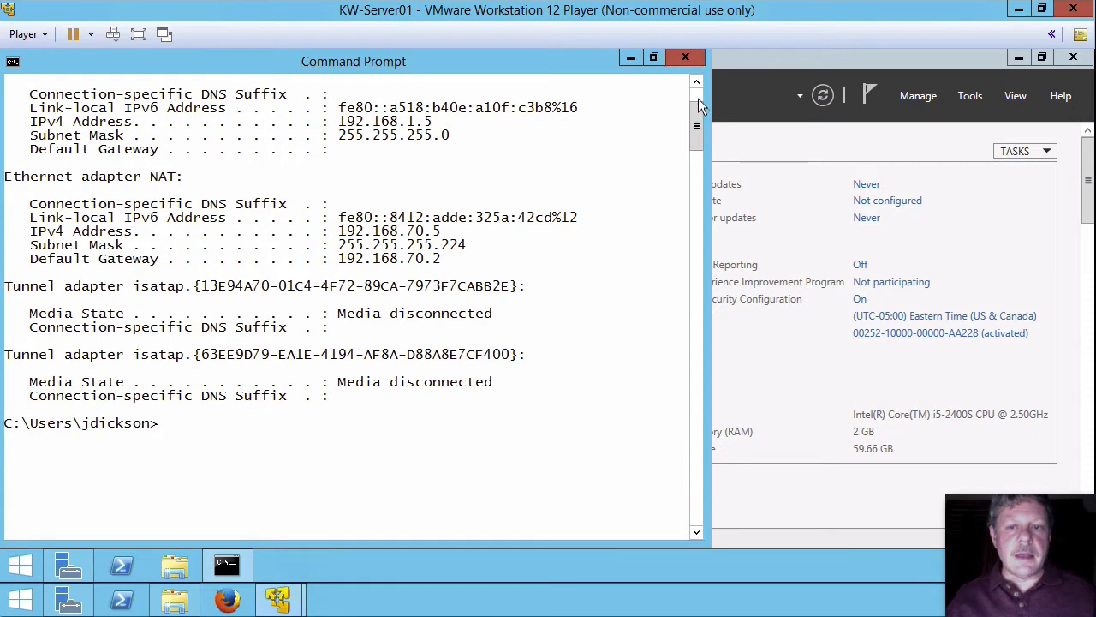
scroll(701, 104, up, 3)
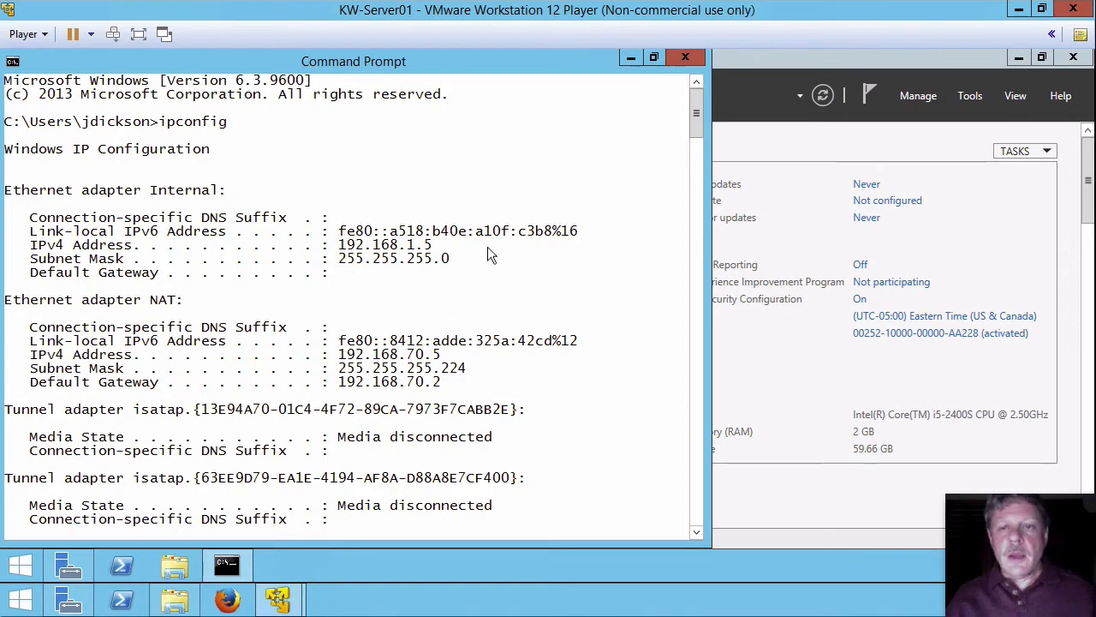
click(631, 60)
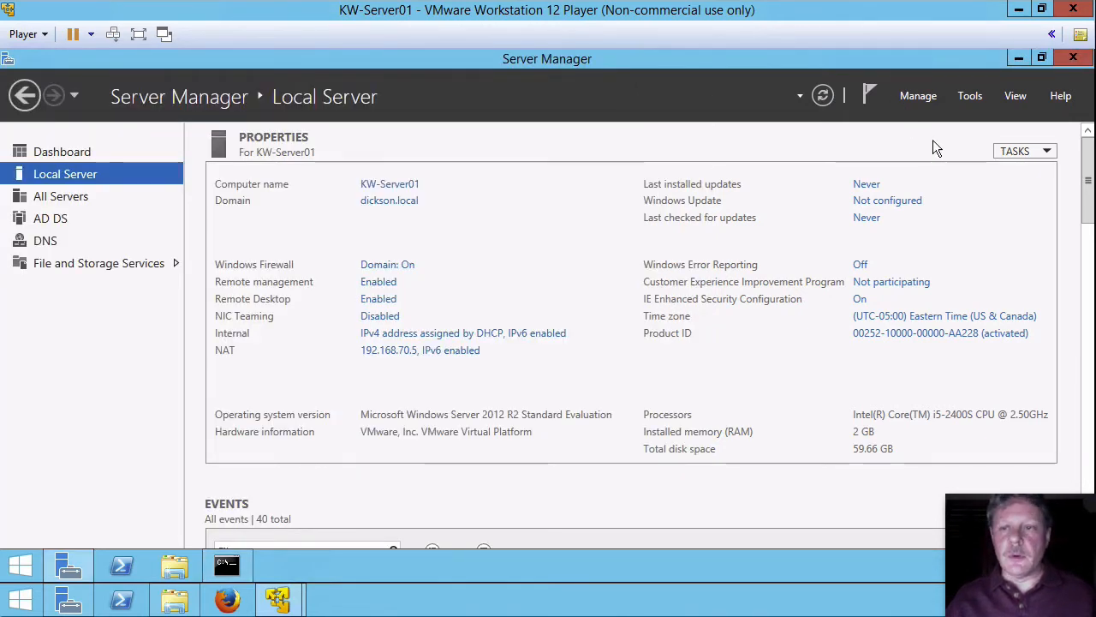
Step: Begin a role-based installation on KW-Server01 and select the DHCP Server role with its required management tools
click(919, 96)
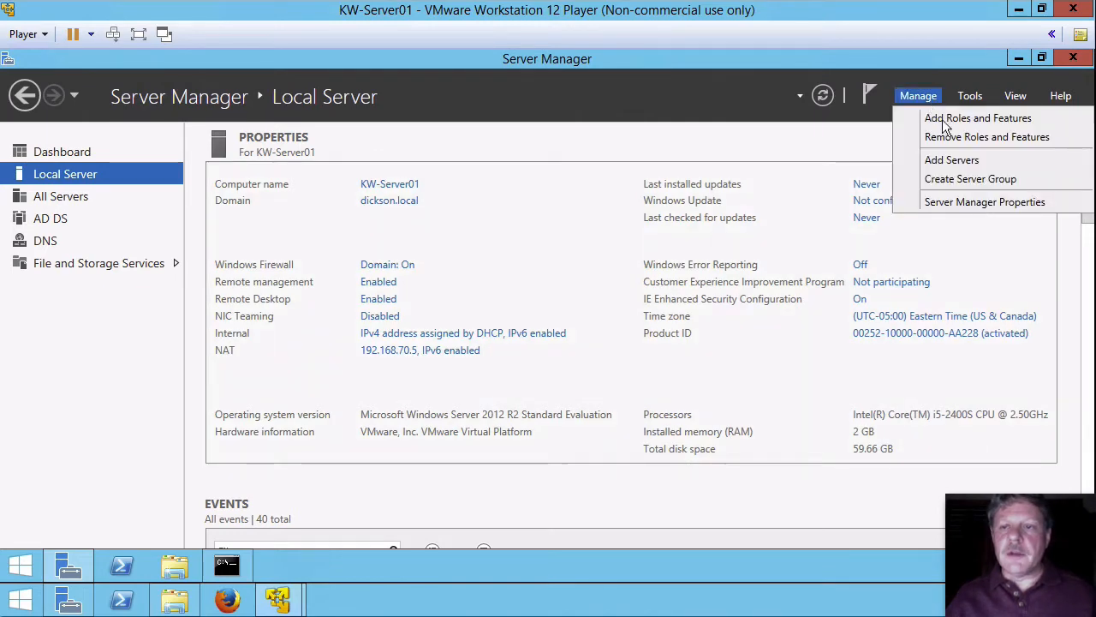
click(931, 117)
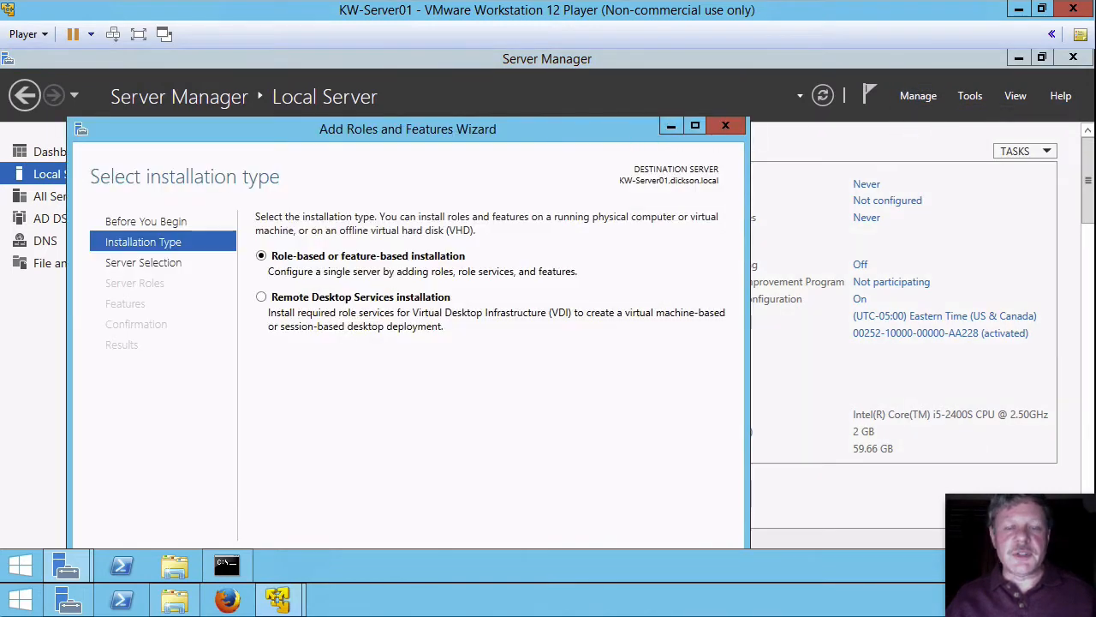
drag(619, 134, 724, 90)
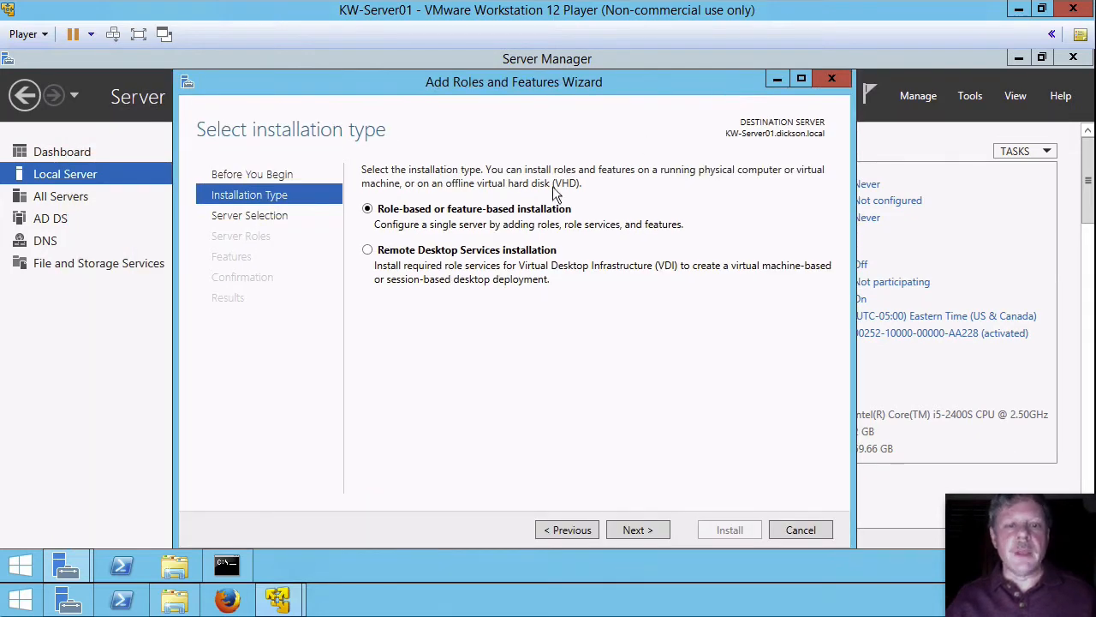
click(639, 530)
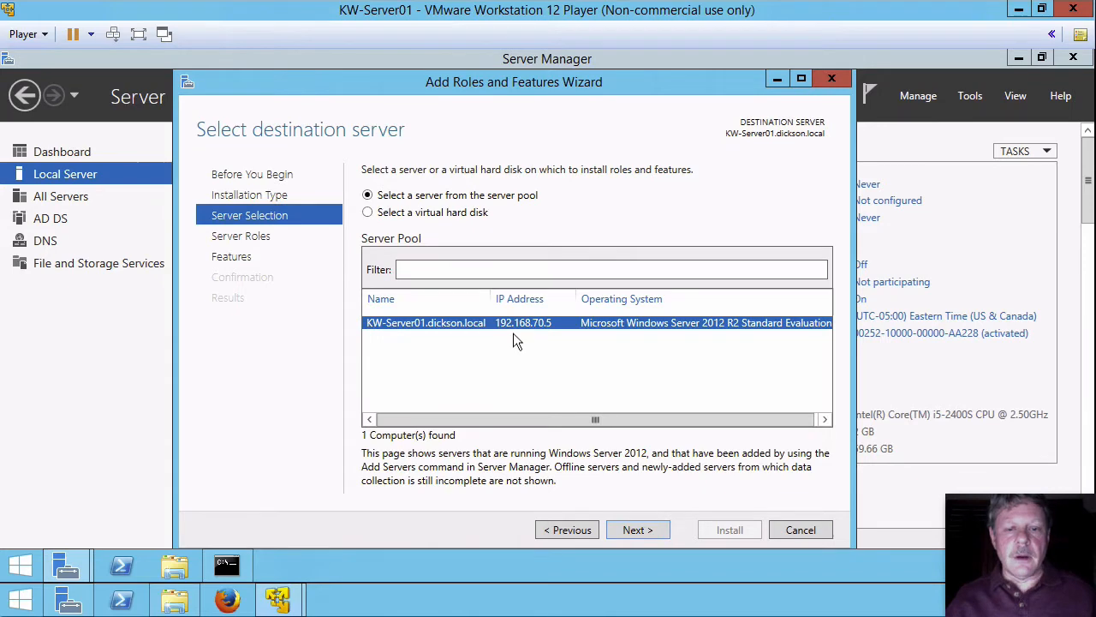
click(645, 529)
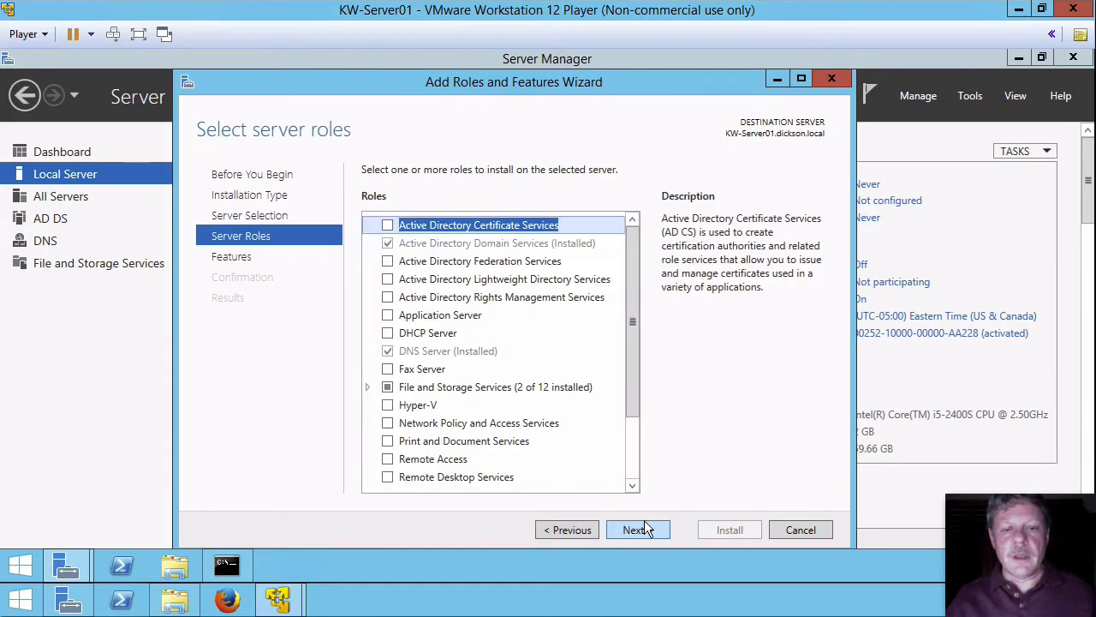
click(388, 334)
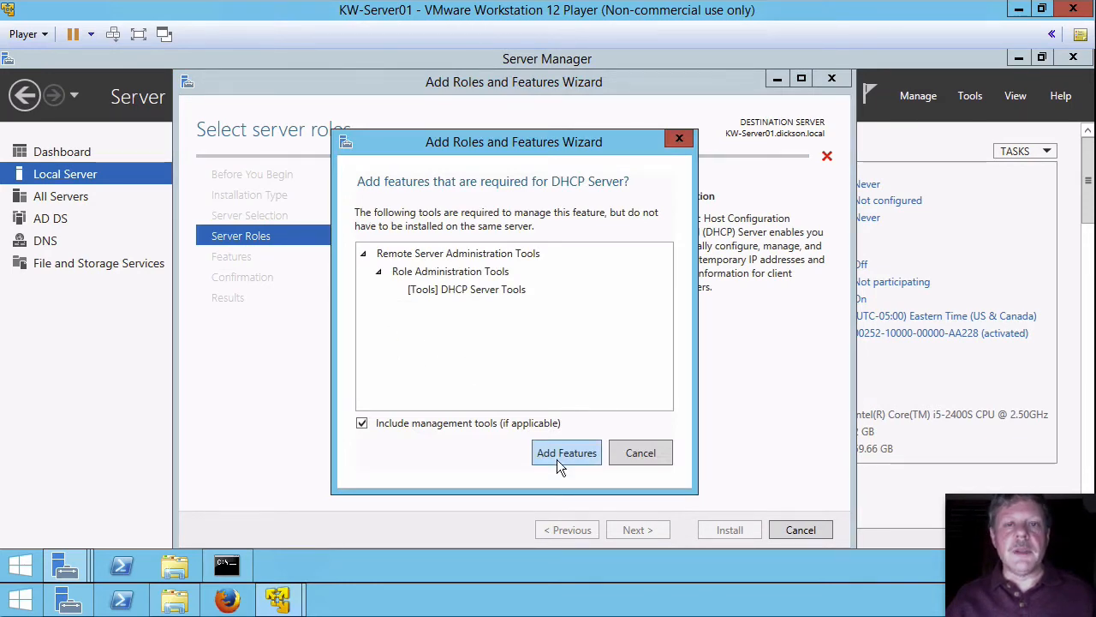
click(565, 454)
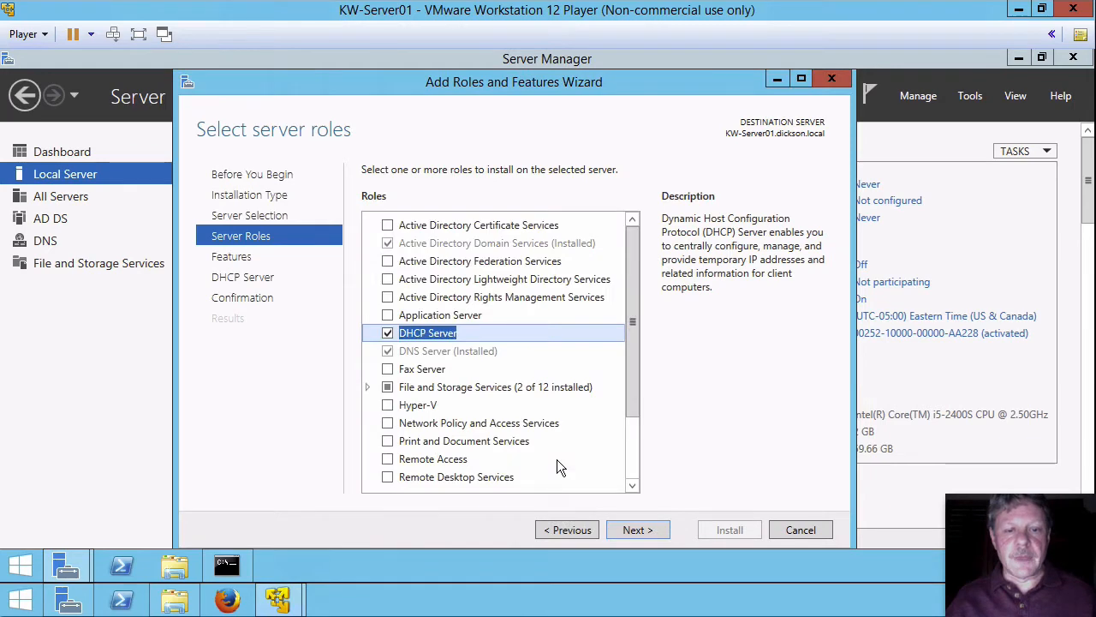
Step: Install the DHCP Server role without additional features or automatic restart, and close the wizard once installation finishes
click(636, 531)
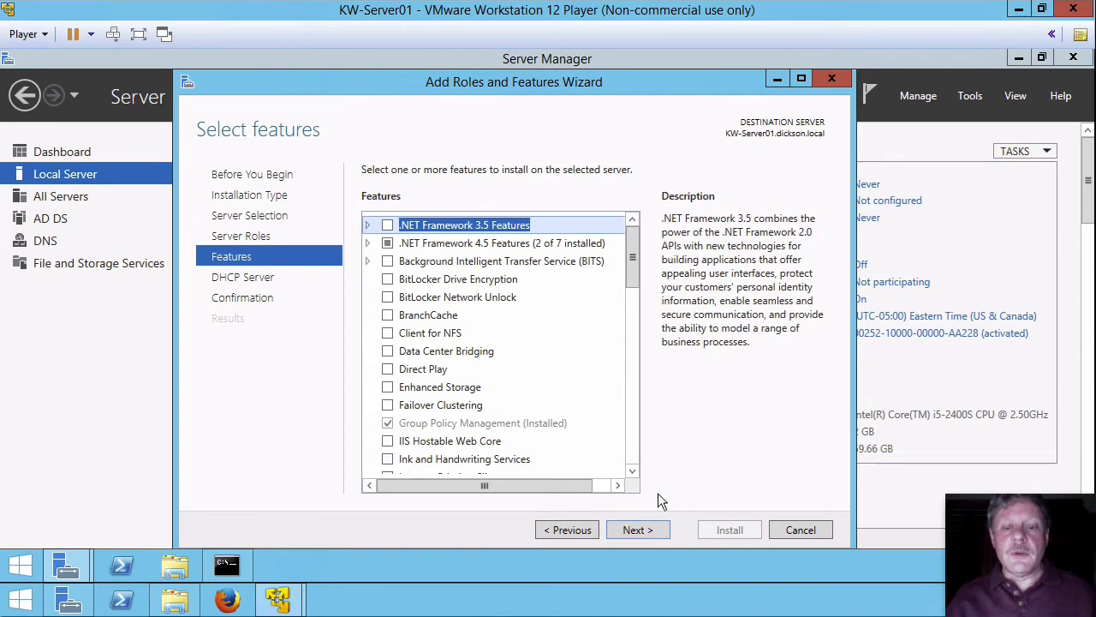
click(647, 531)
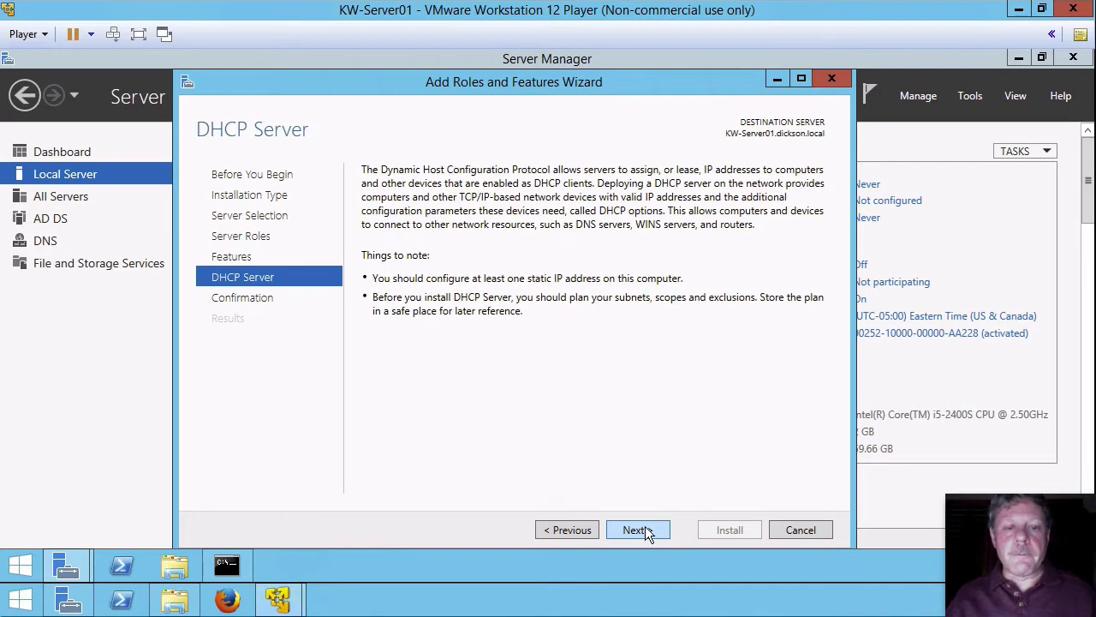
click(637, 530)
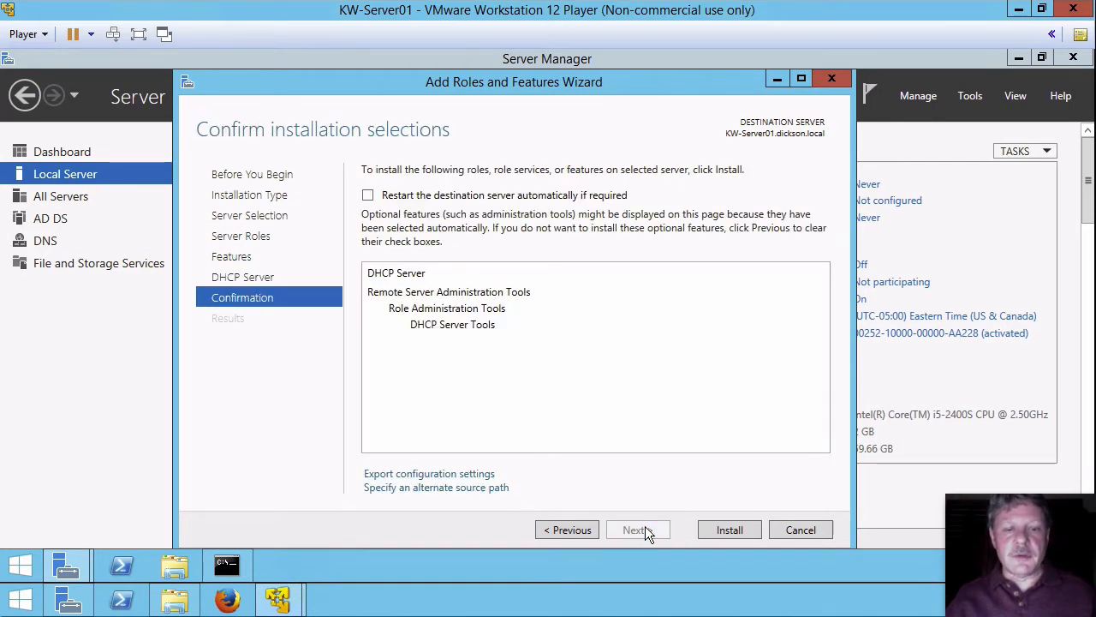
click(742, 531)
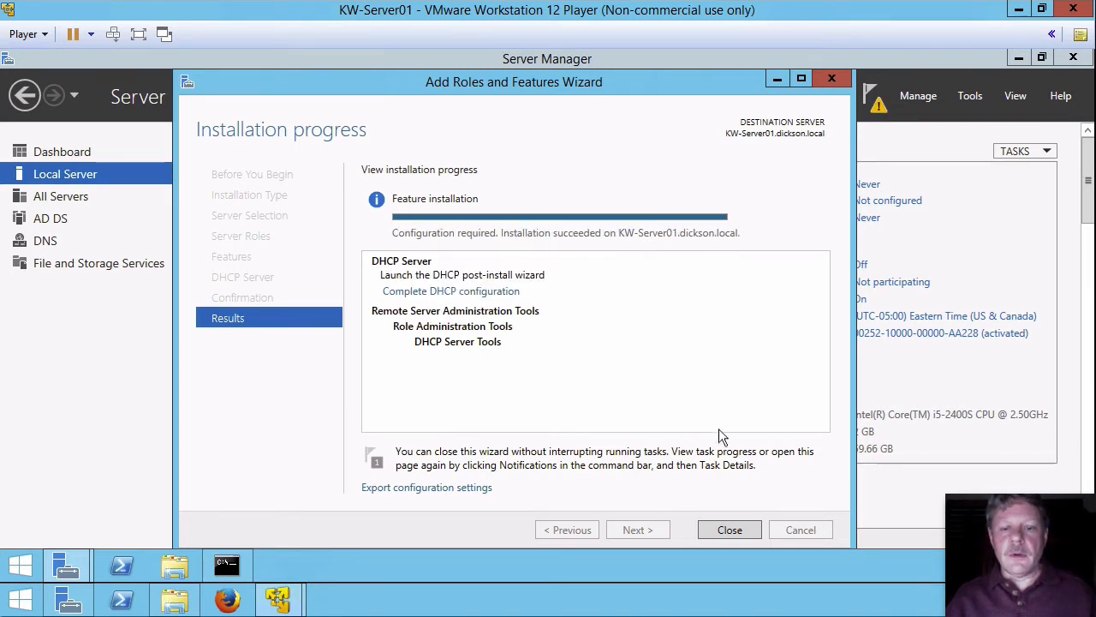
click(737, 529)
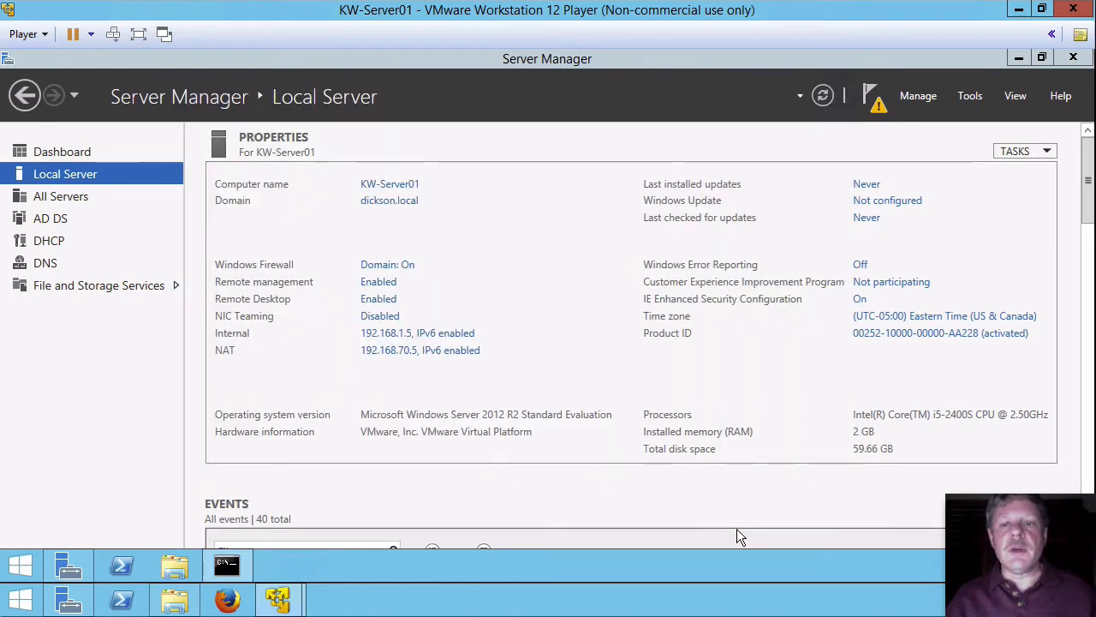
Step: Run the DHCP post-install configuration, committing the security groups and server authorization with the preselected user's credentials, and close the summary
click(881, 111)
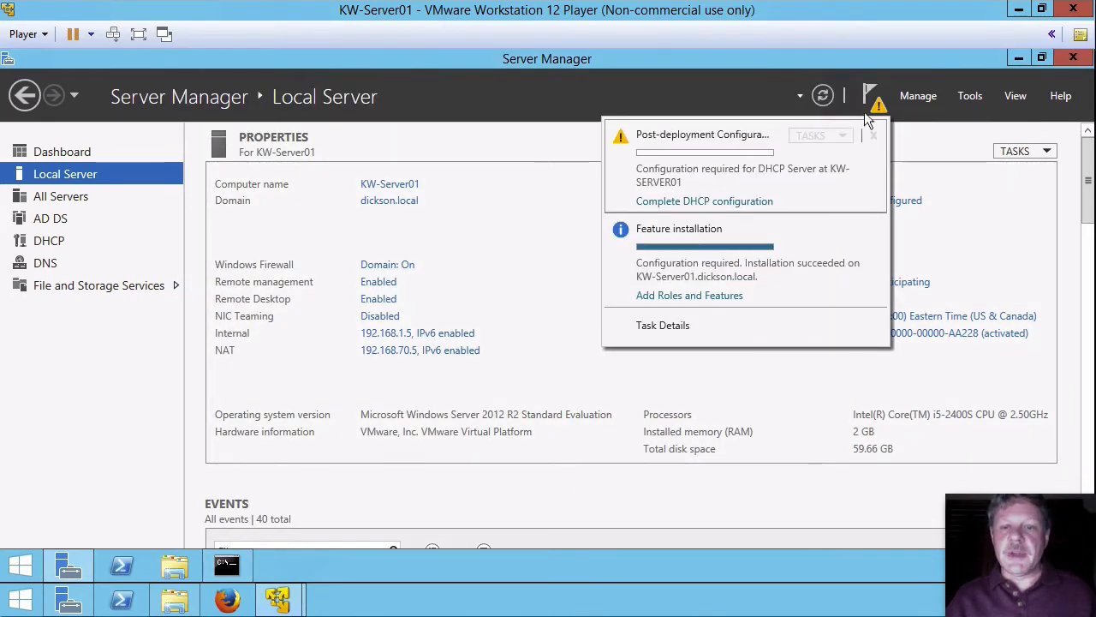
click(748, 203)
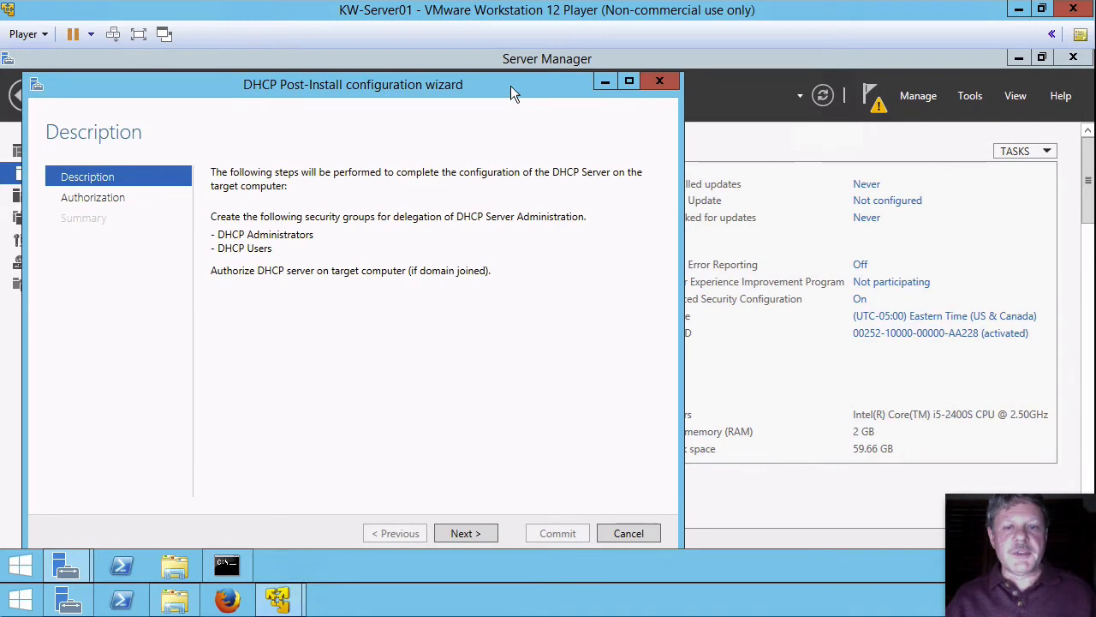
drag(511, 86, 724, 84)
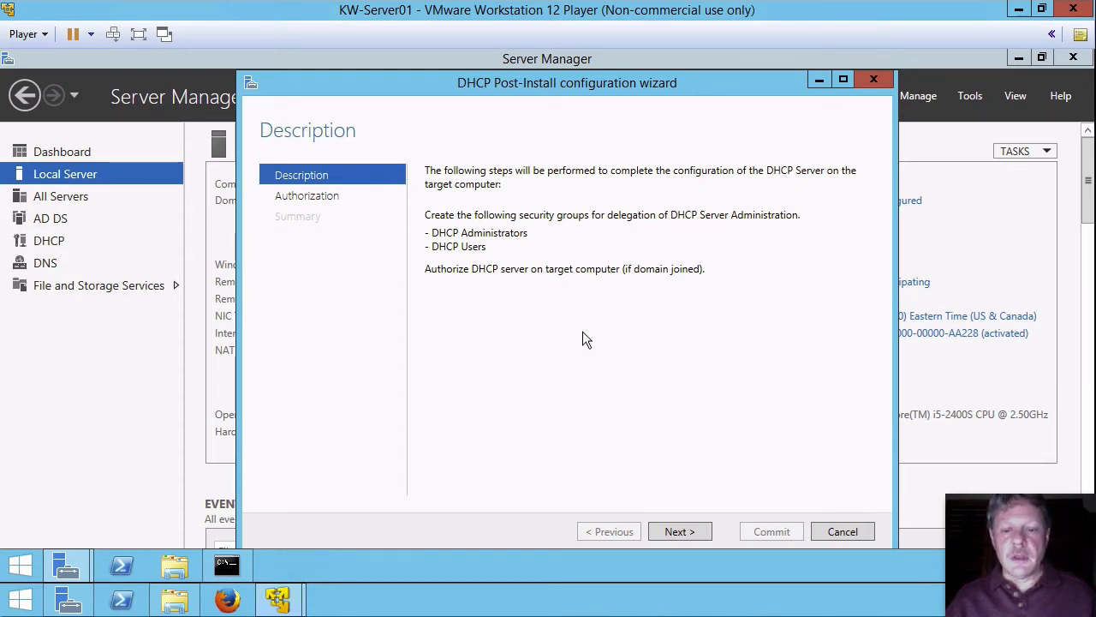
click(674, 531)
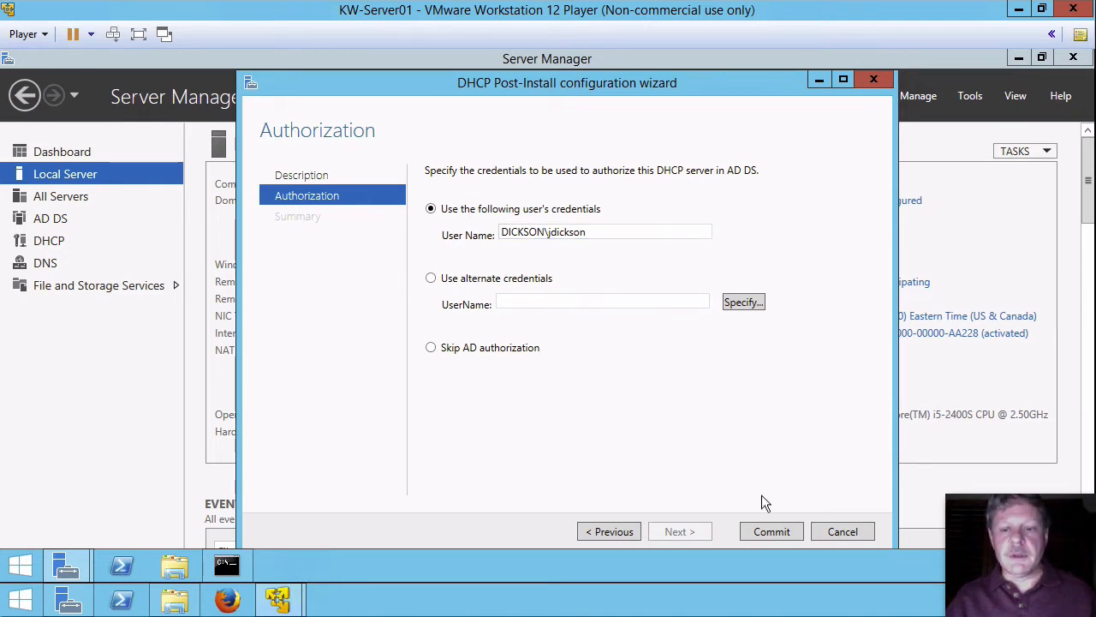
click(769, 524)
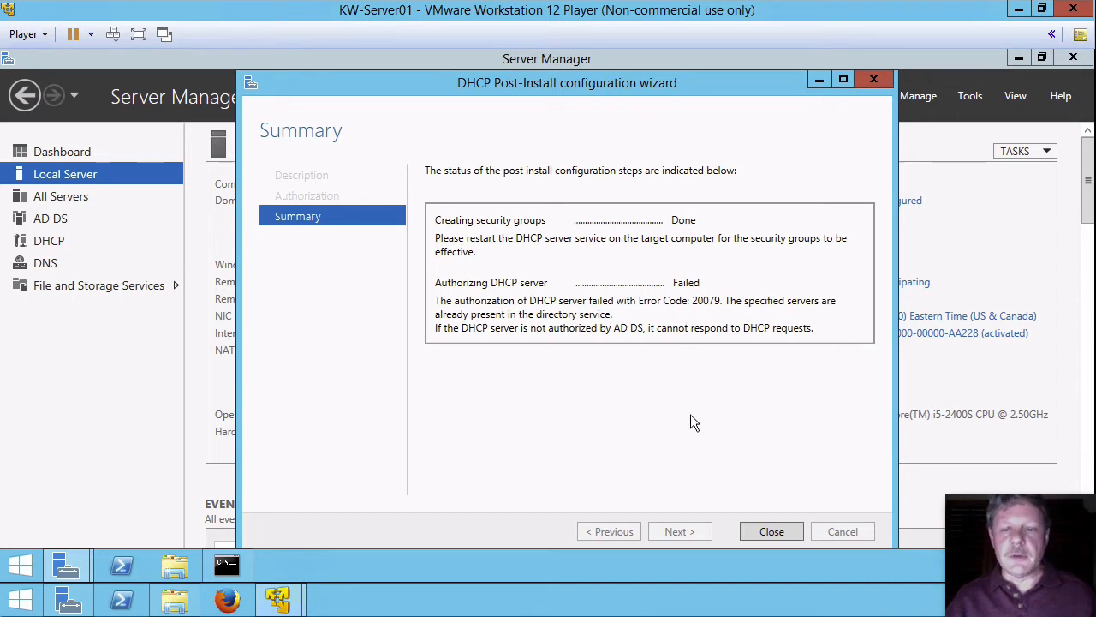
click(768, 531)
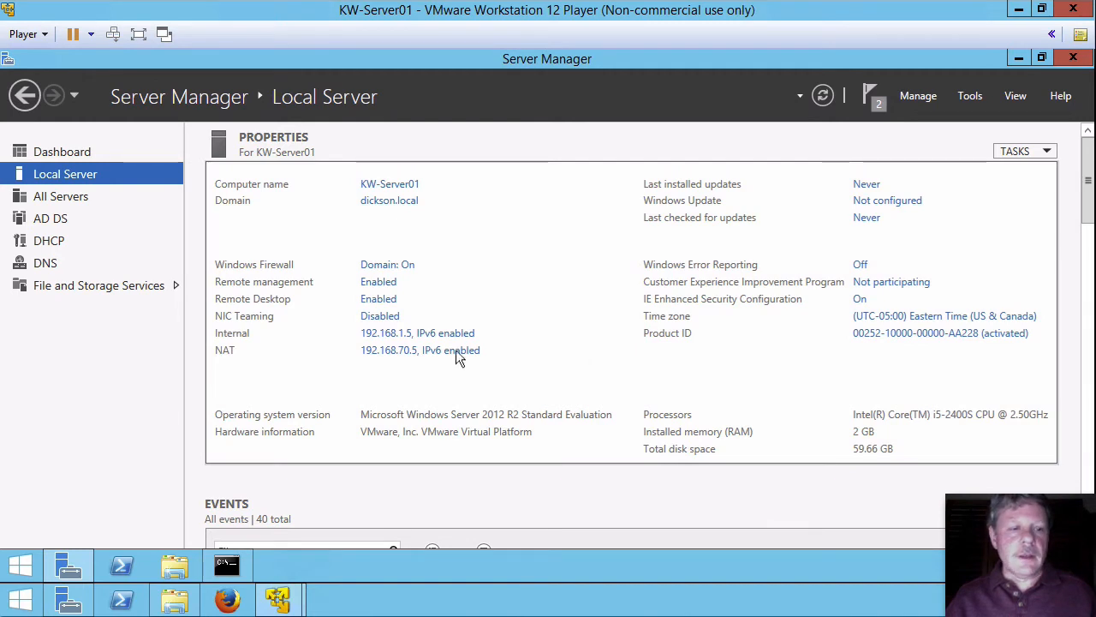
Step: View the server's DHCP role page, open the DHCP management console, and enlarge its window and console tree
click(47, 243)
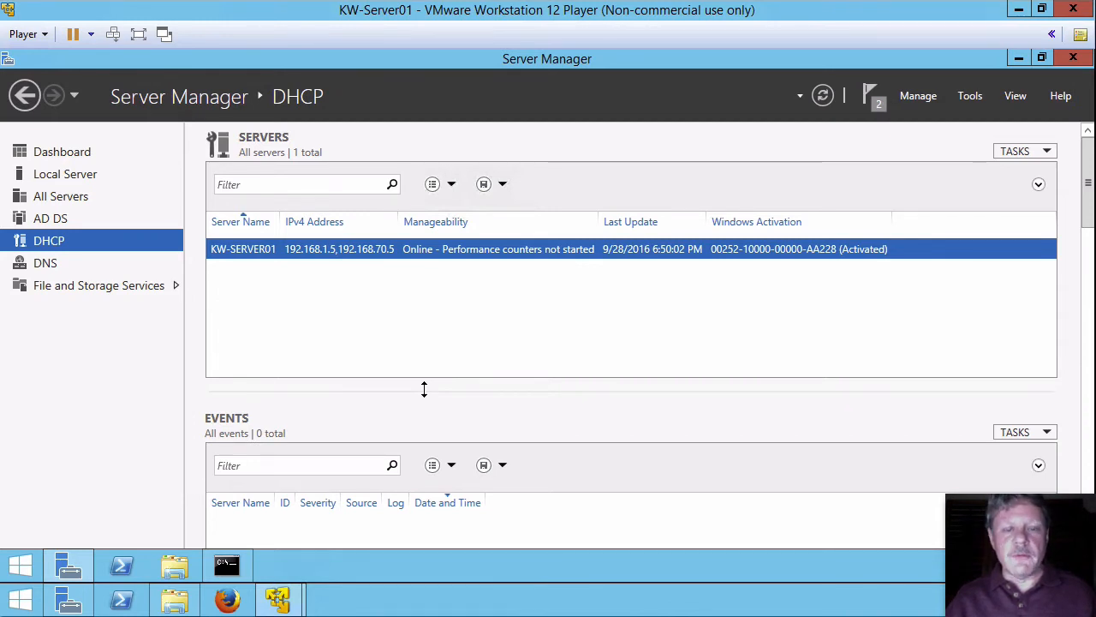
click(966, 101)
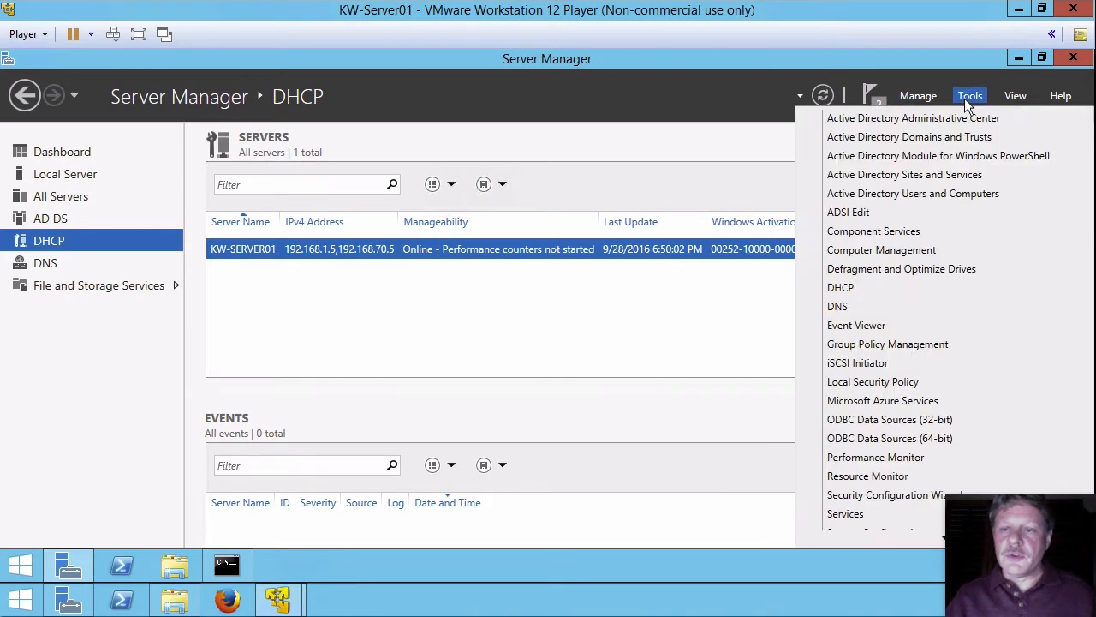
click(852, 288)
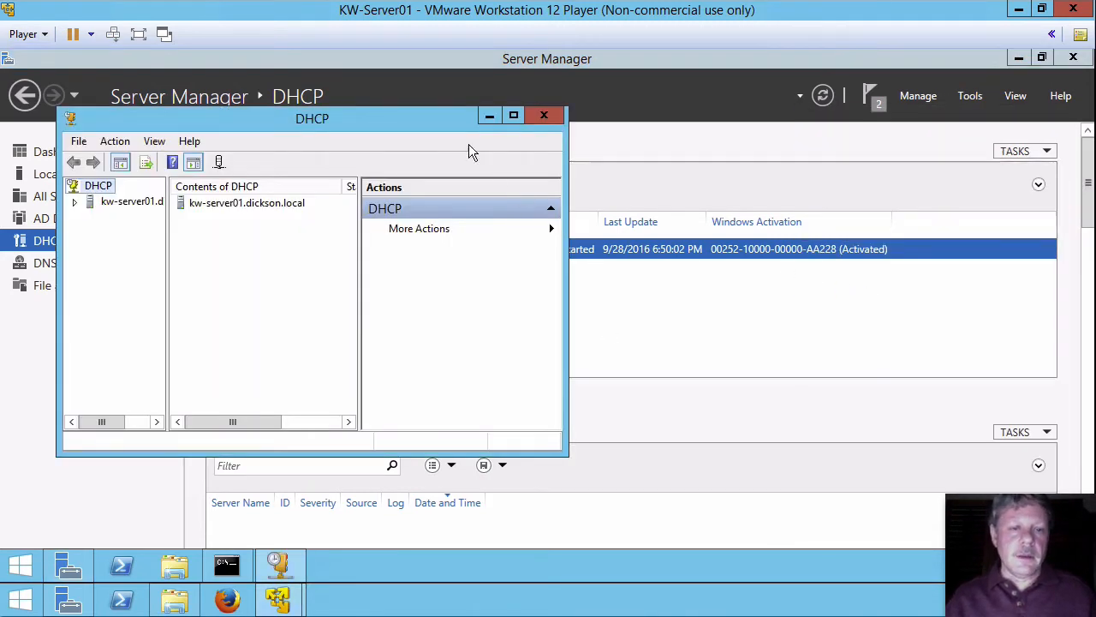
drag(456, 125, 458, 103)
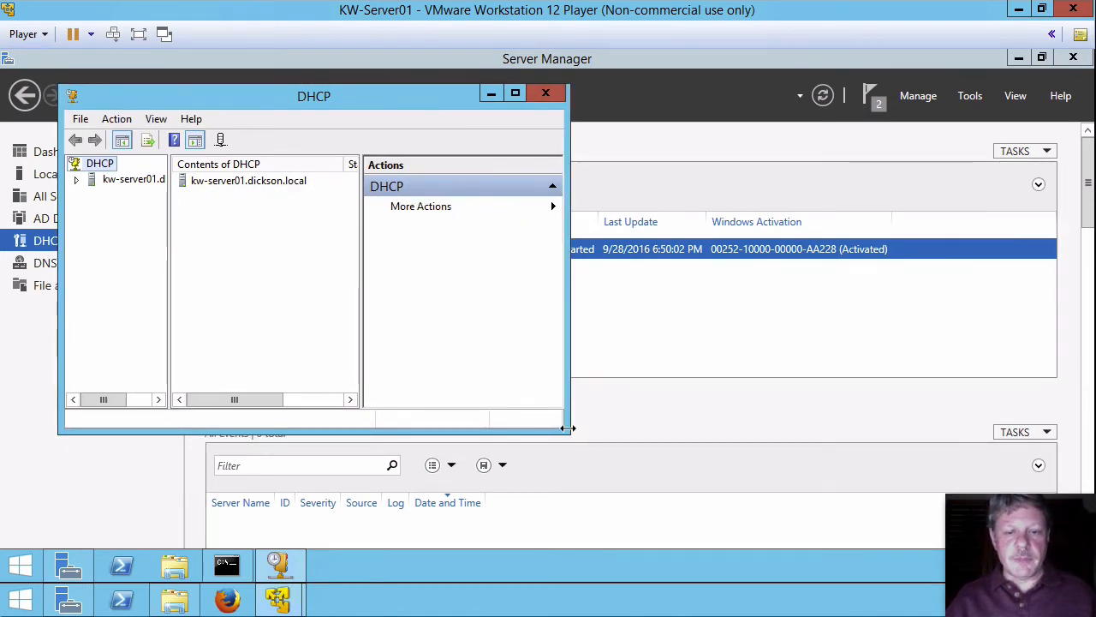
drag(568, 429, 922, 513)
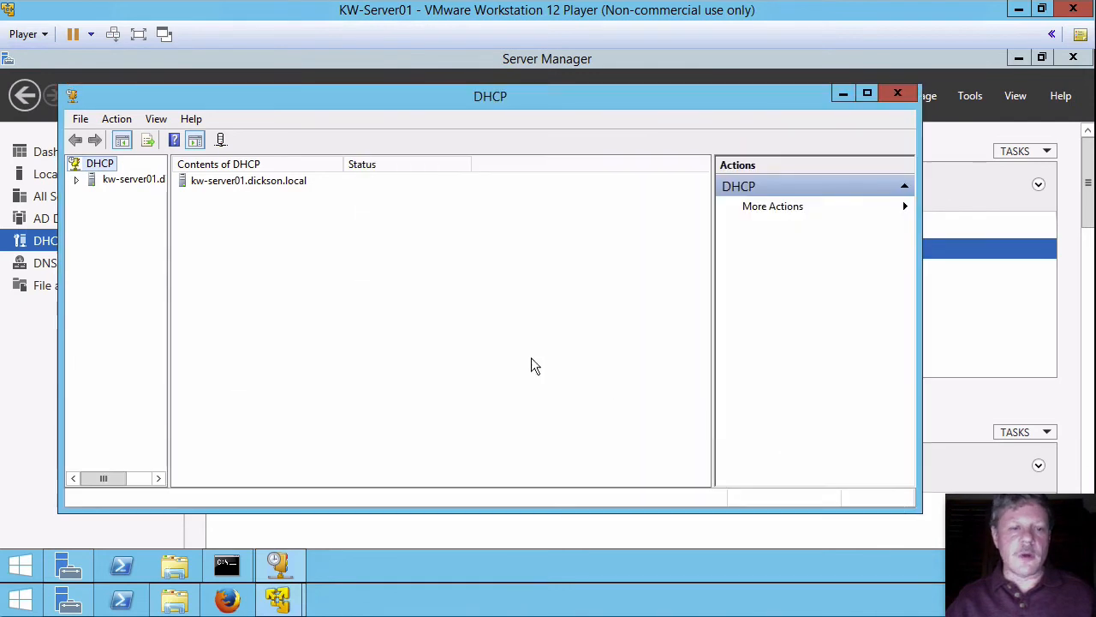
drag(168, 289, 276, 282)
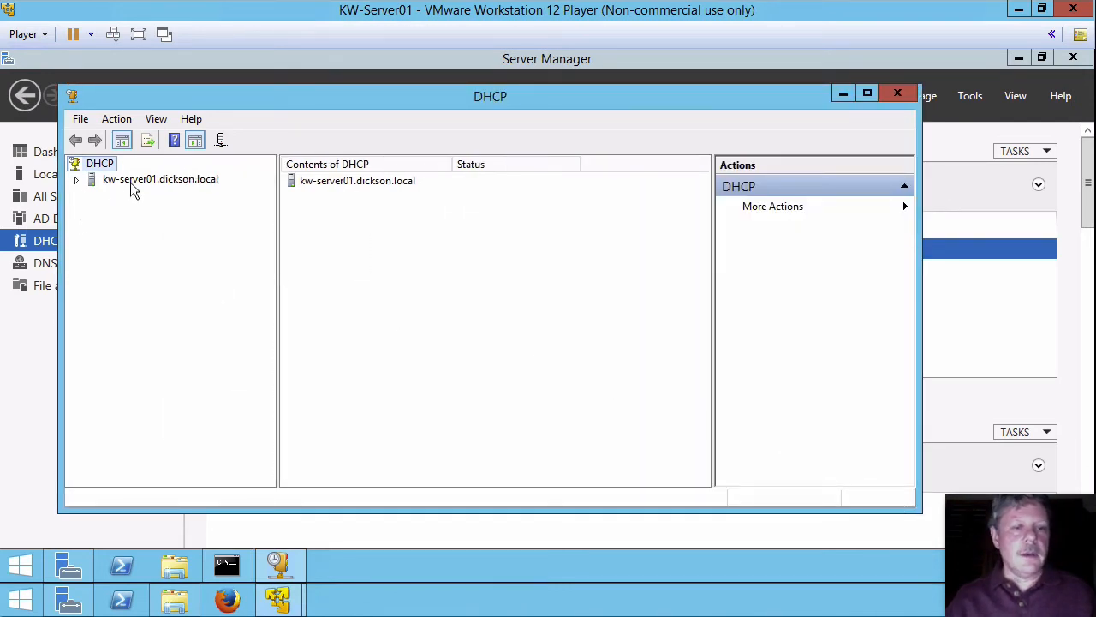
Step: Start a new scope under the server's IPv4 node and name it Kitchener Internal
click(75, 181)
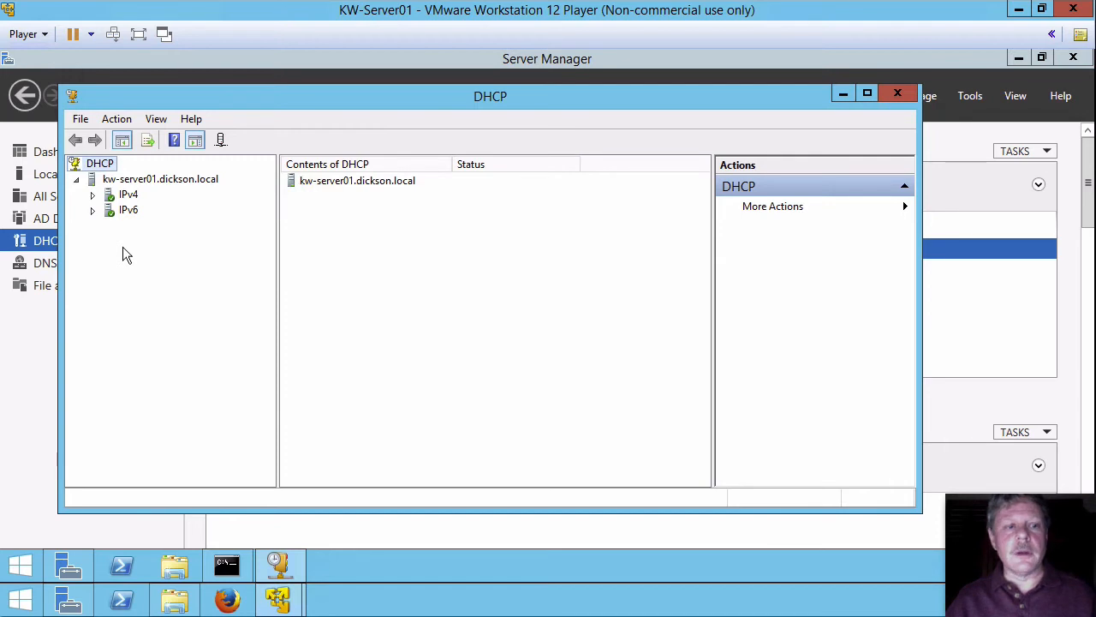
click(92, 195)
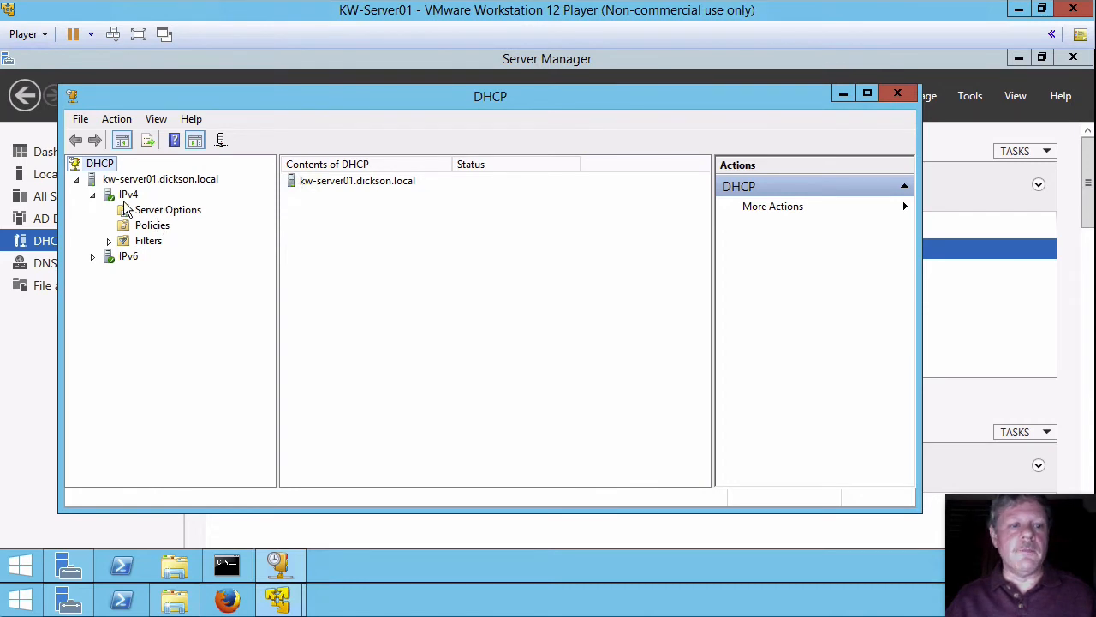
right_click(129, 197)
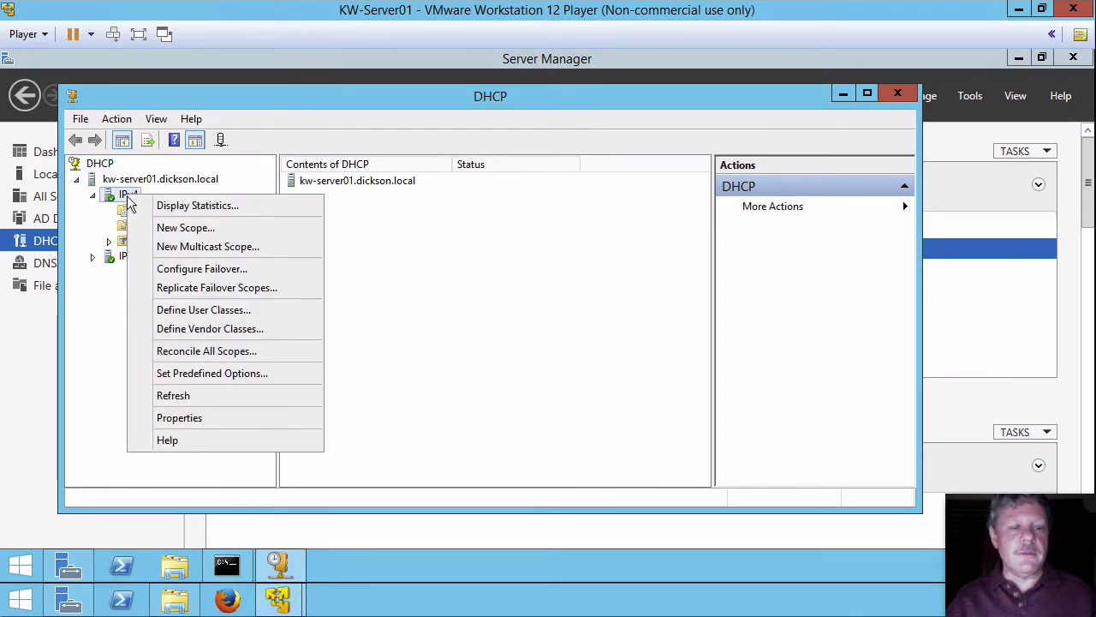
click(186, 229)
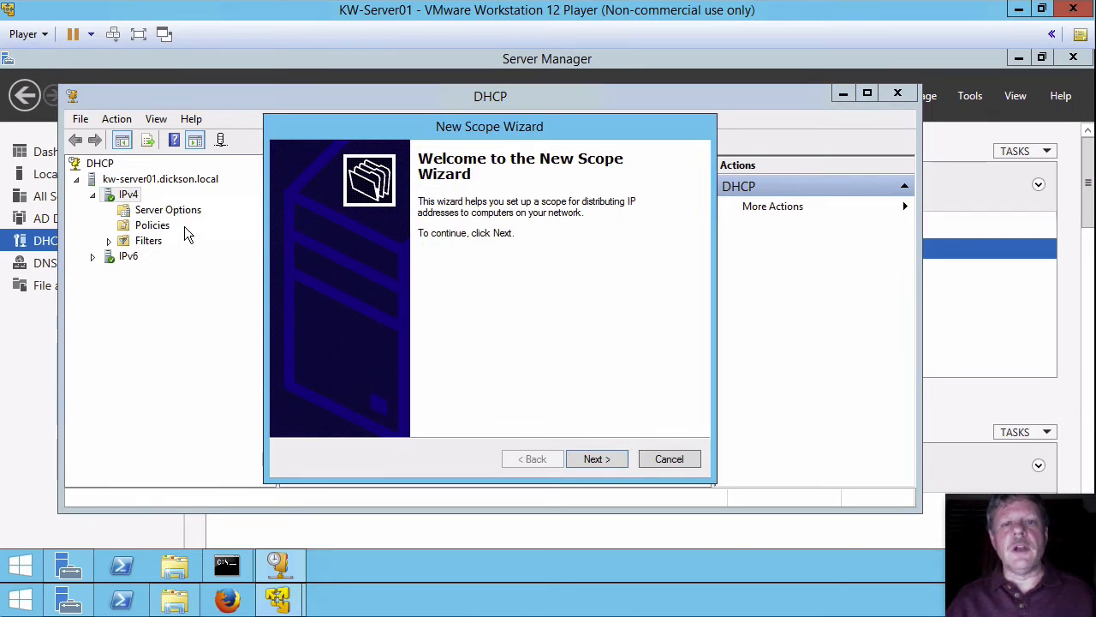
click(597, 457)
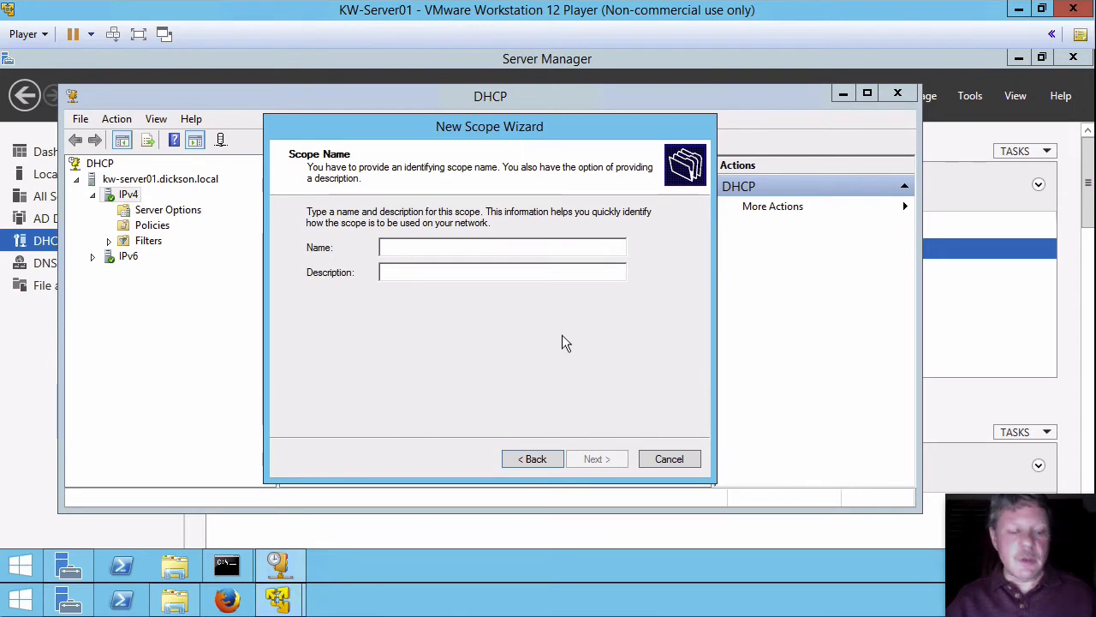
text(l)
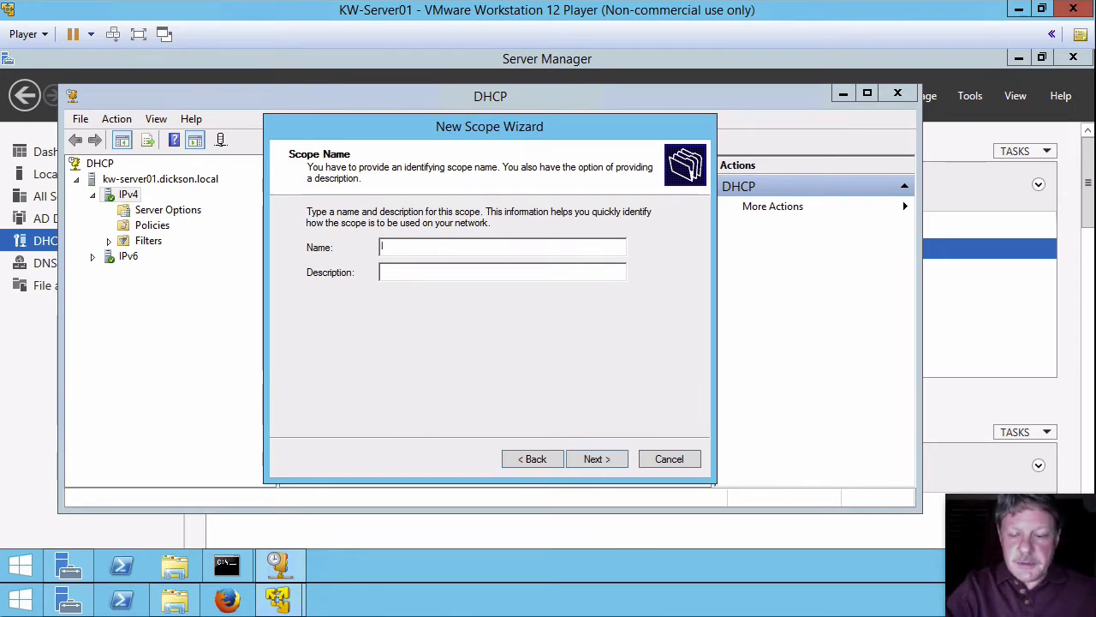
text(Kitchener)
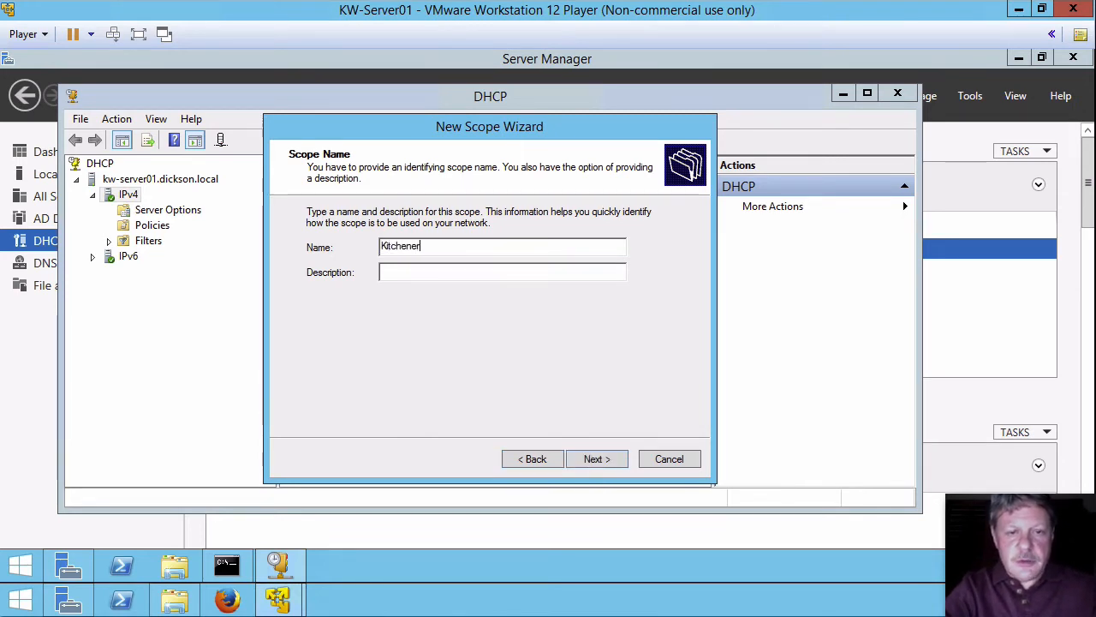
text( Internal)
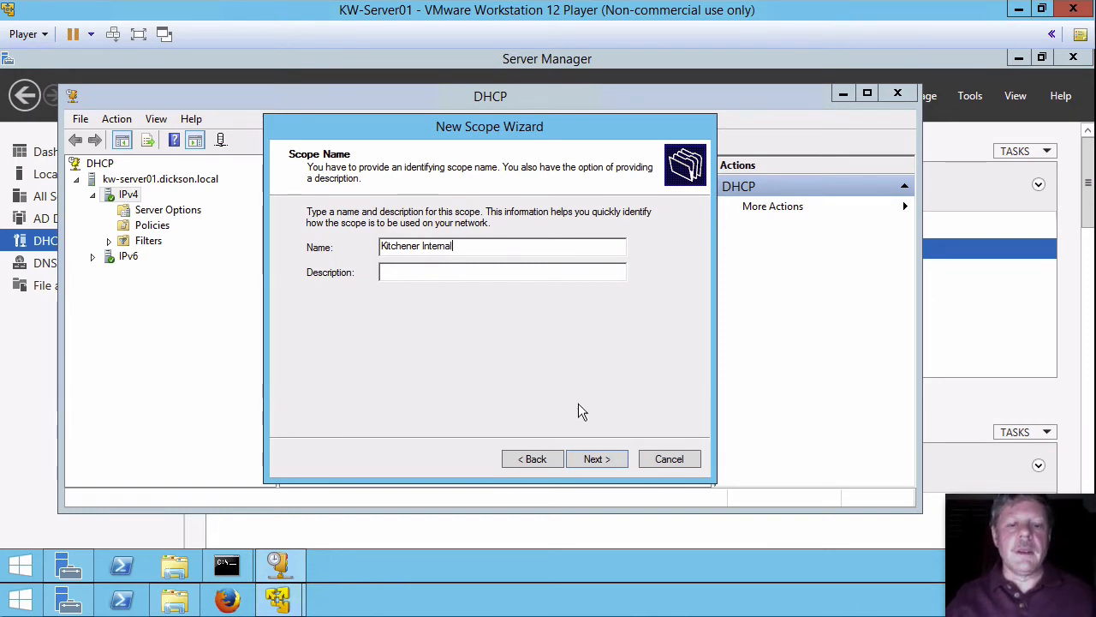
click(599, 458)
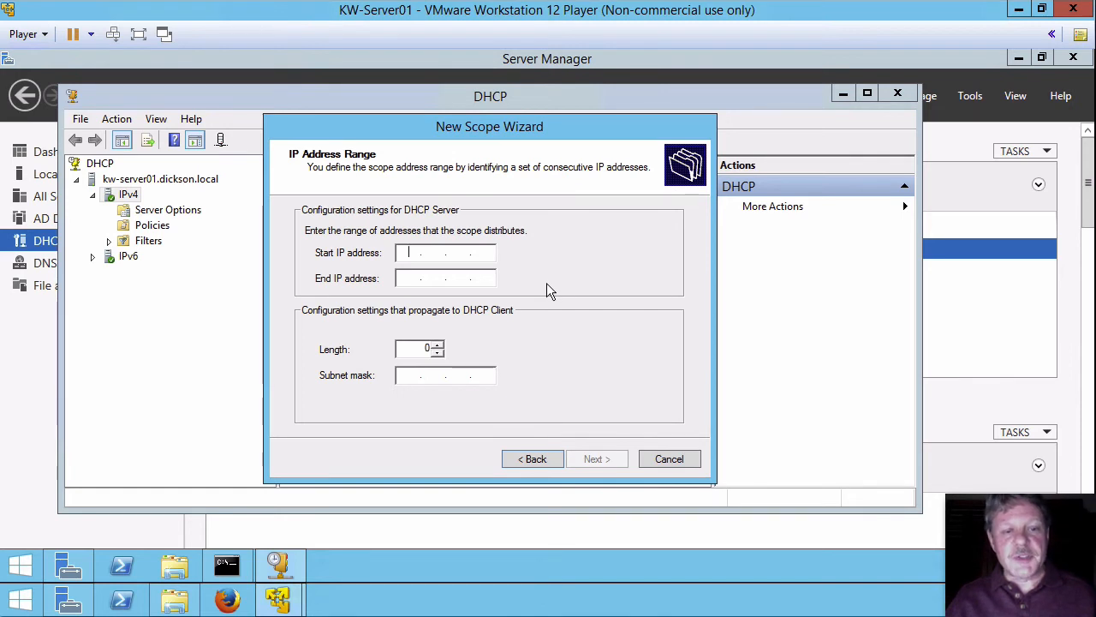
Step: Define the scope's address range from 192.168.1.1 to 192.168.1.254, accepting the automatically filled subnet mask
text(192.16)
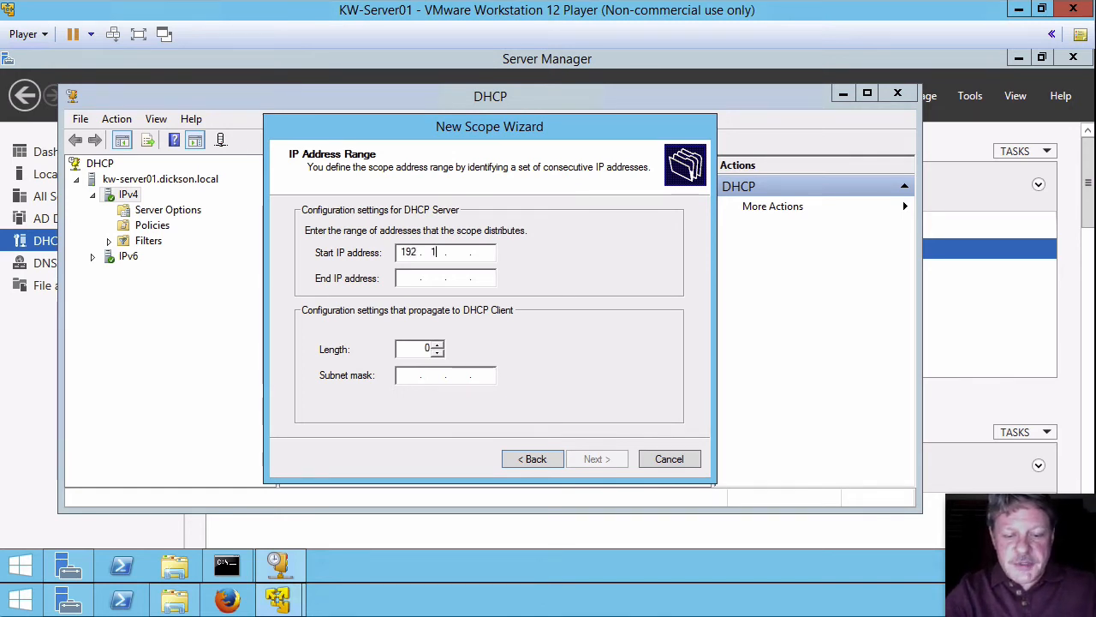
text(8.1)
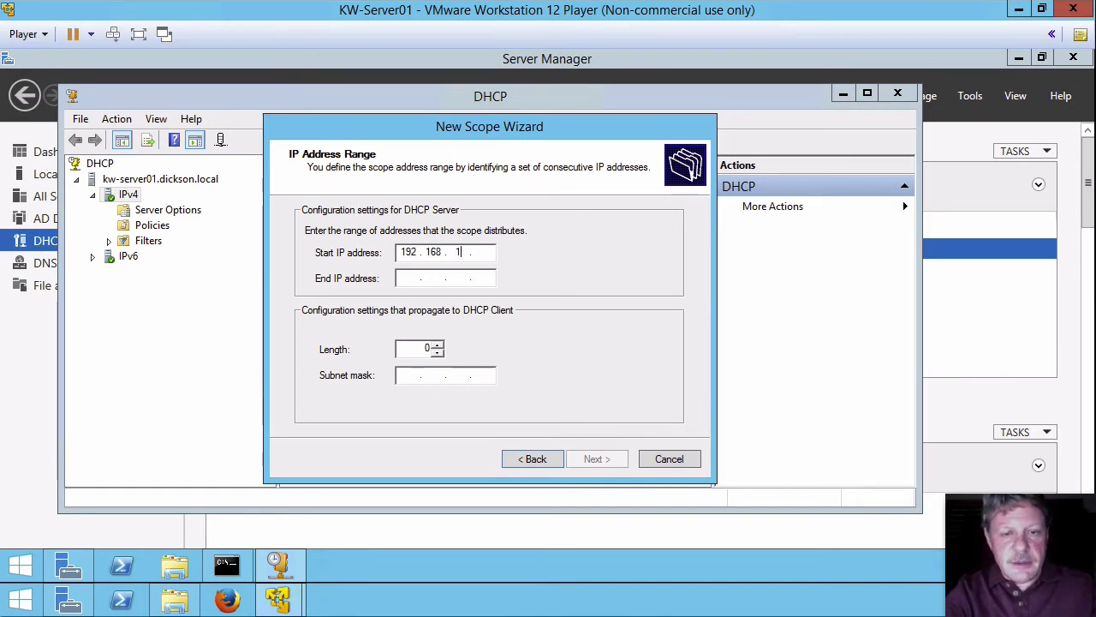
text(.1)
key(Tab)
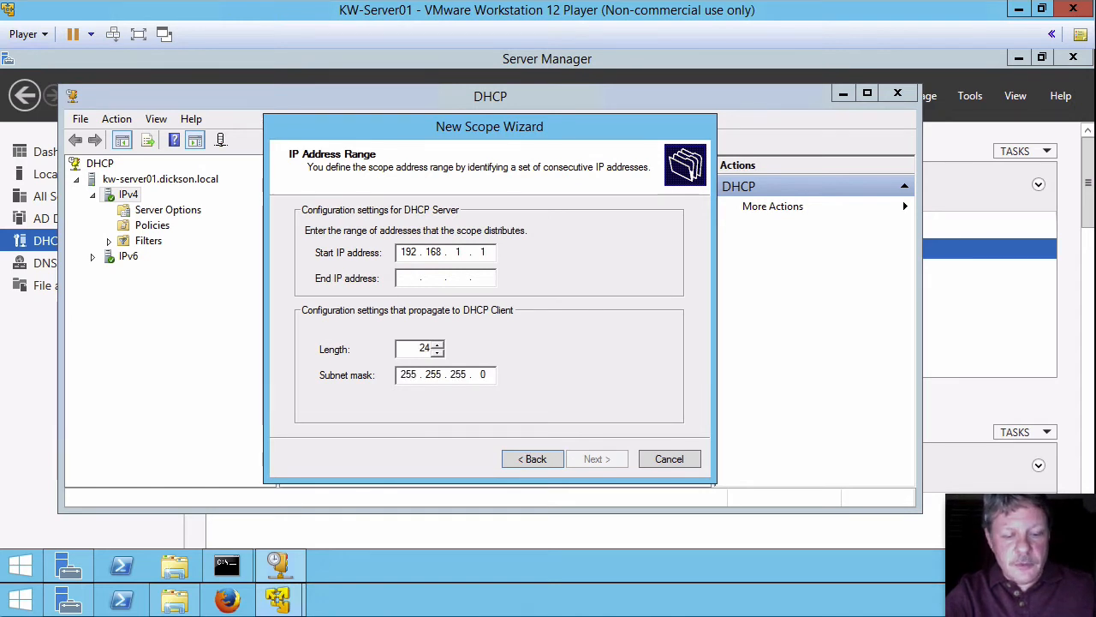
text(192 . 168 . )
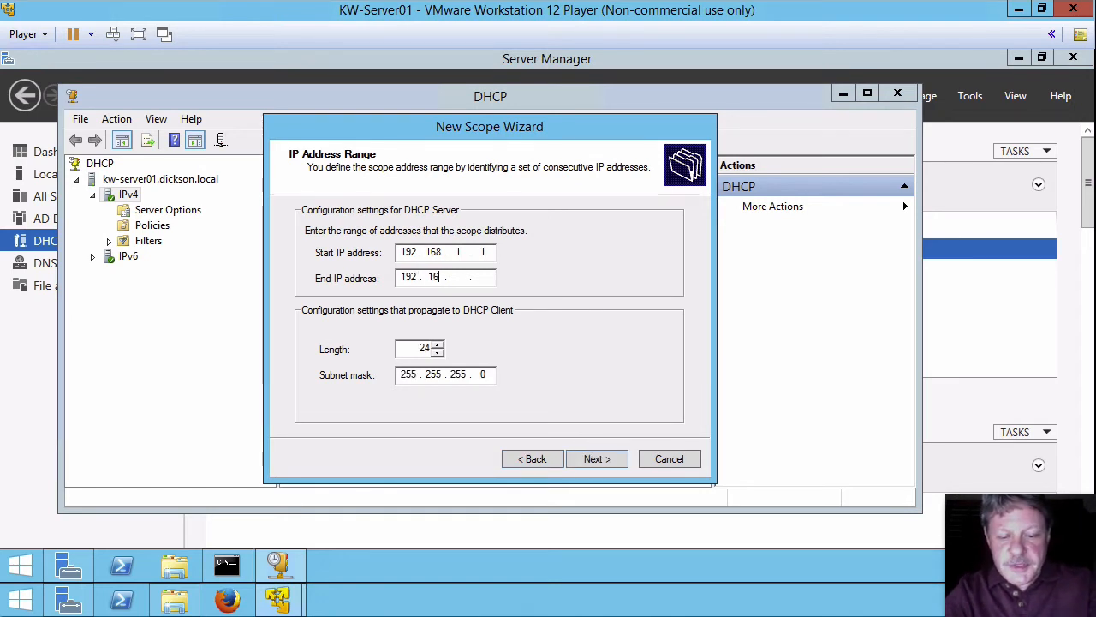
text(1 . 254)
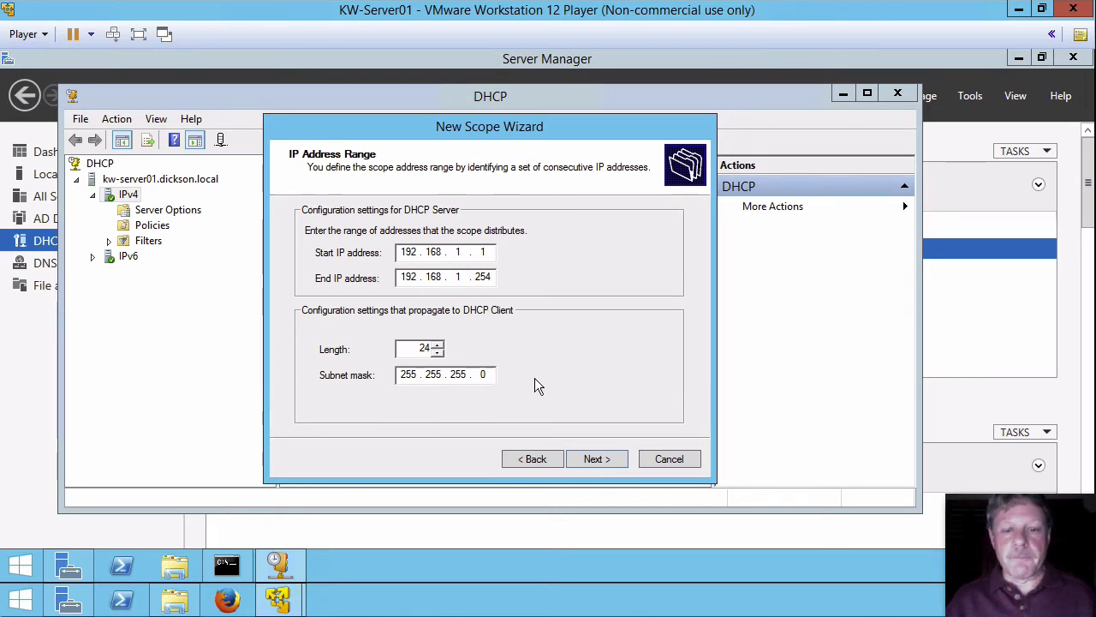
click(598, 458)
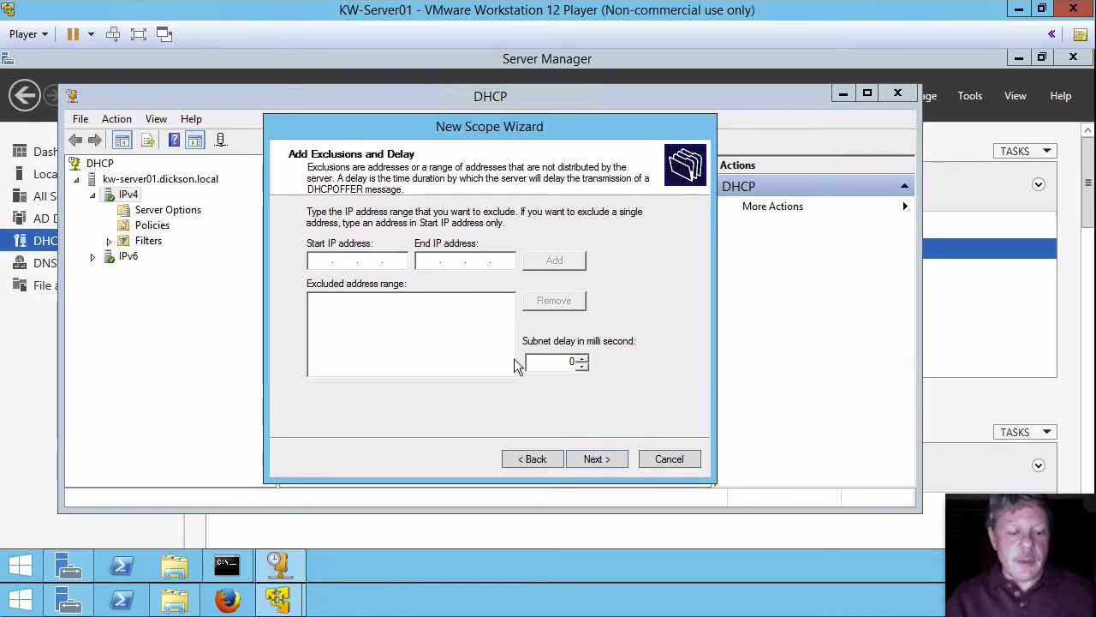
Step: Exclude the addresses 192.168.1.1 to 192.168.1.50 from the scope's distribution, without a subnet delay
text(192...)
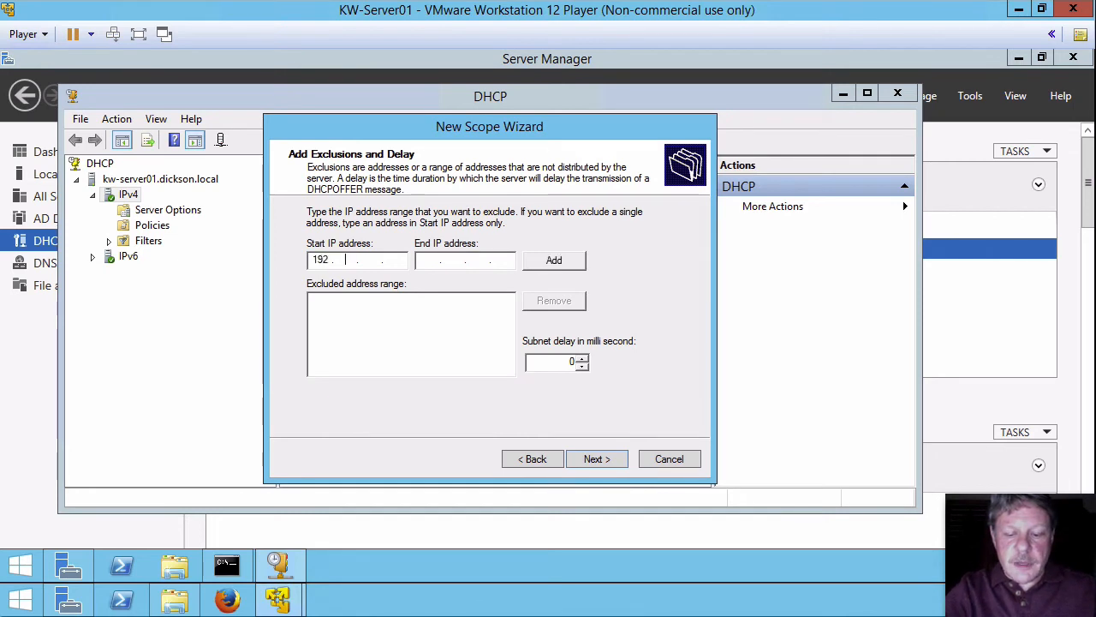
text(168 )
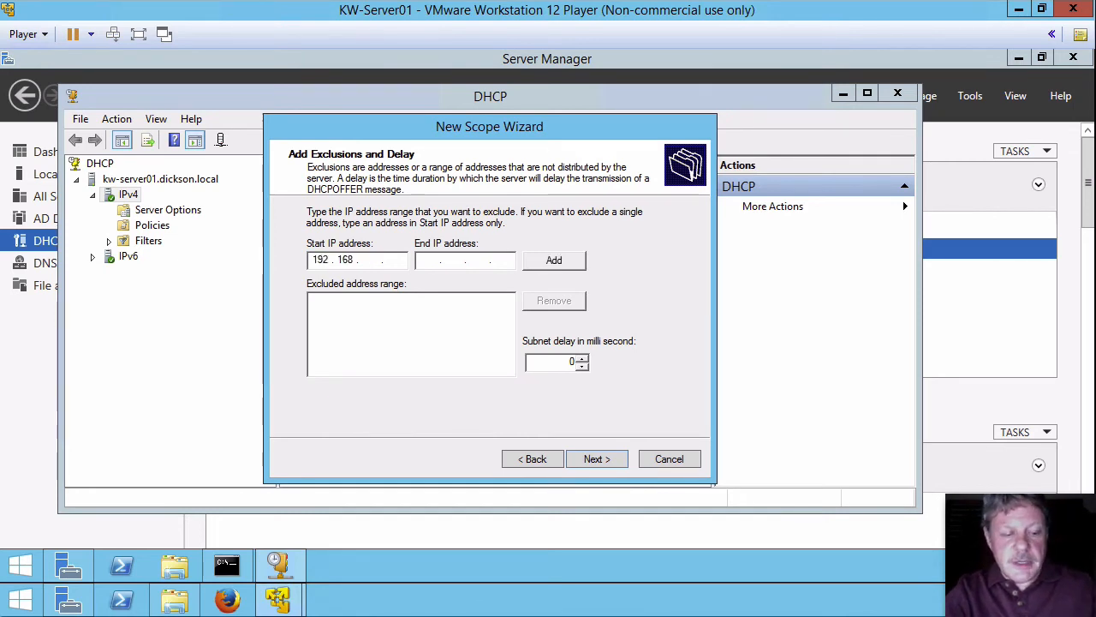
text(1.1)
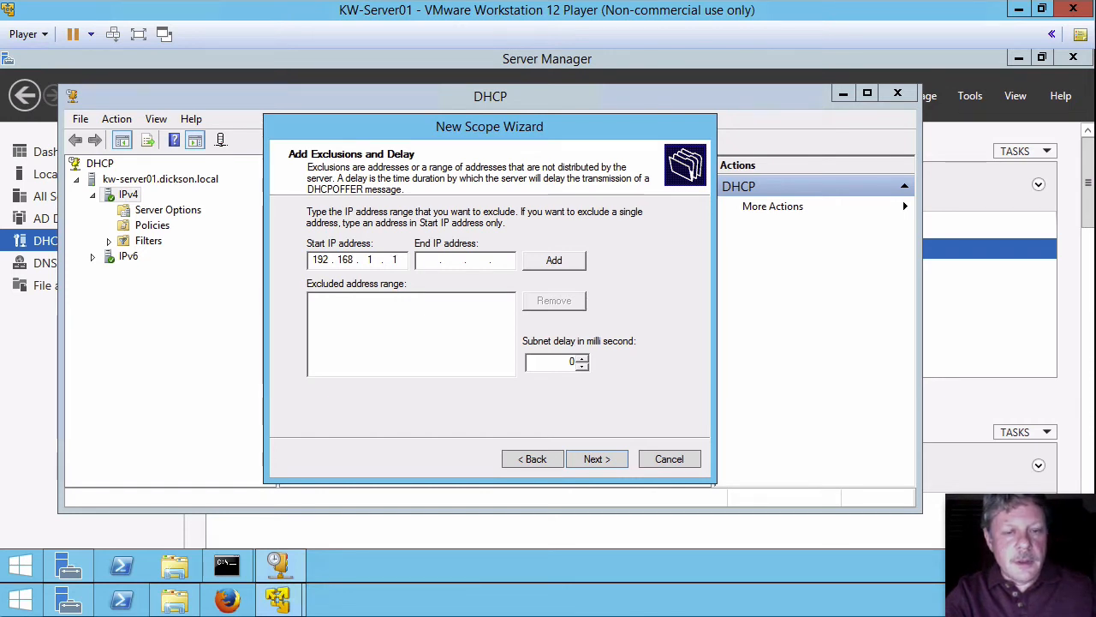
text(192168)
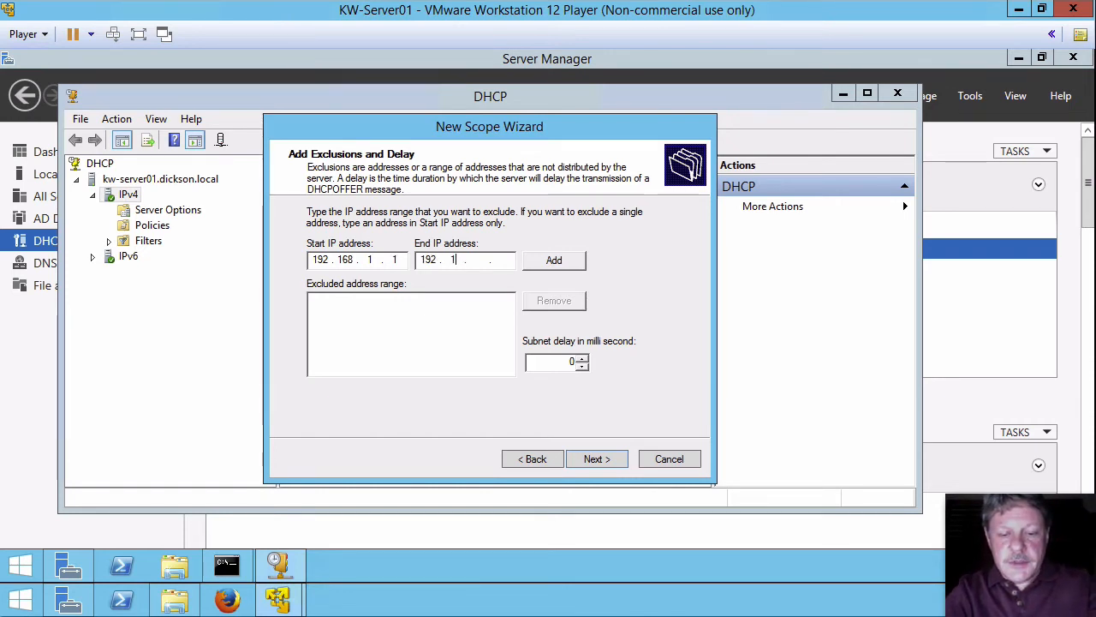
text(1.50)
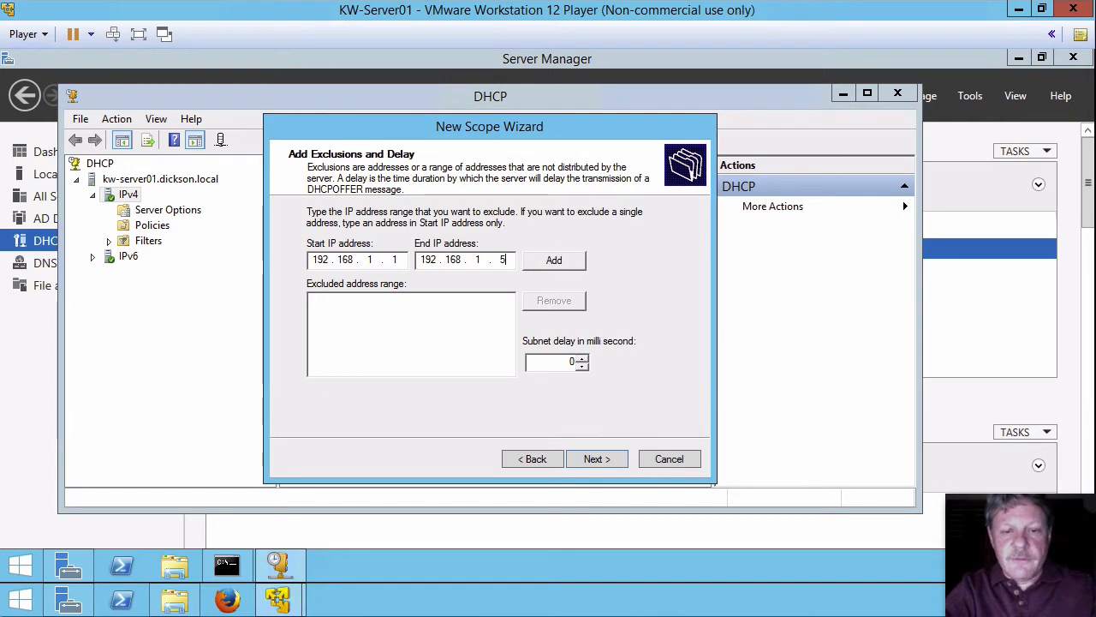
click(565, 262)
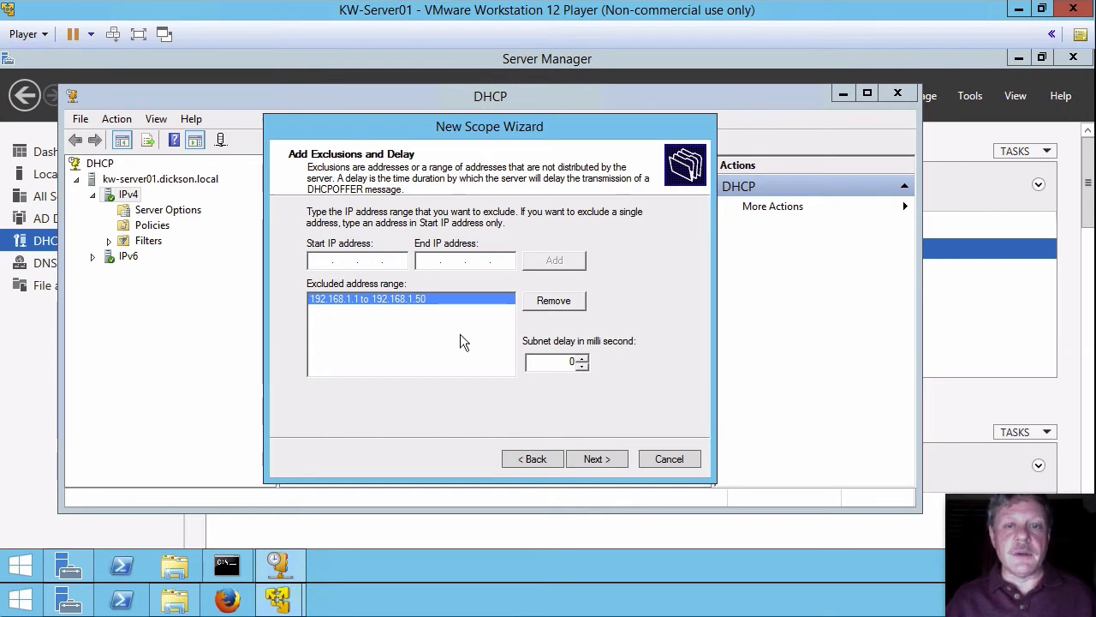
click(597, 459)
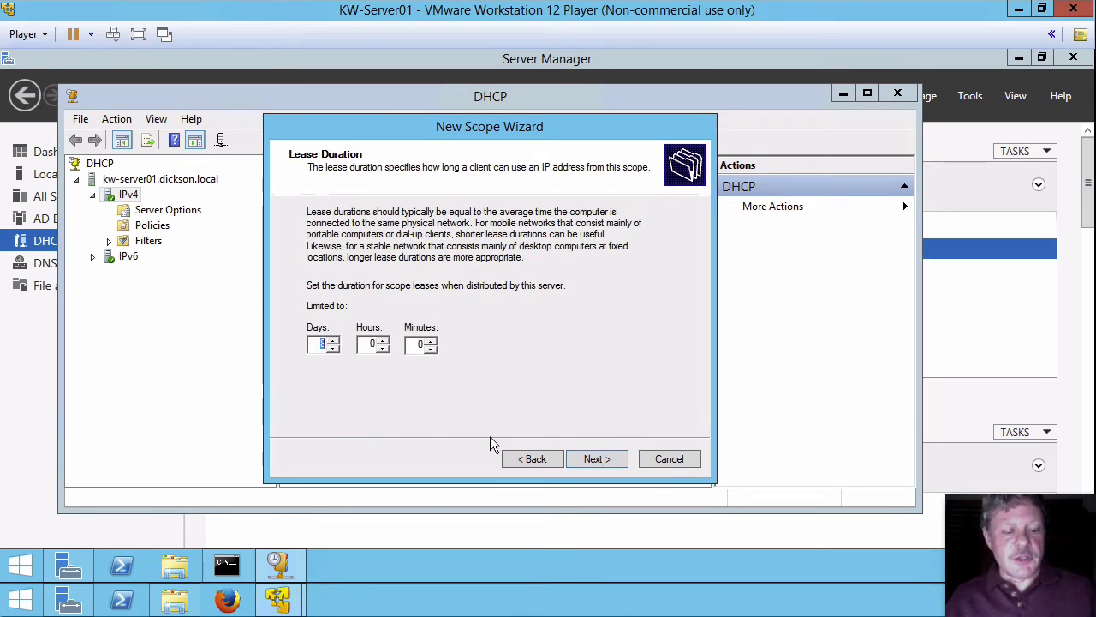
Step: Limit the lease duration to 1 day and complete the scope without configuring its DHCP options
text(1)
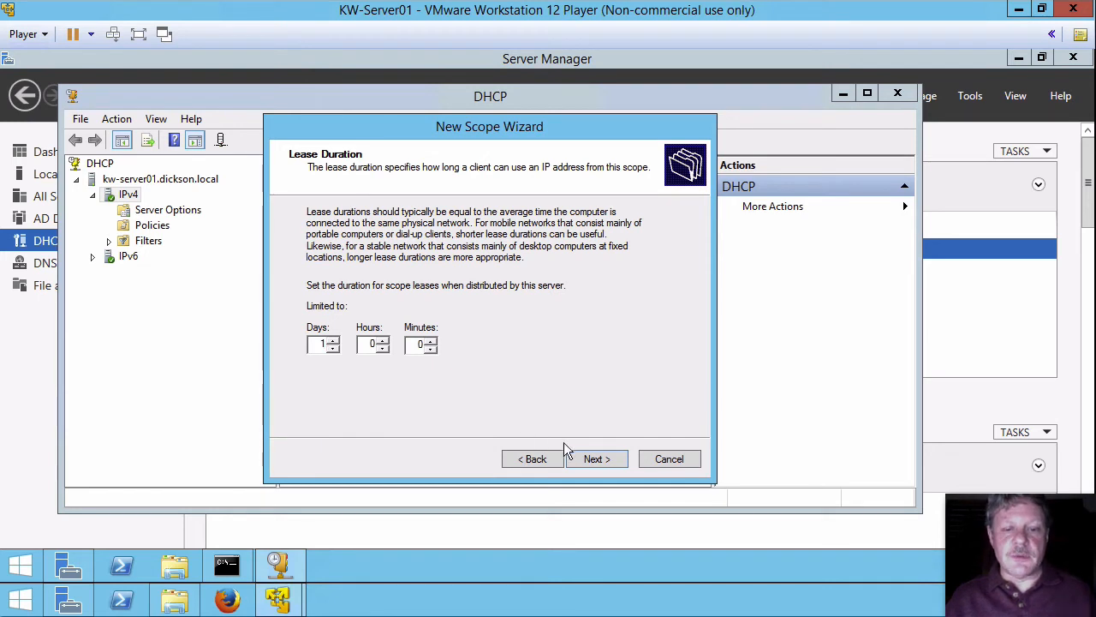
click(588, 460)
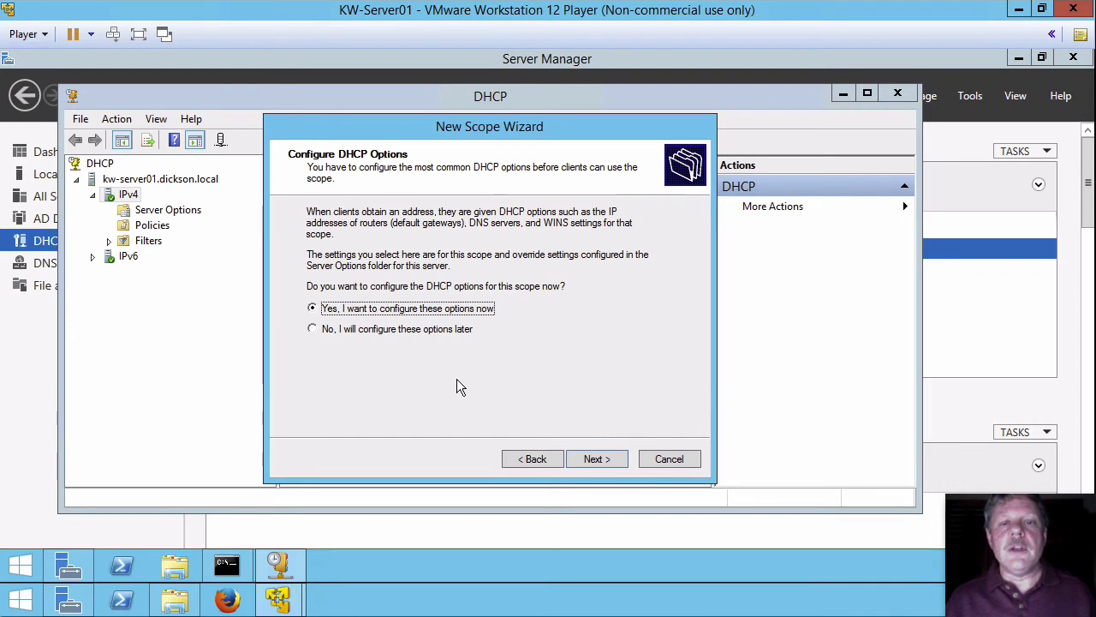
click(315, 330)
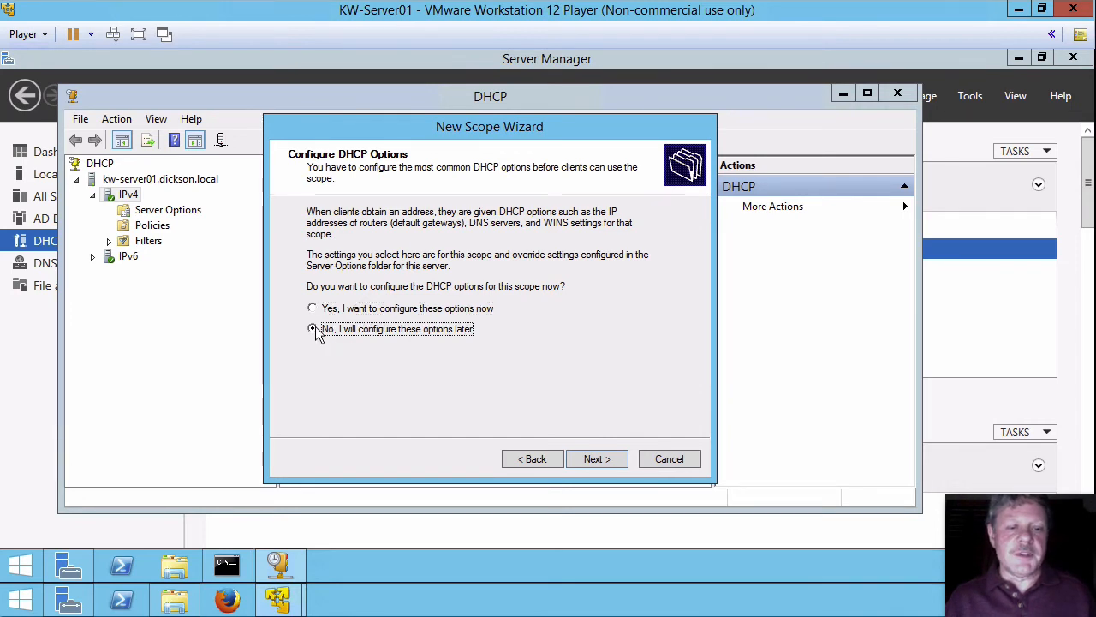
click(597, 459)
click(597, 456)
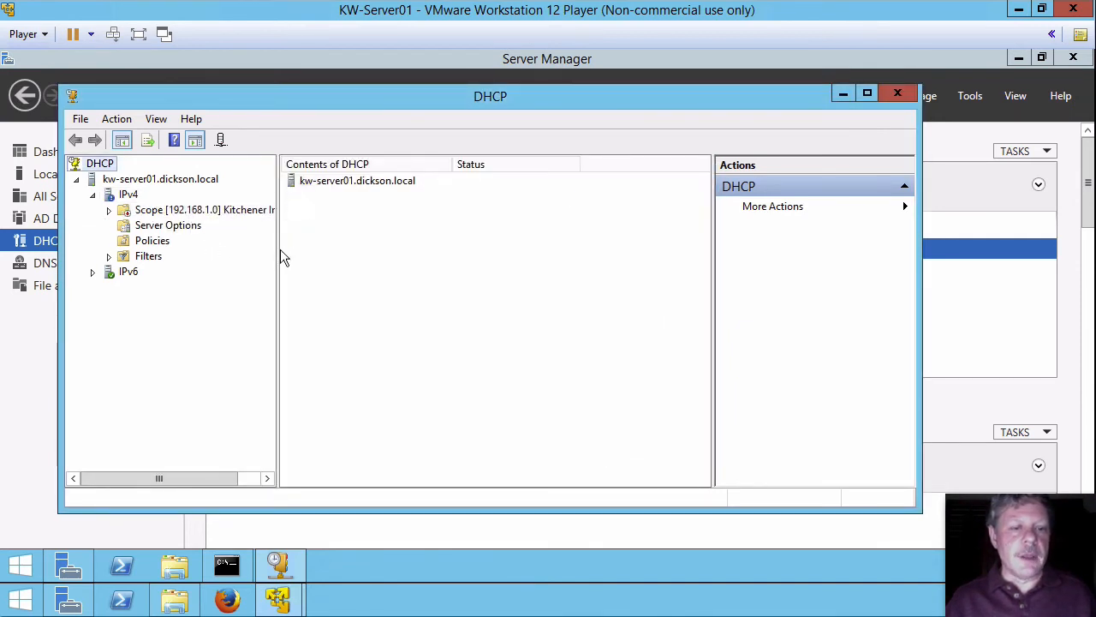
Step: Widen the console tree, expand the Kitchener Internal scope, and view its address pool and address leases
drag(276, 251, 319, 251)
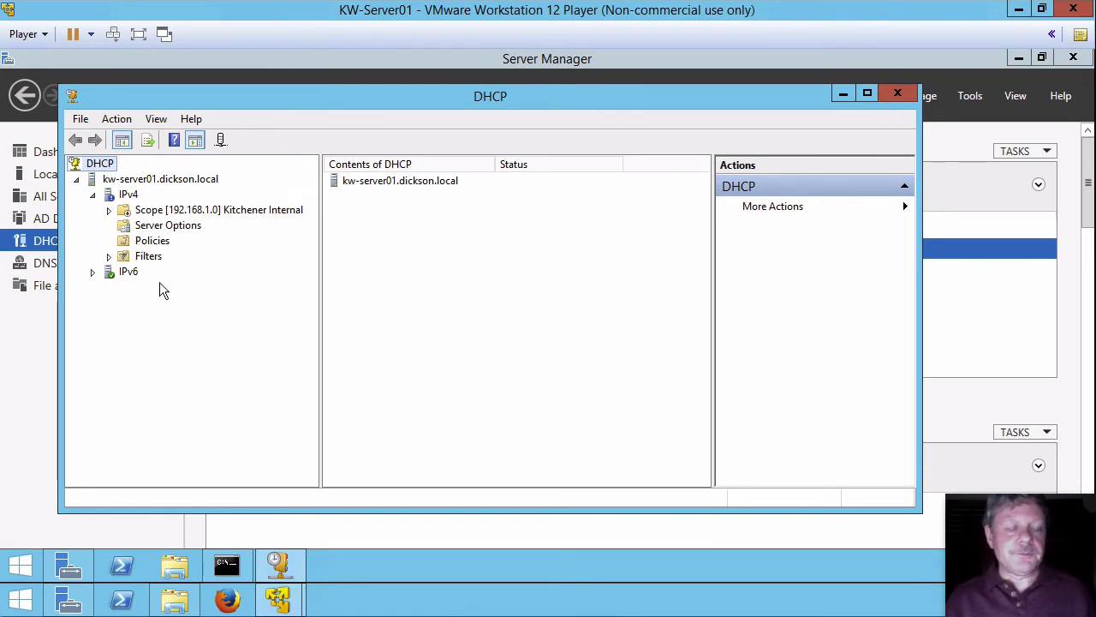
click(109, 211)
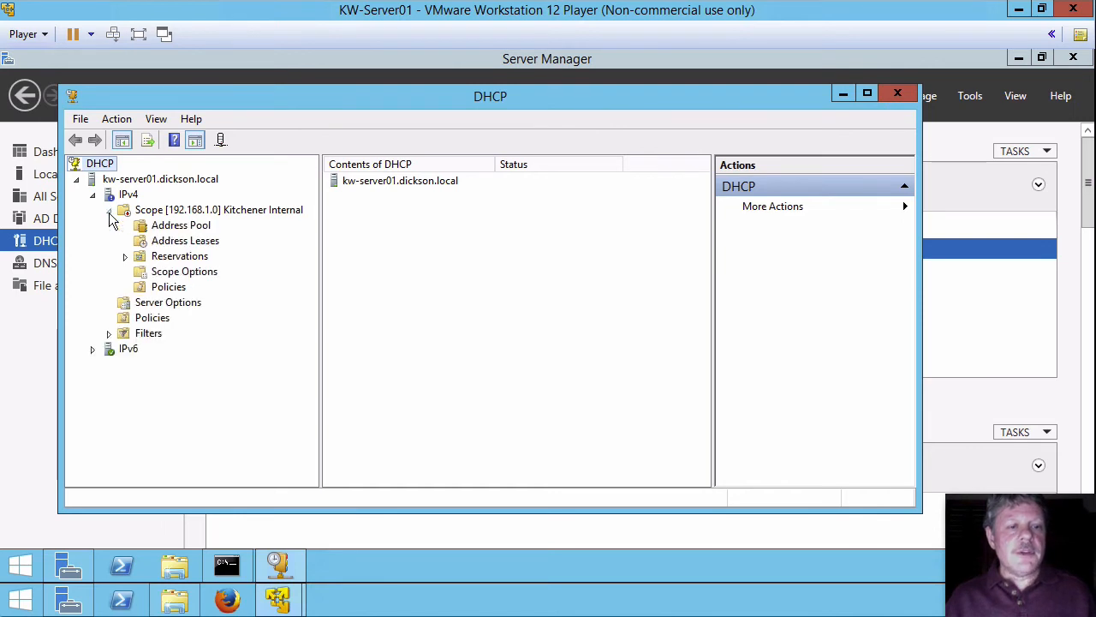
click(177, 230)
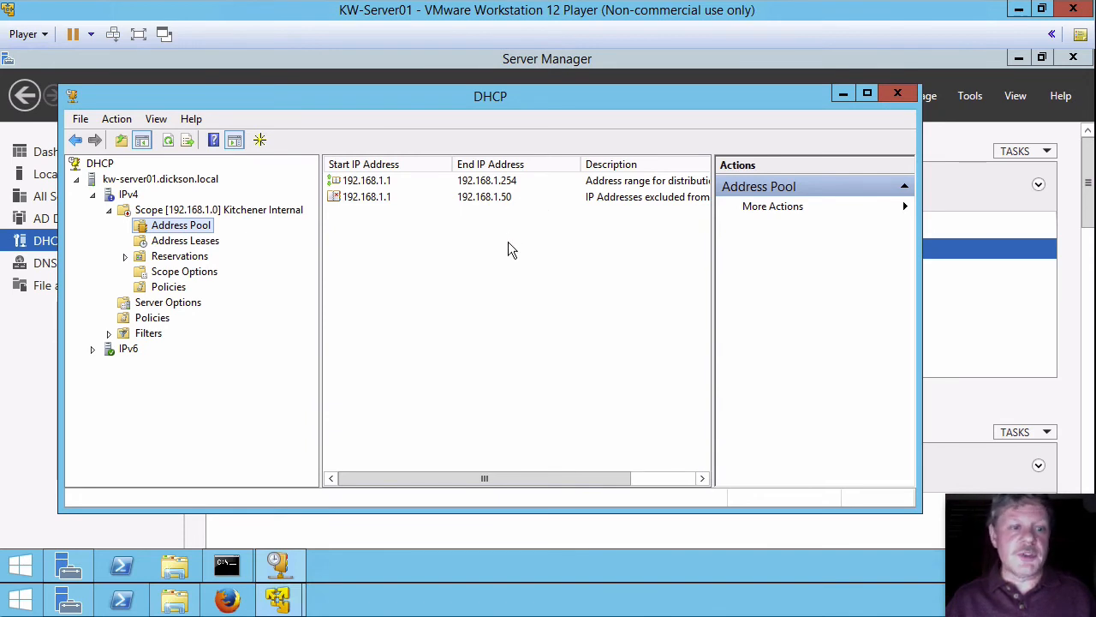
click(192, 245)
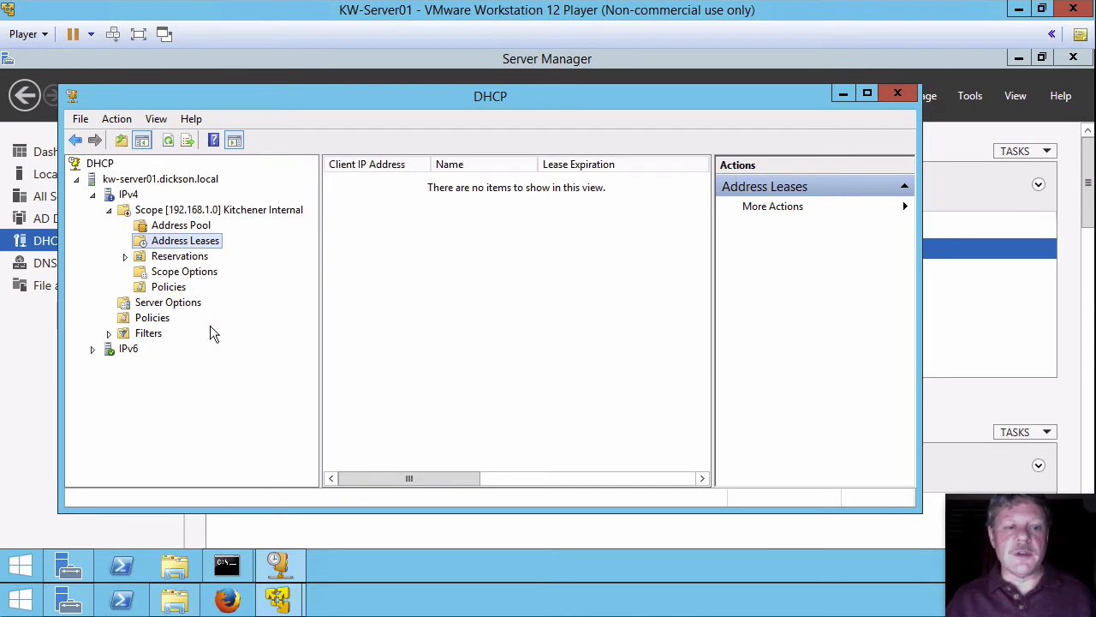
Step: Configure the Kitchener Internal scope options with 003 Router enabled and the router address 192.168.1.1 added
click(185, 272)
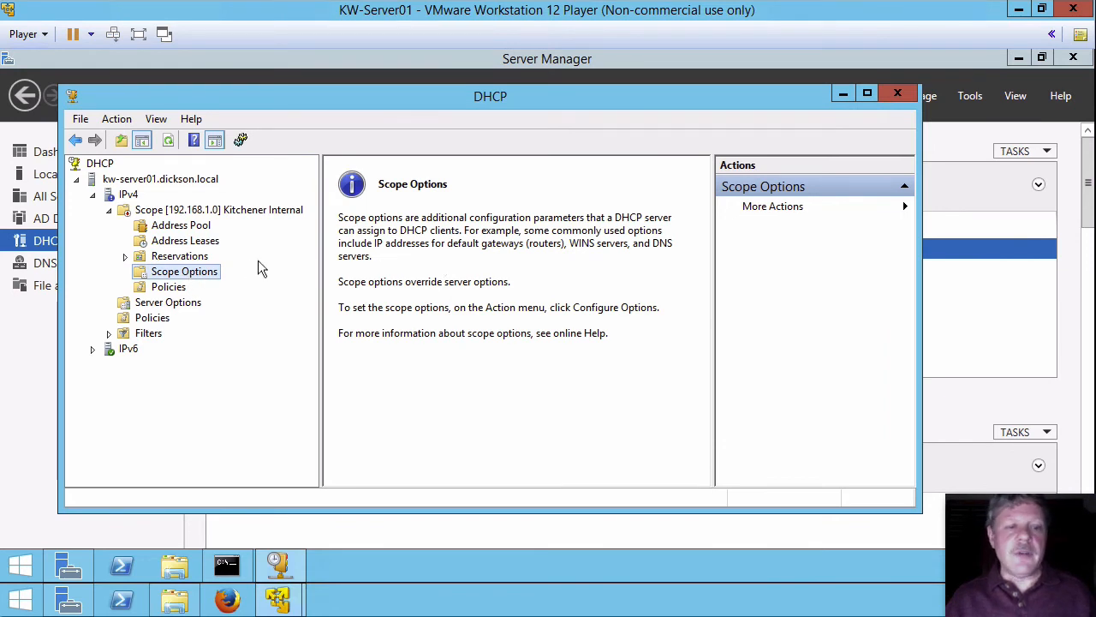
right_click(211, 281)
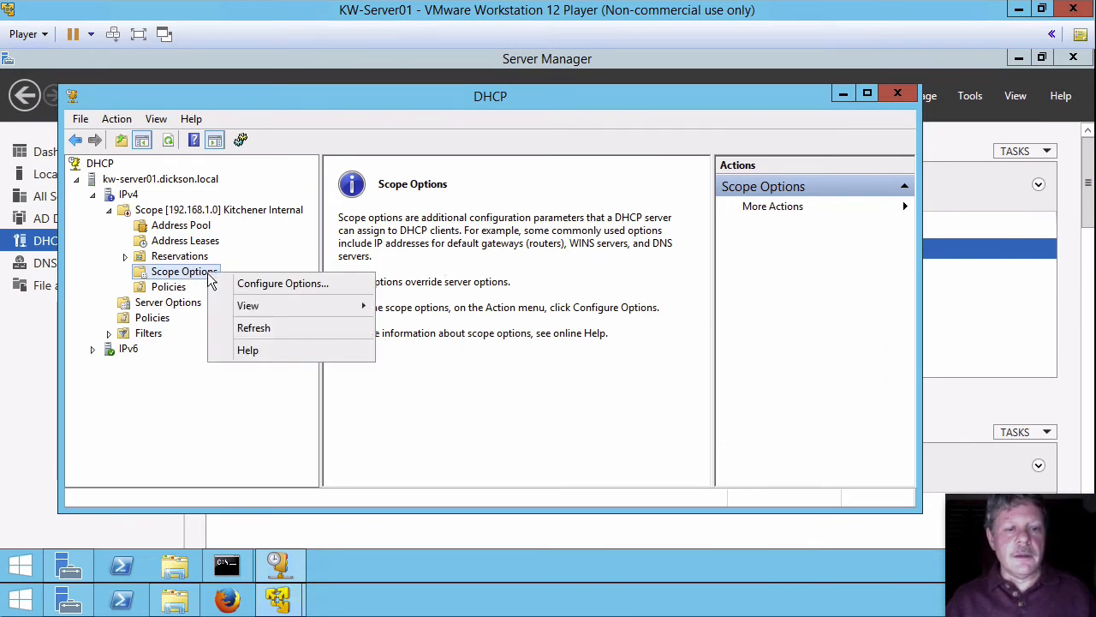
click(274, 284)
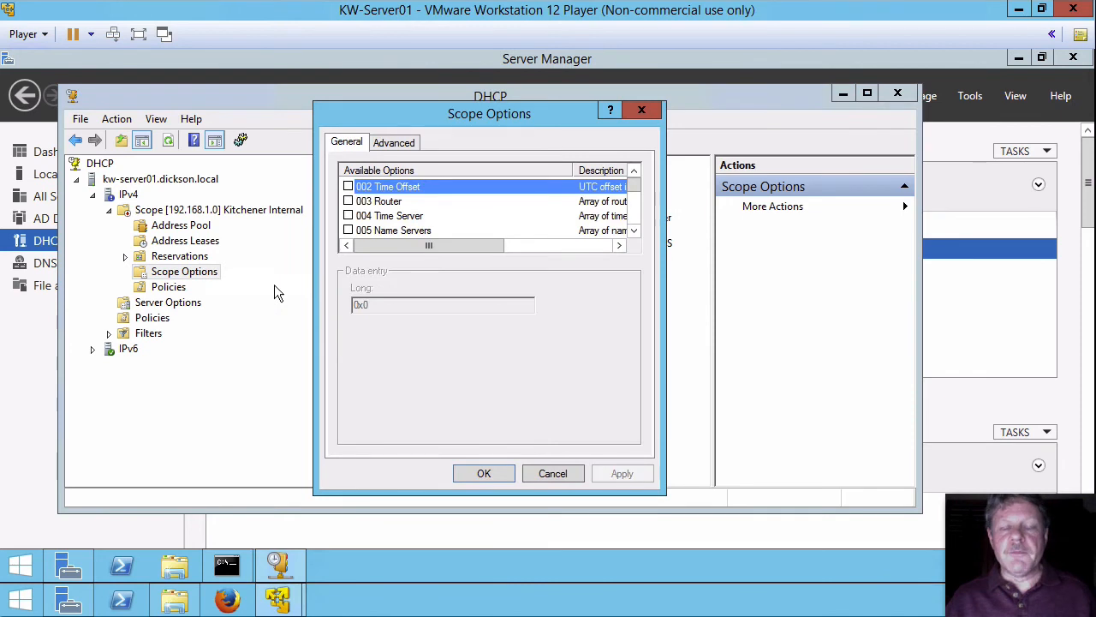
click(348, 201)
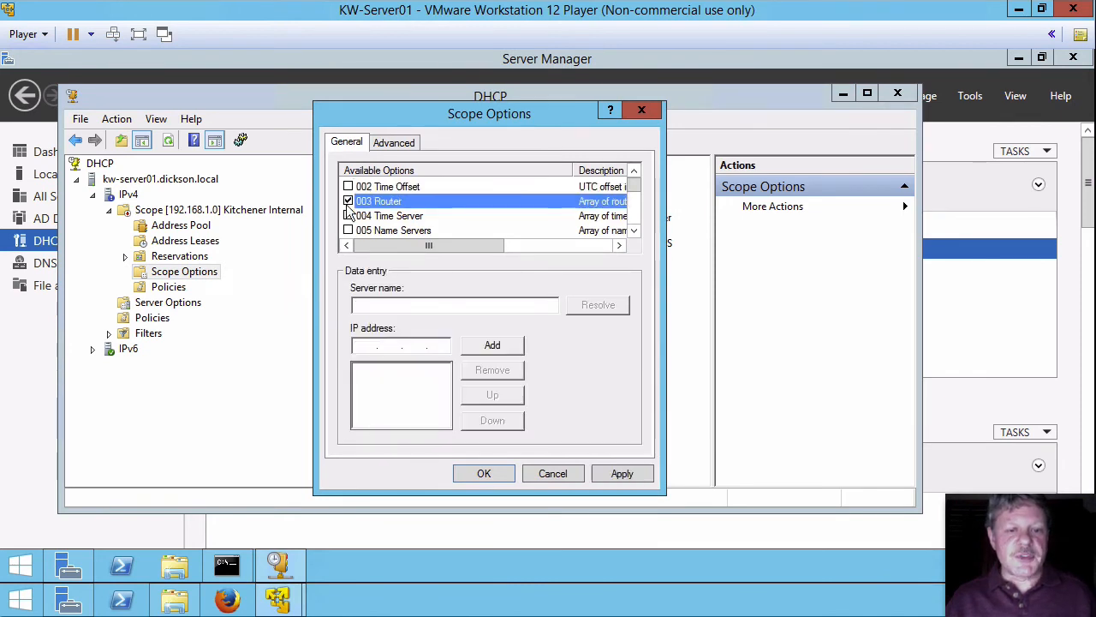
click(367, 346)
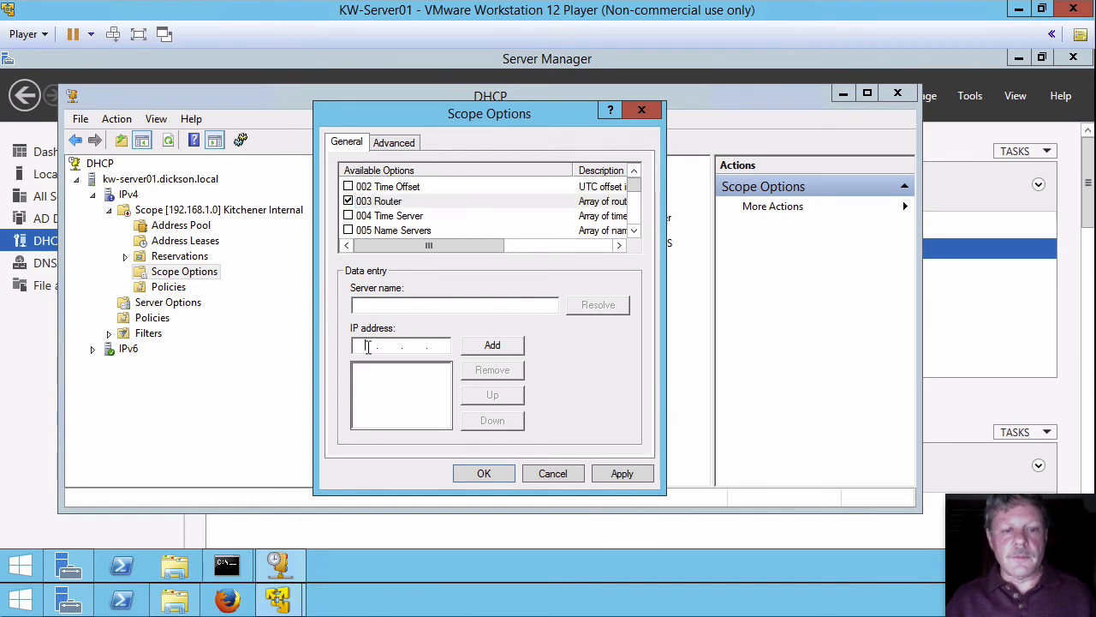
text(192.)
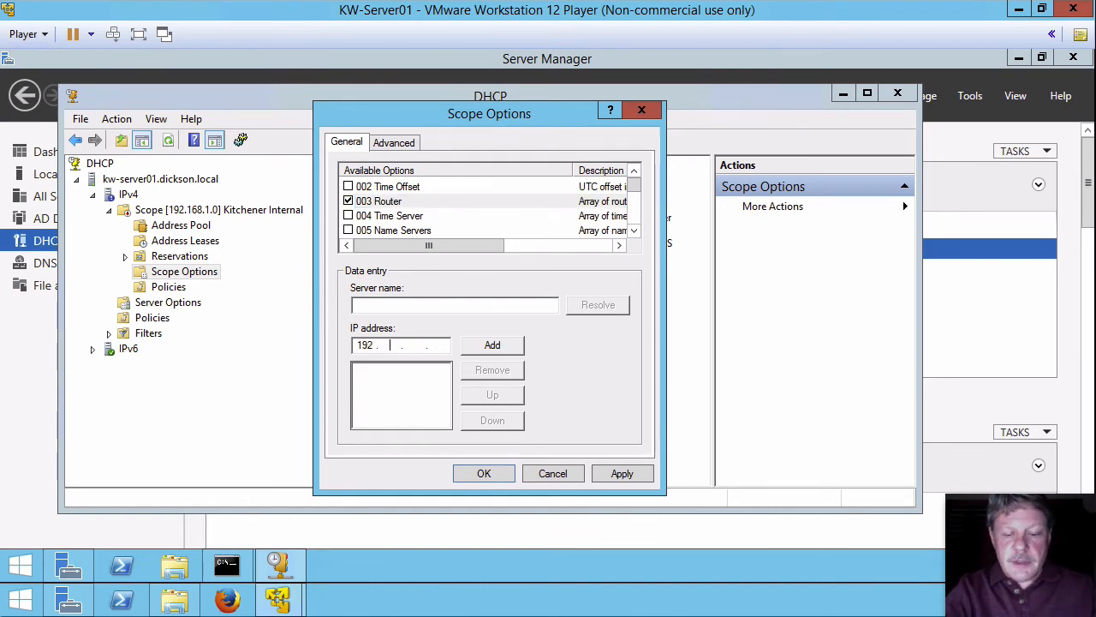
text(168.)
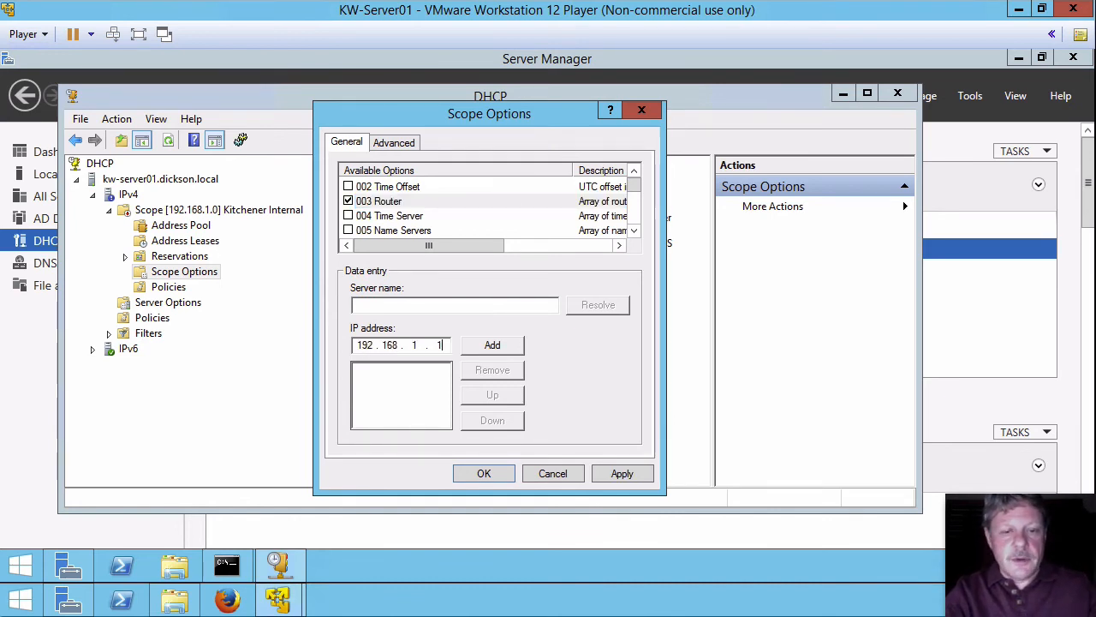
text(1.1)
click(484, 346)
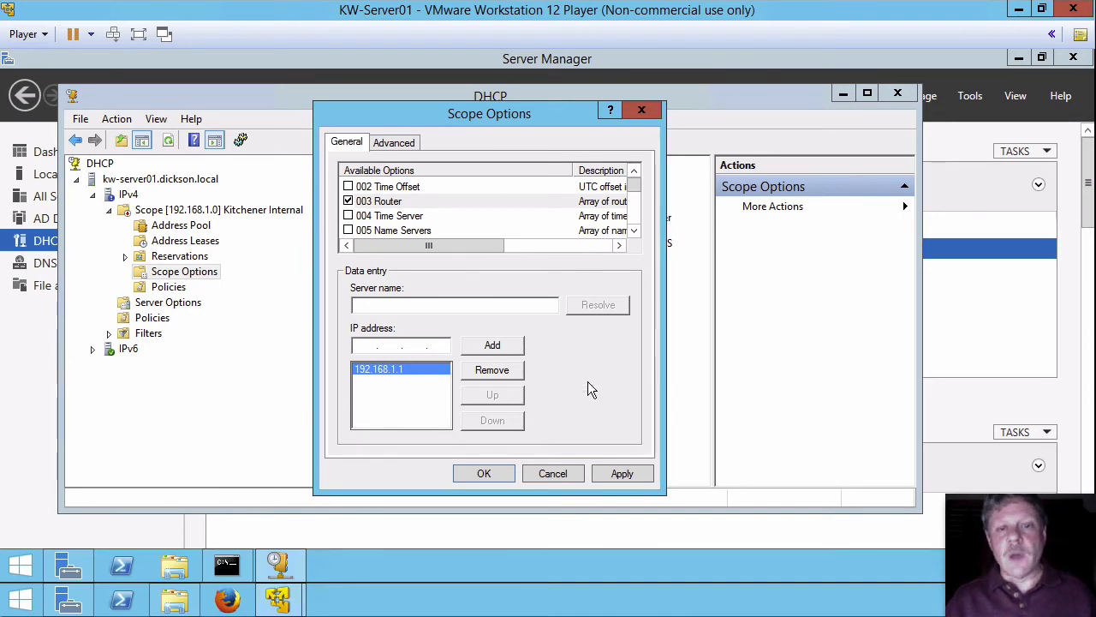
click(499, 472)
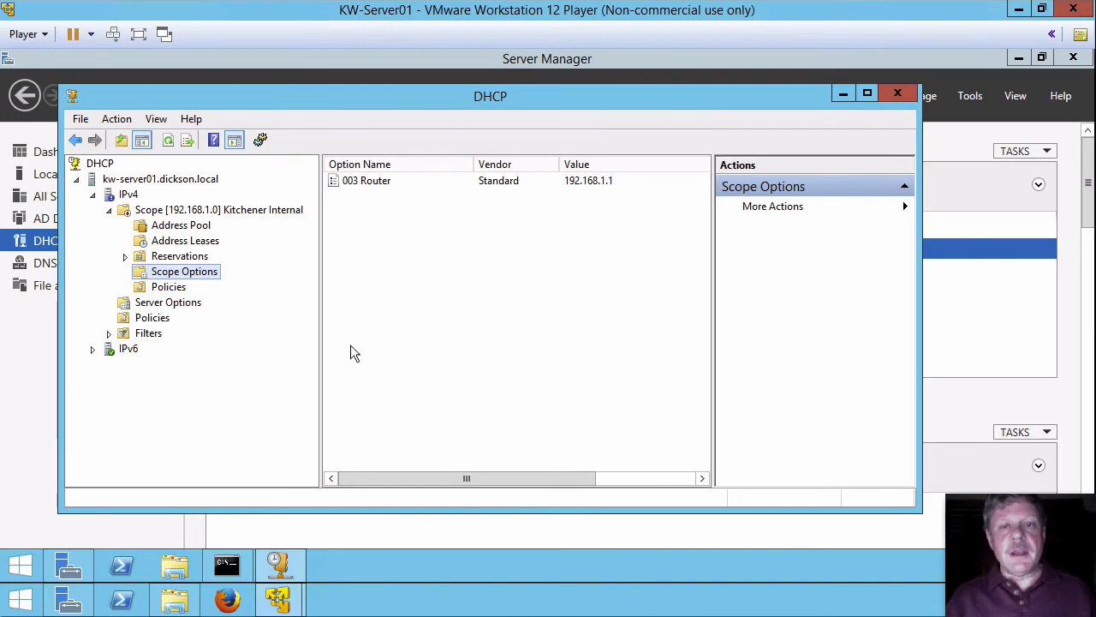
Step: Configure the IPv4 server options with 006 DNS Servers enabled and the DNS server address 192.168.1.5 added
click(183, 307)
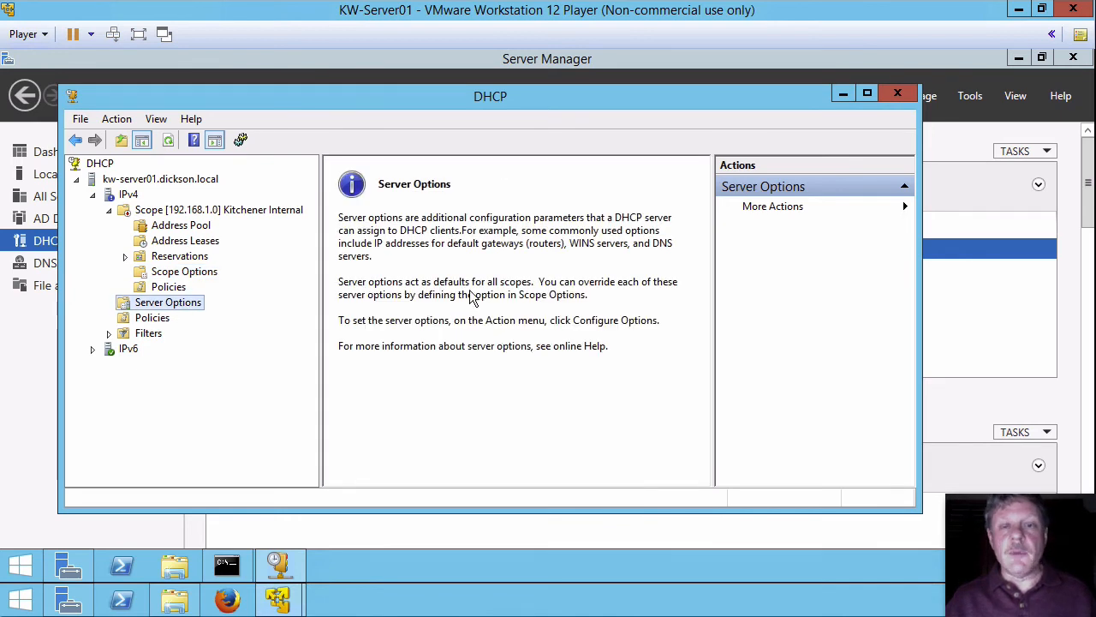
right_click(181, 300)
click(235, 310)
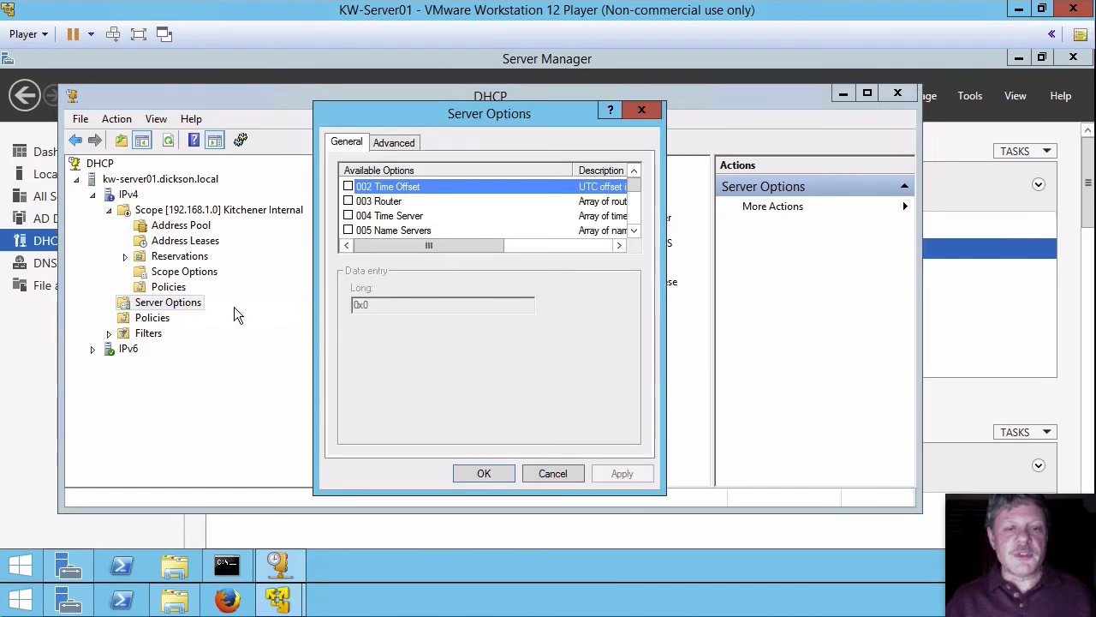
click(634, 230)
click(634, 230)
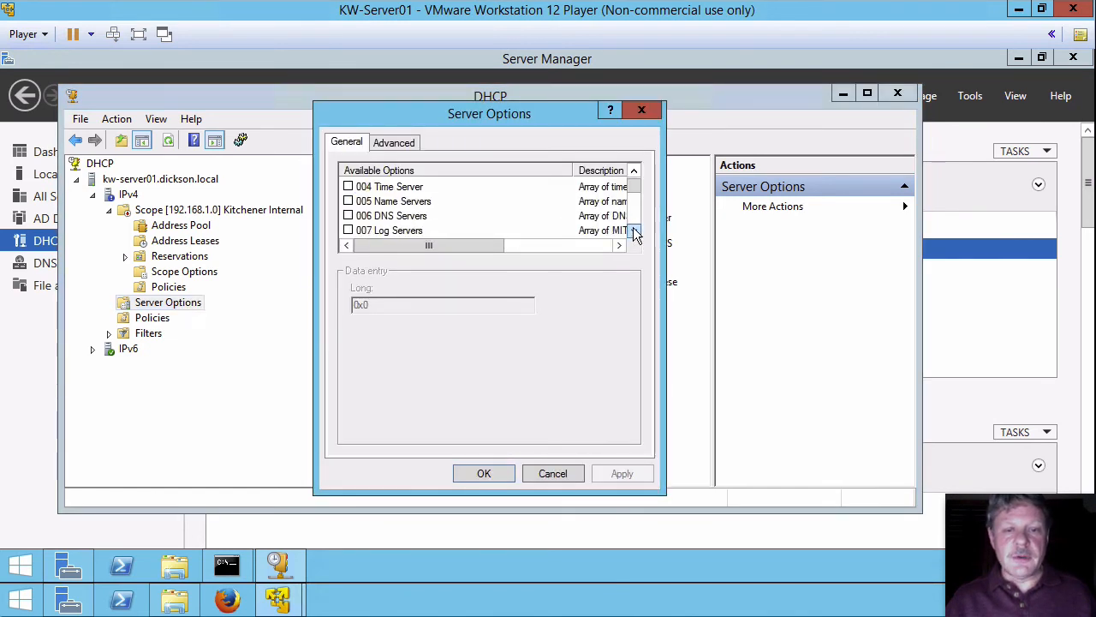
click(348, 216)
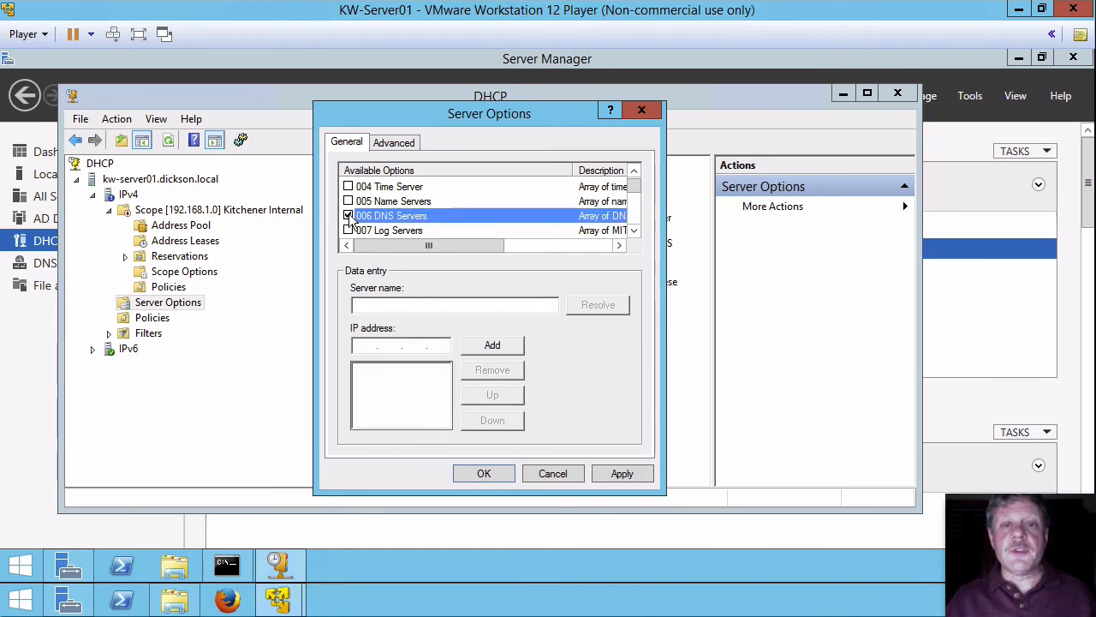
click(367, 345)
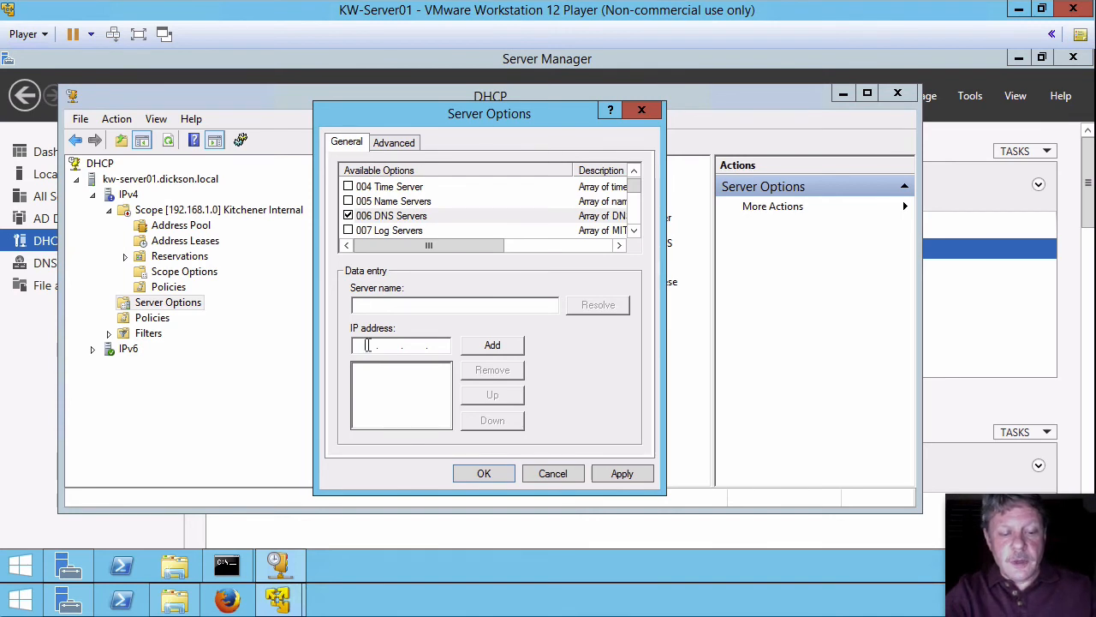
text(192.1)
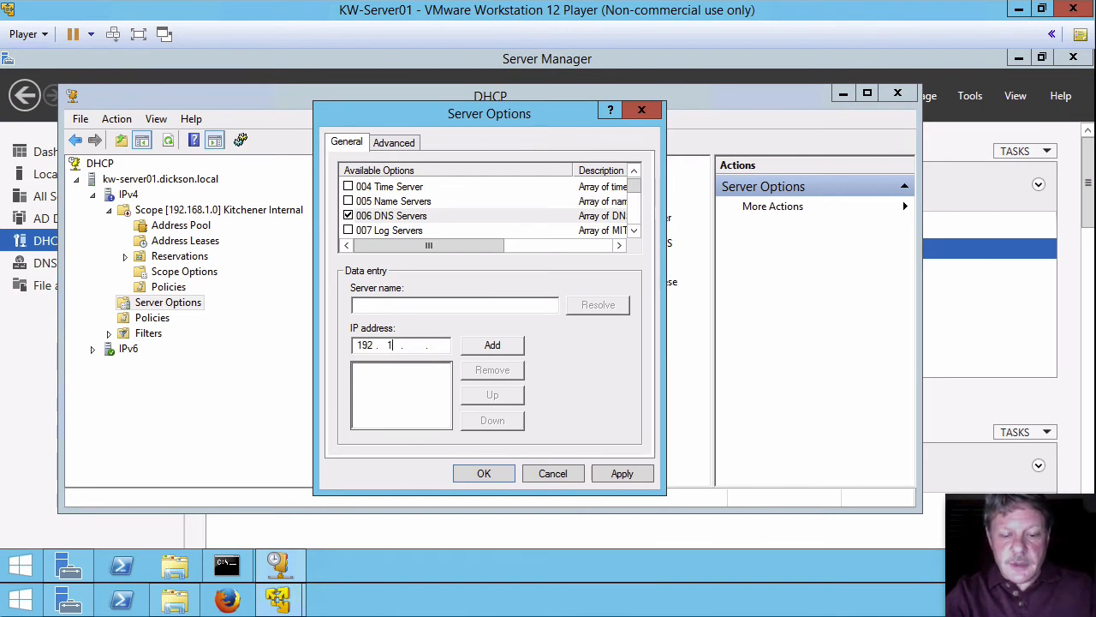
text(68.1.5)
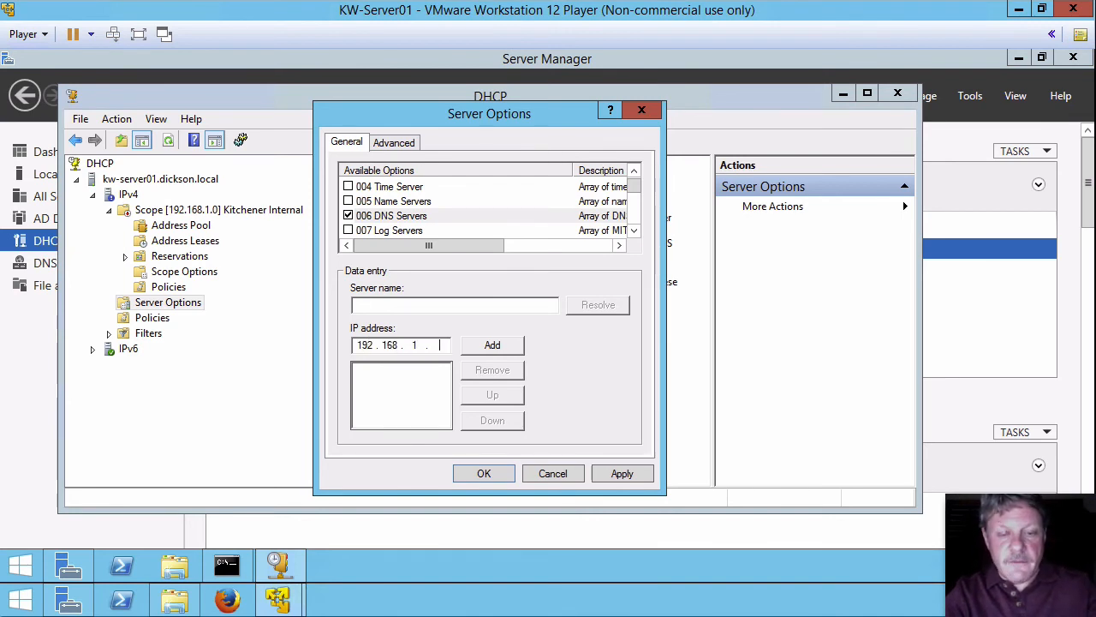
click(490, 347)
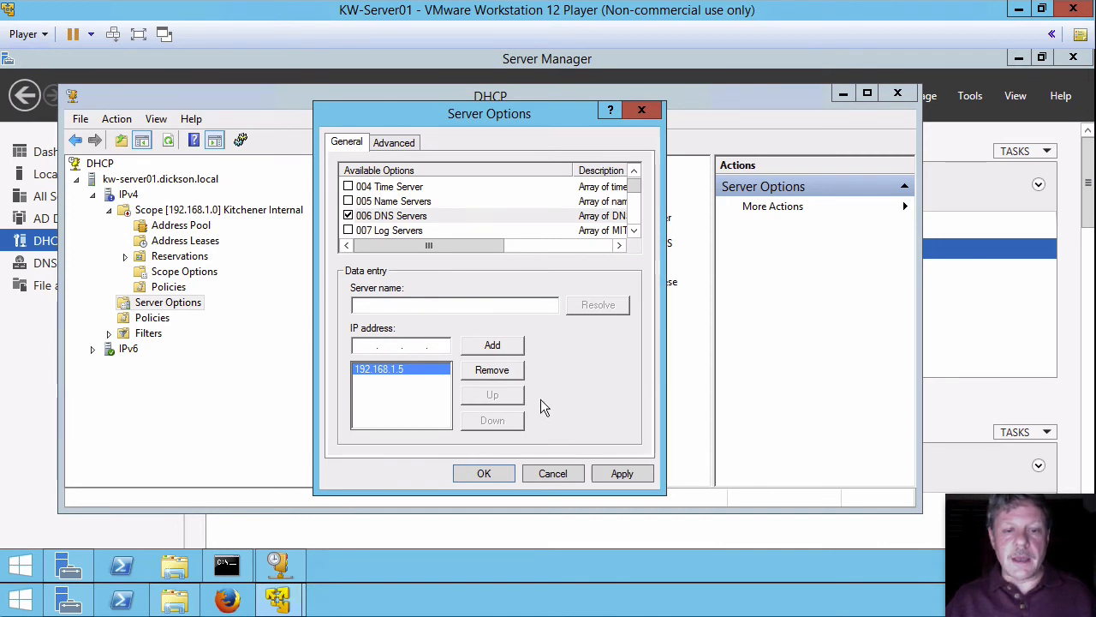
click(501, 474)
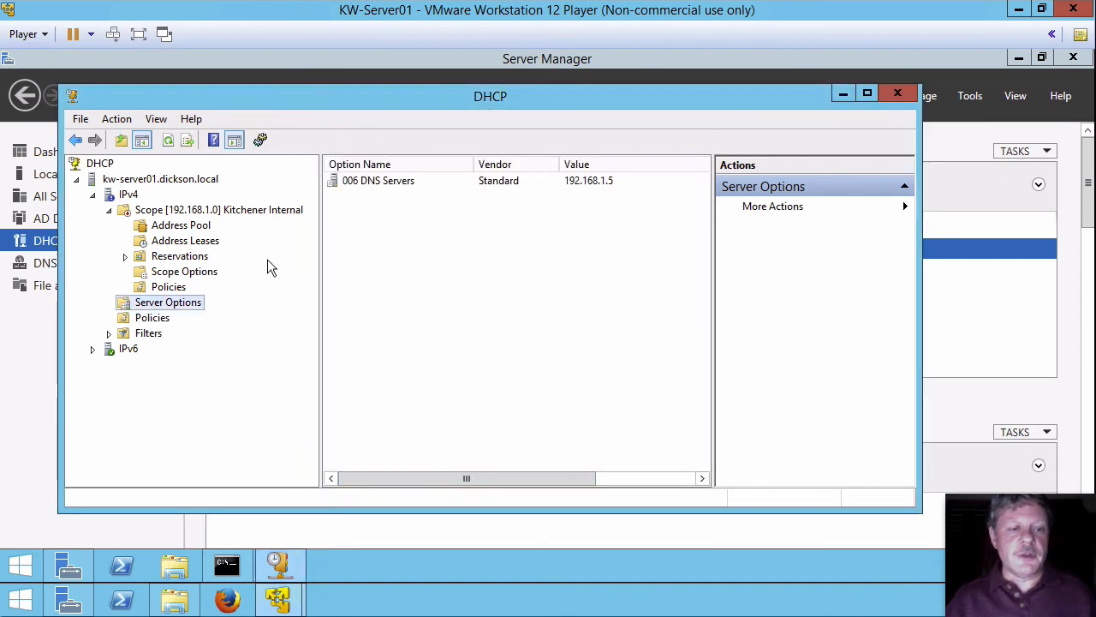
Step: Review the router and DNS server entries in the Kitchener Internal scope's options
click(205, 272)
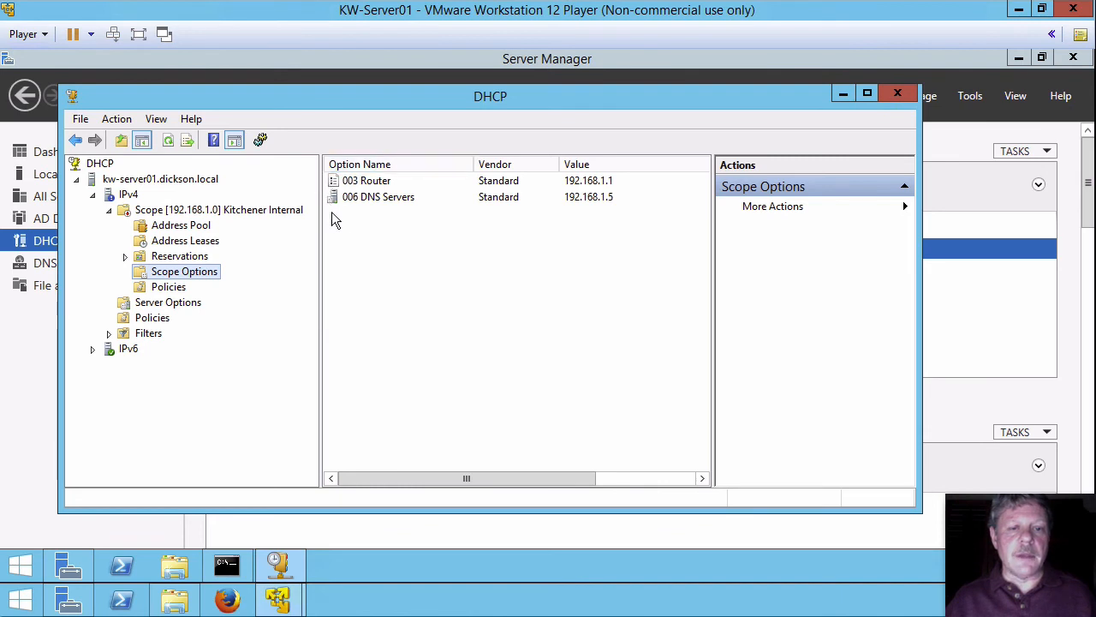
click(362, 185)
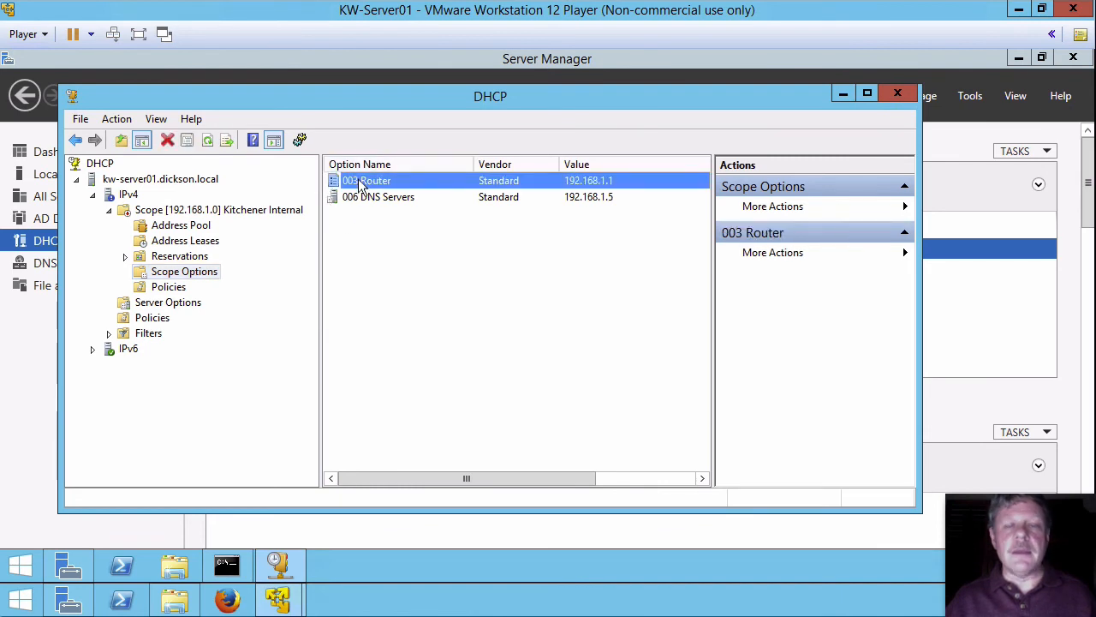
click(361, 196)
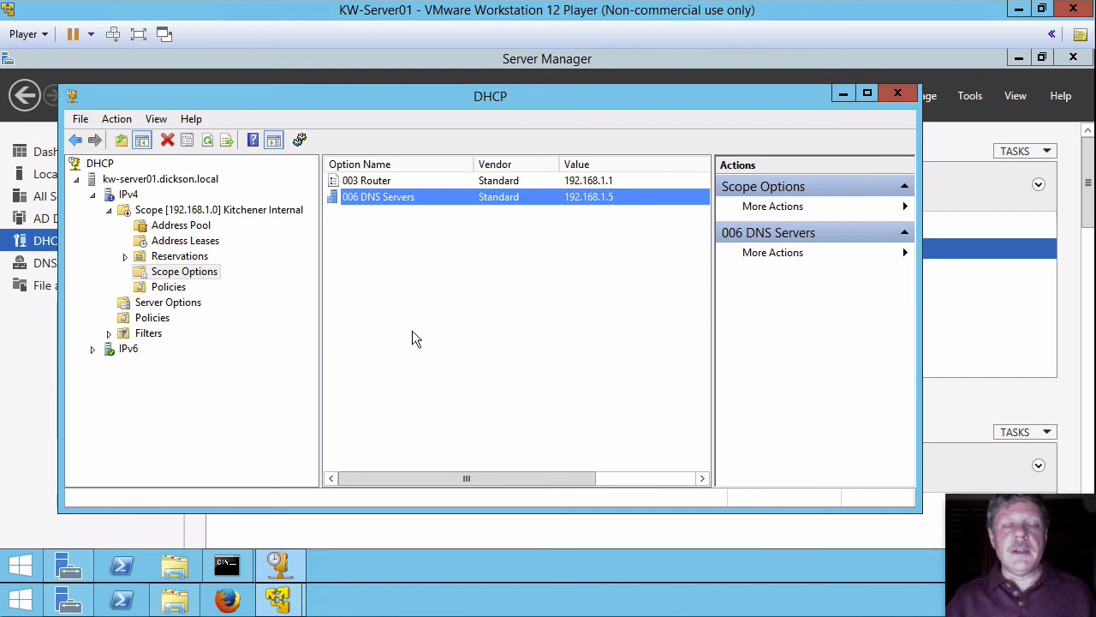
Step: Activate the Kitchener Internal scope and check its available commands to verify the activation
right_click(129, 217)
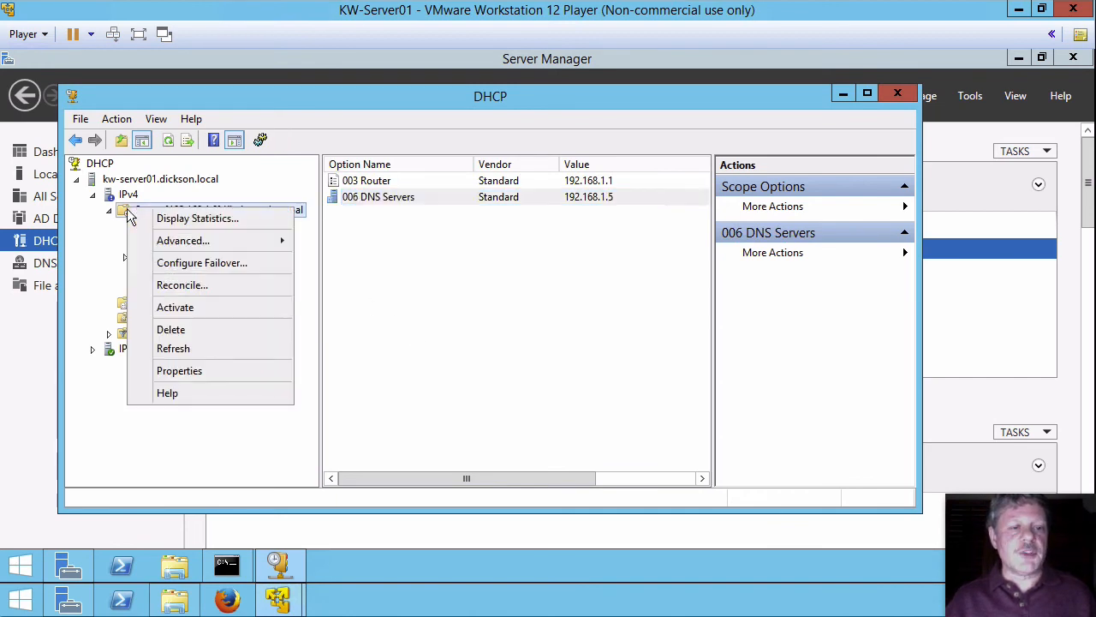
click(188, 311)
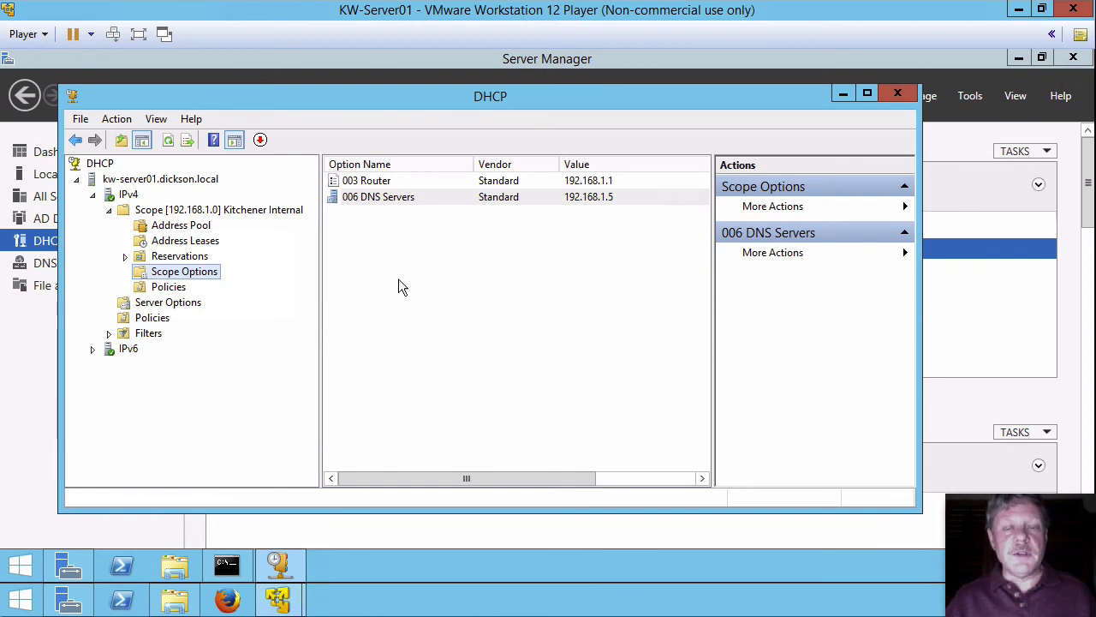
right_click(141, 213)
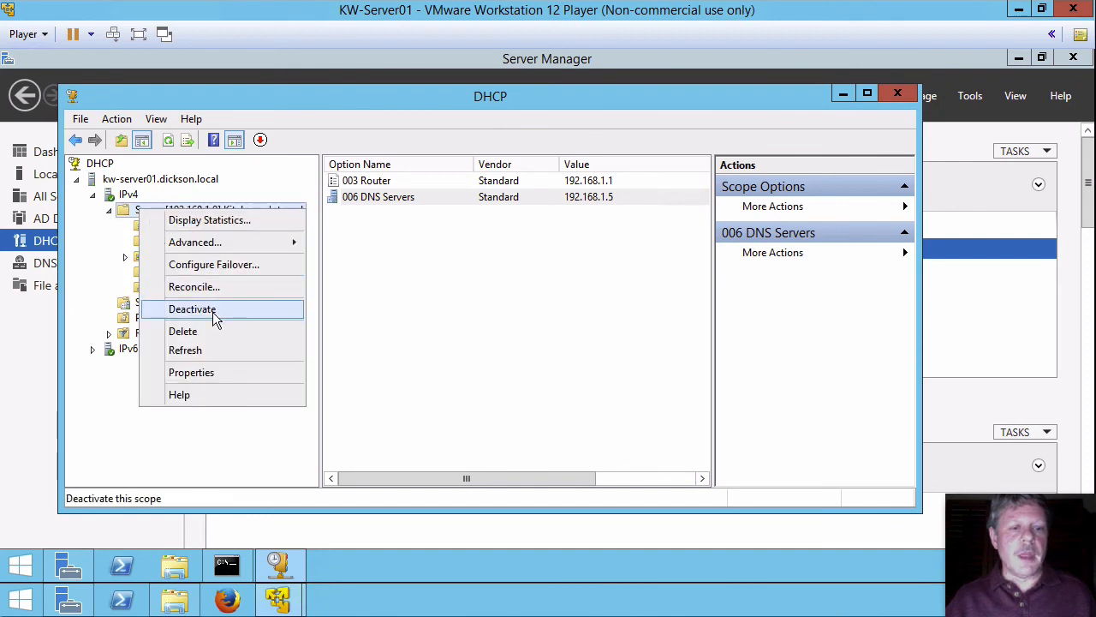
click(479, 396)
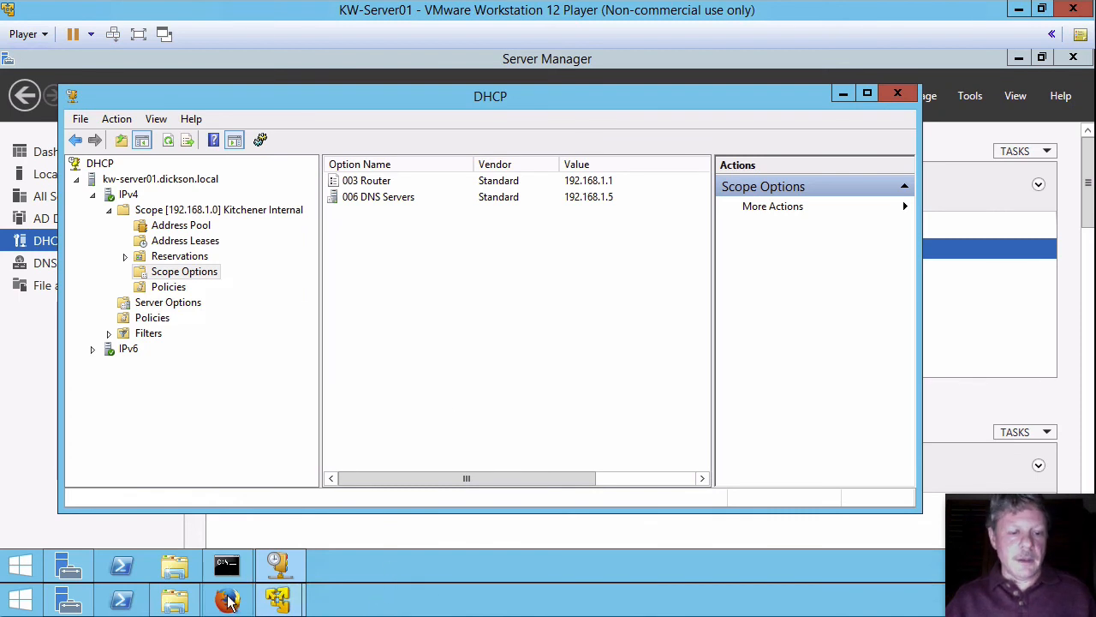
Step: Switch to the DHCP-Client virtual machine and renew its IP address from the command prompt with ipconfig /renew
mouse_move(278, 600)
click(211, 499)
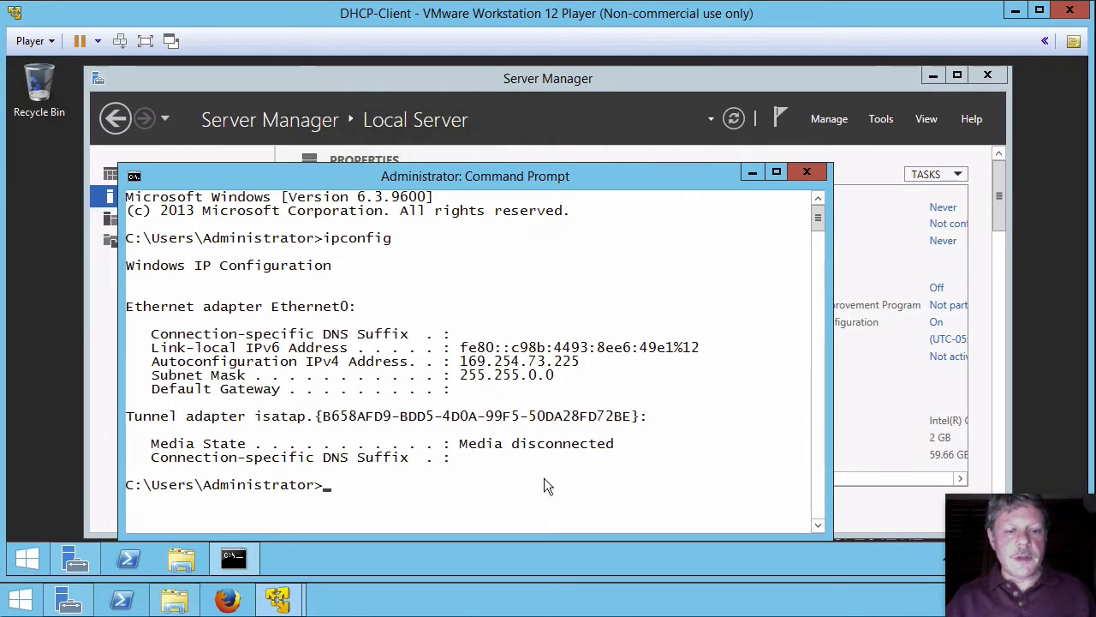
text(p)
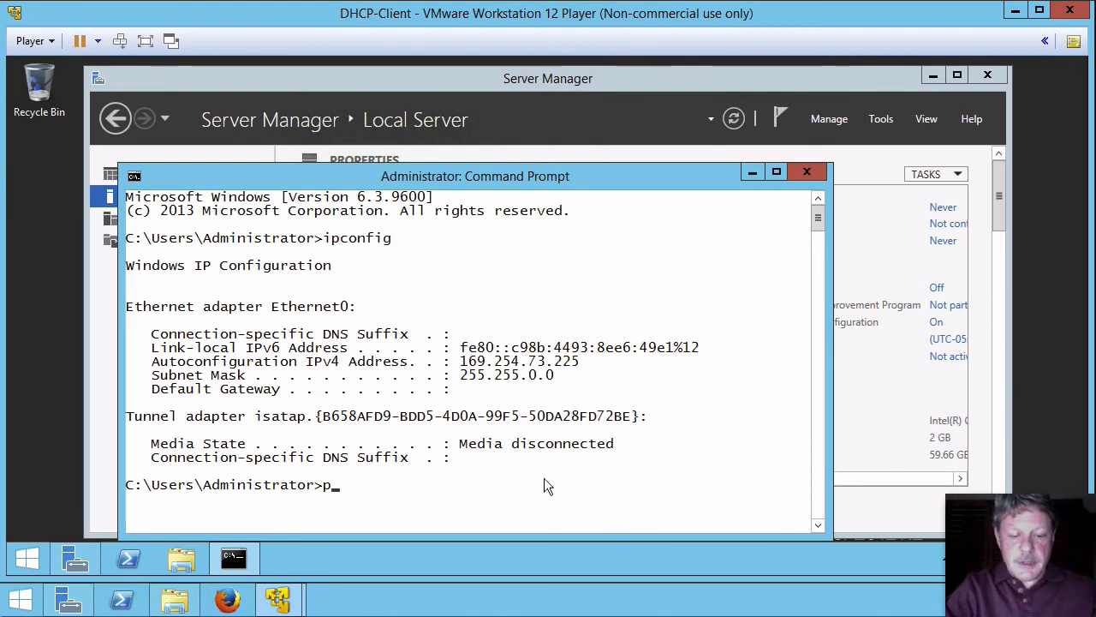
text(config )
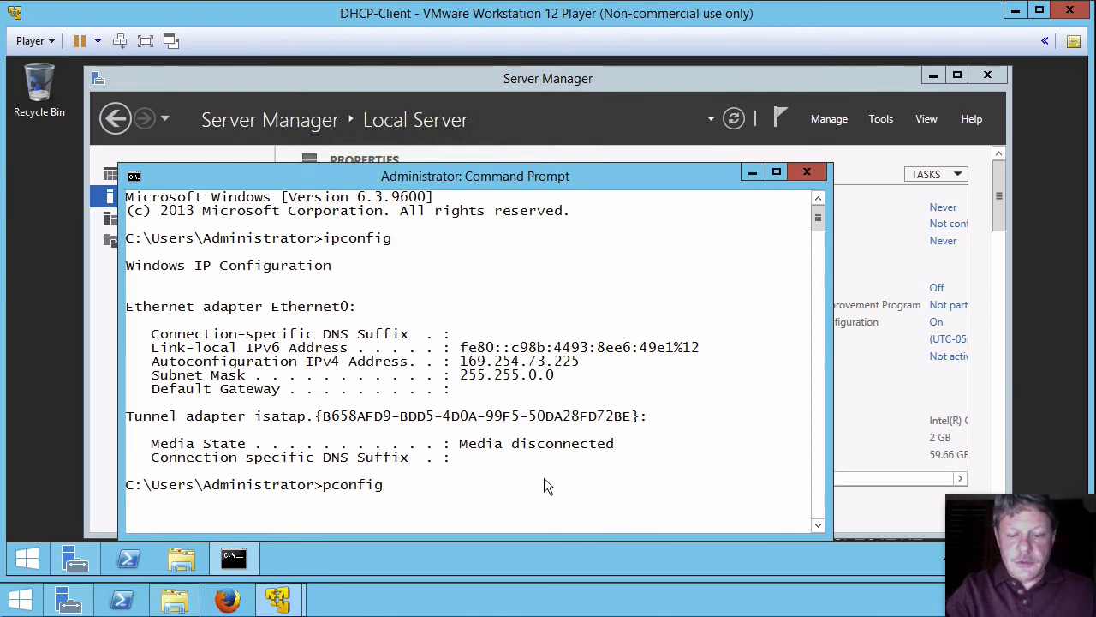
text(/renew)
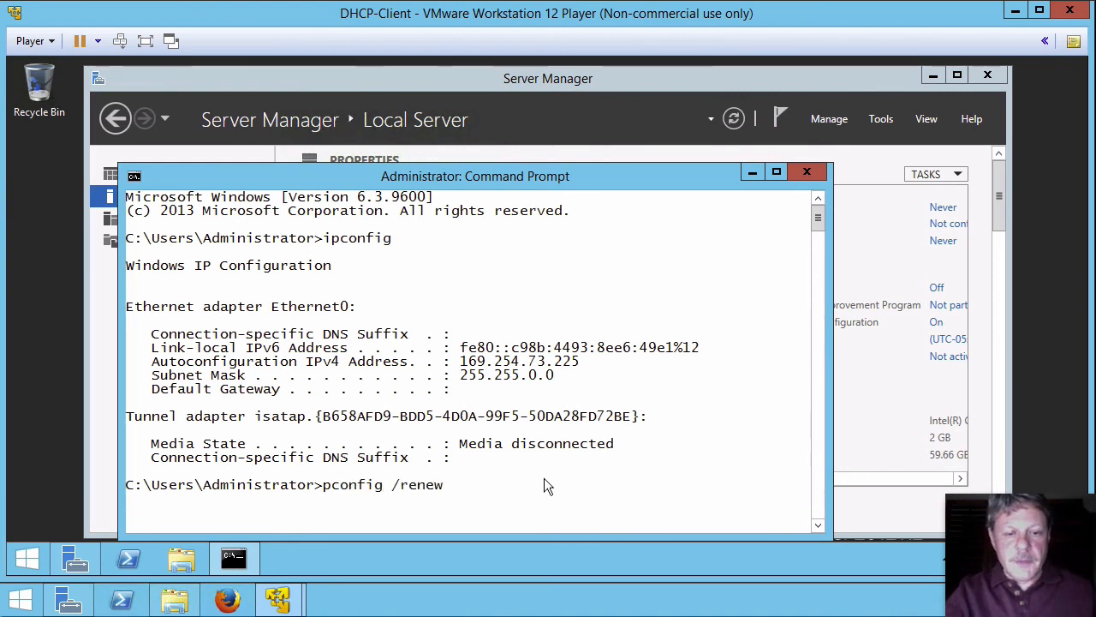
key(Return)
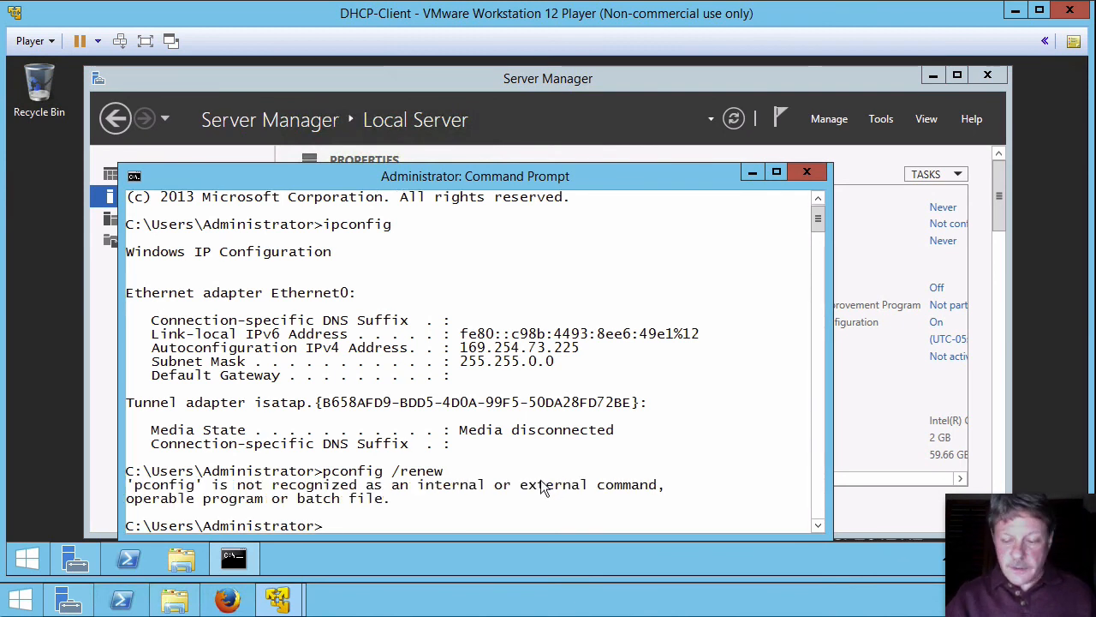
key(Up)
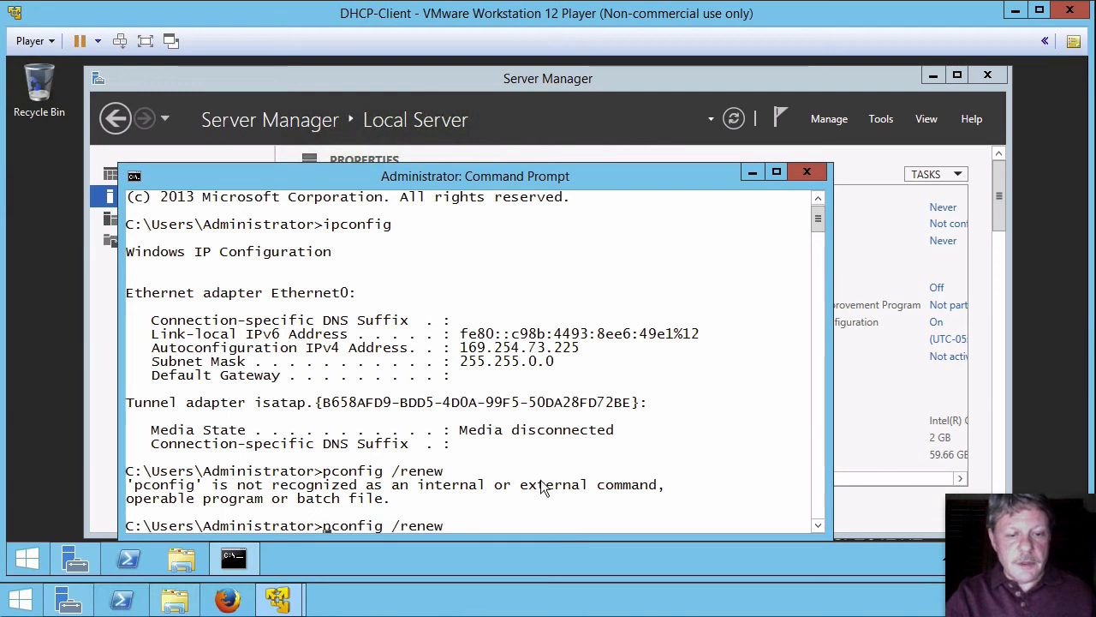
key(Home)
text(i)
key(Return)
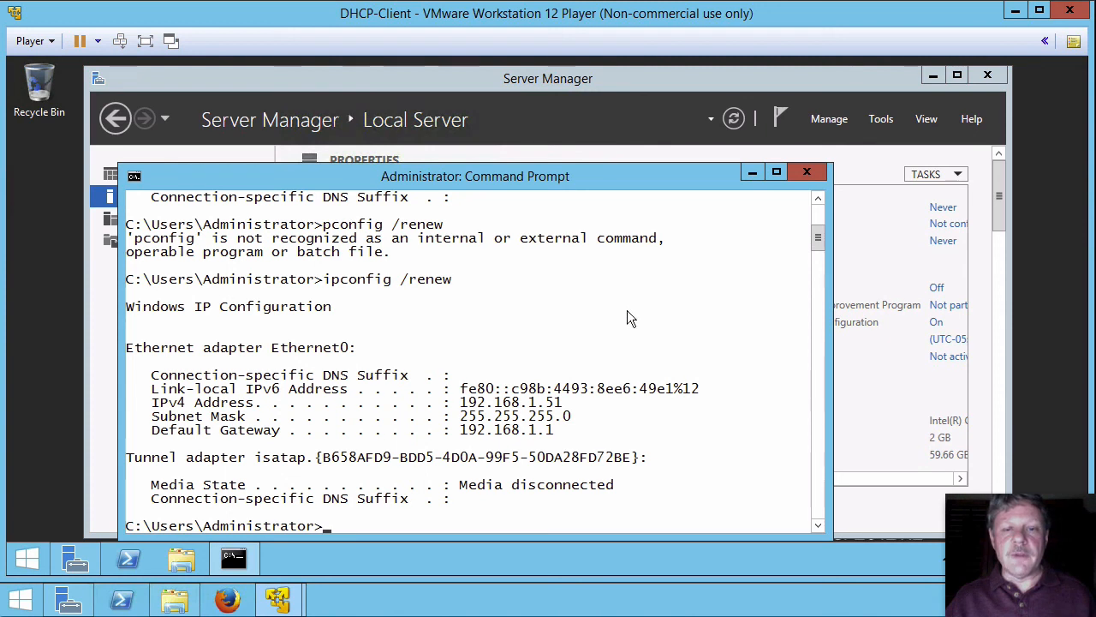
Step: Display the client's full IP configuration with ipconfig /all to check its lease, gateway, DHCP and DNS servers
text(ip)
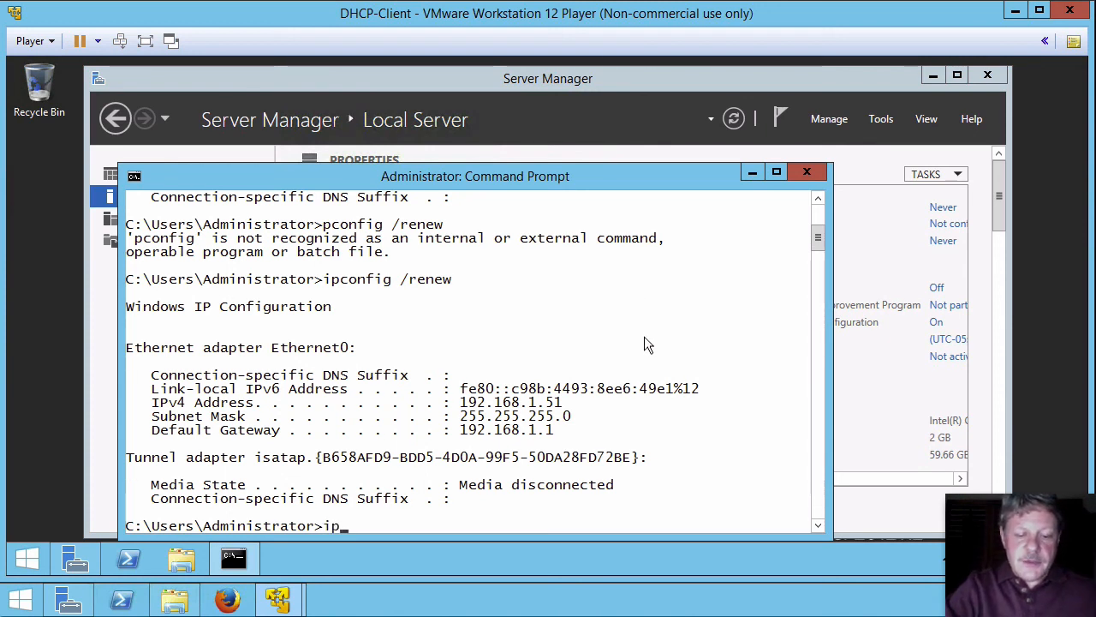
text(config /all)
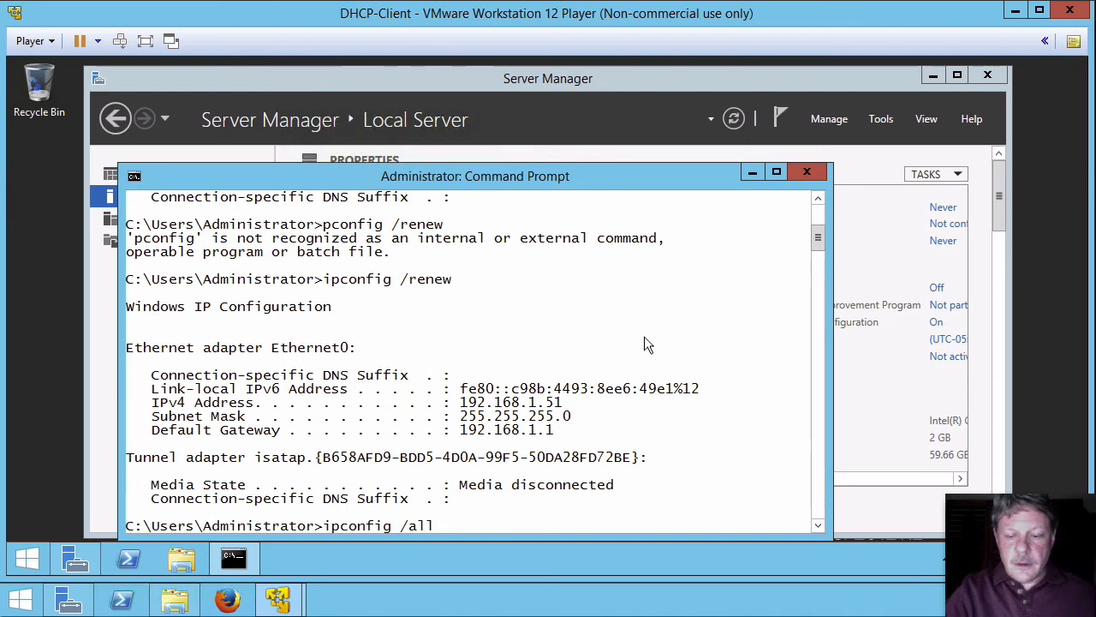
key(Return)
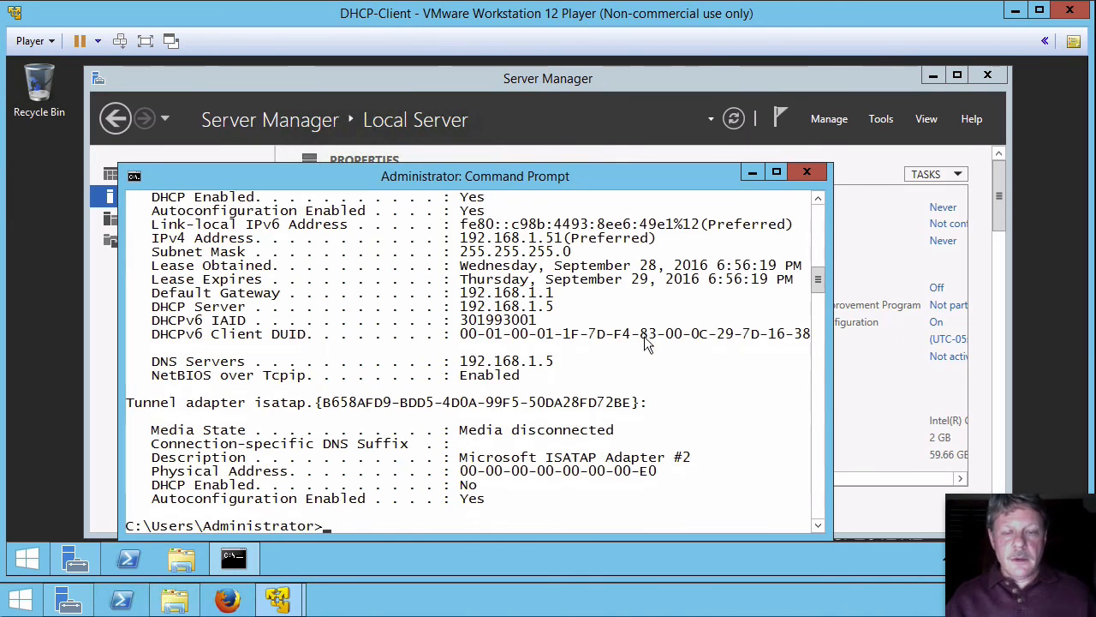
Step: Switch to the KW-Server01 virtual machine and refresh the Kitchener Internal scope's address leases to check for the client's lease
click(776, 175)
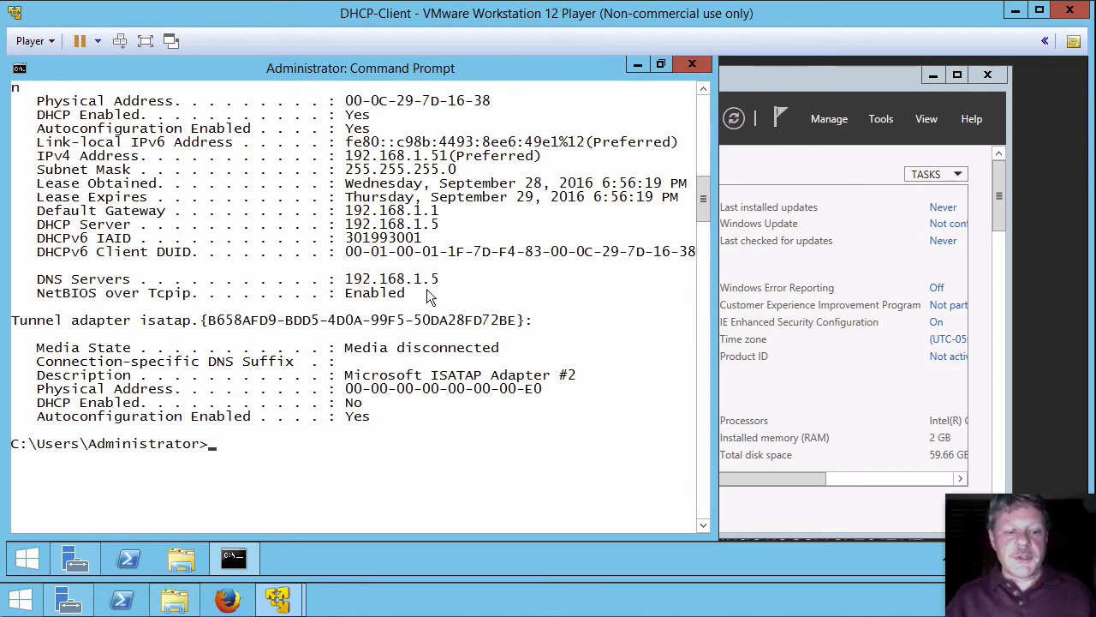
mouse_move(283, 607)
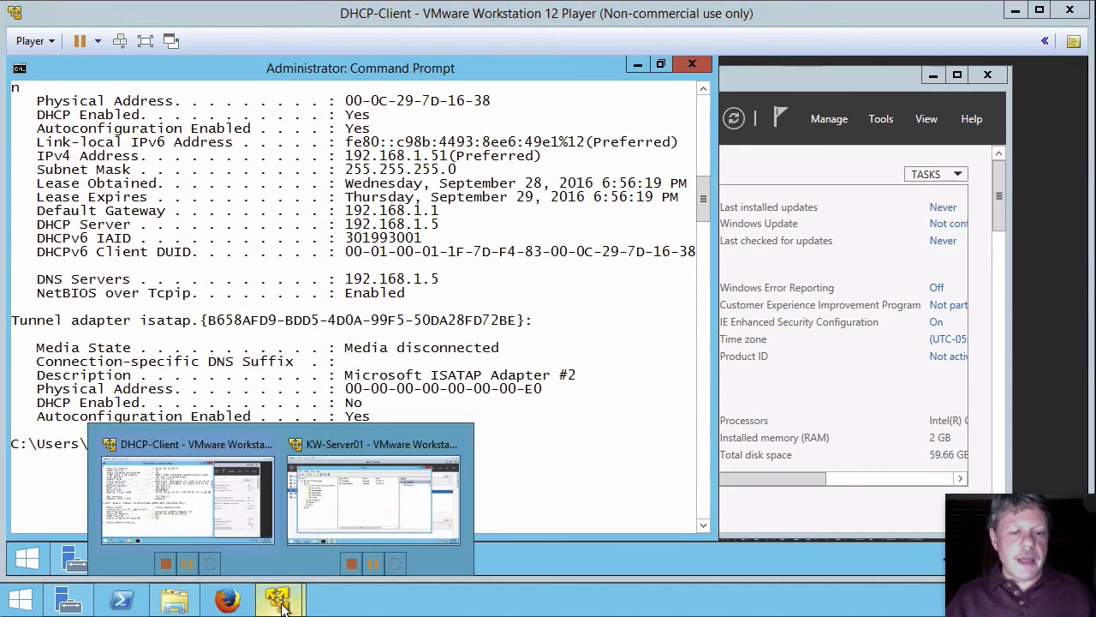
click(344, 503)
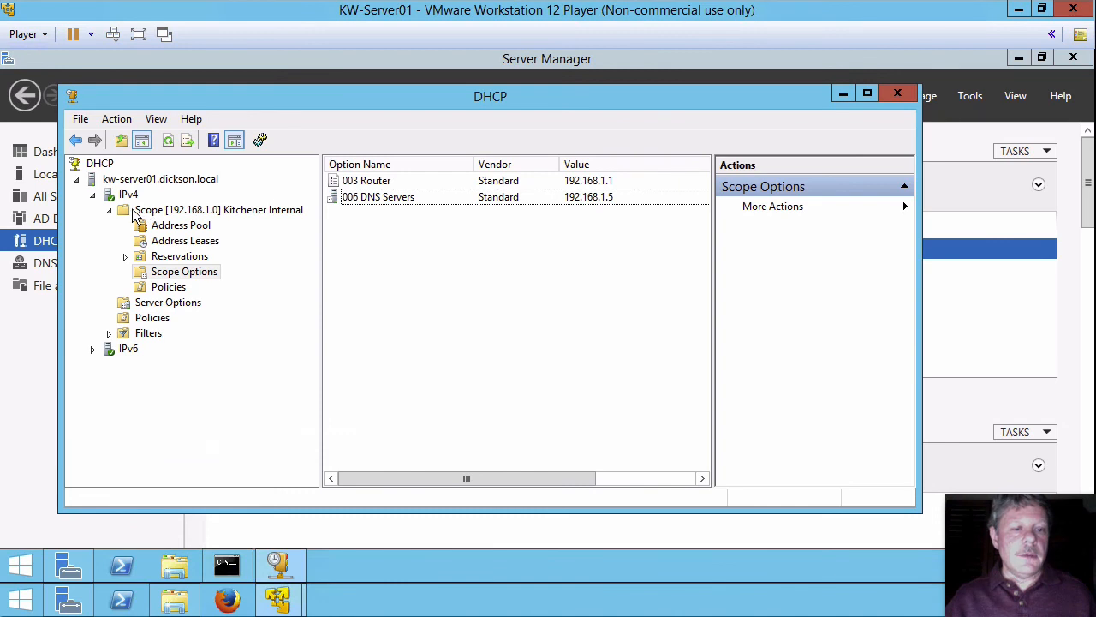
click(157, 246)
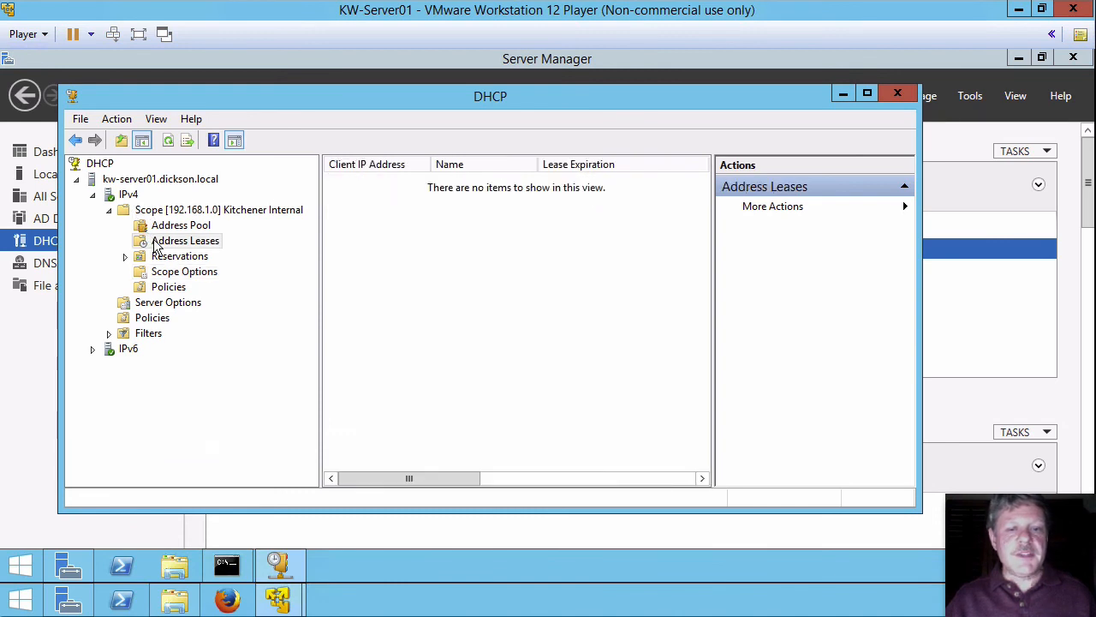
right_click(482, 298)
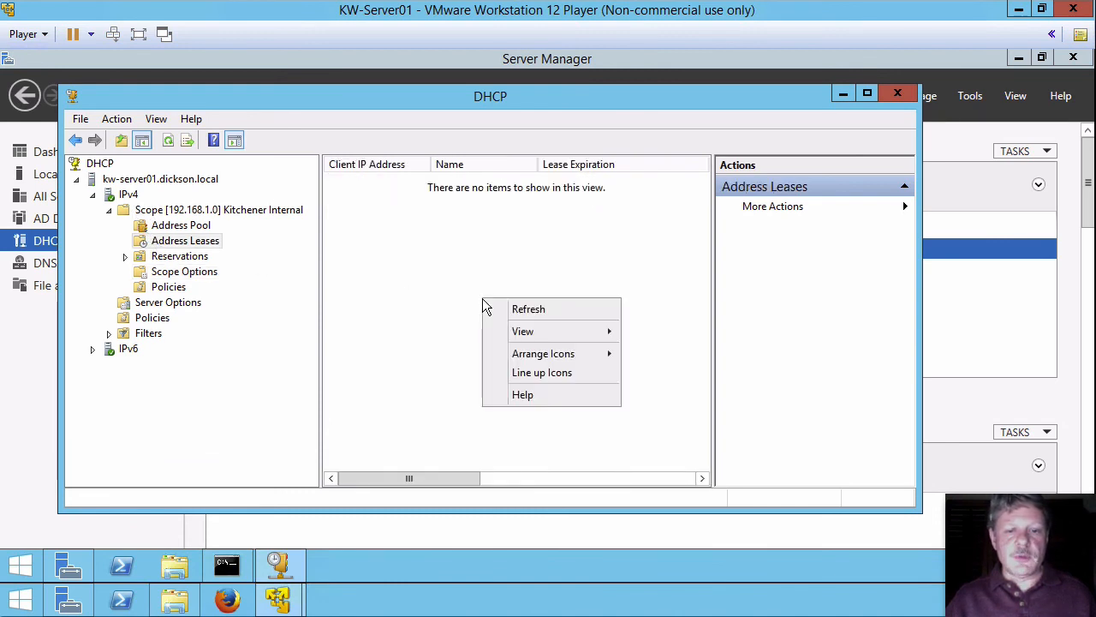
click(525, 309)
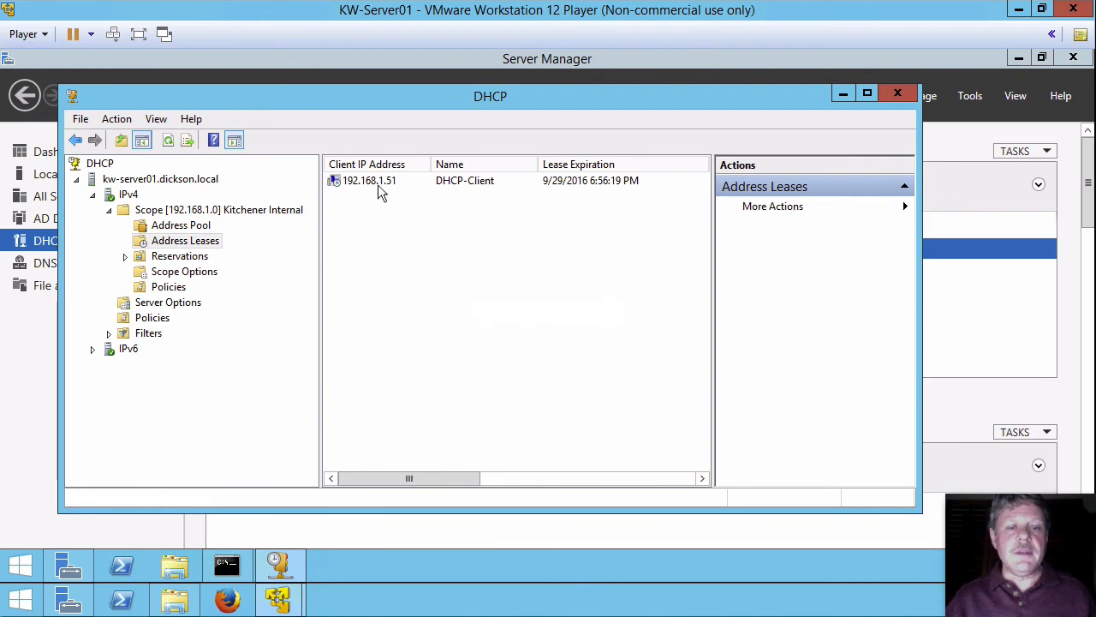